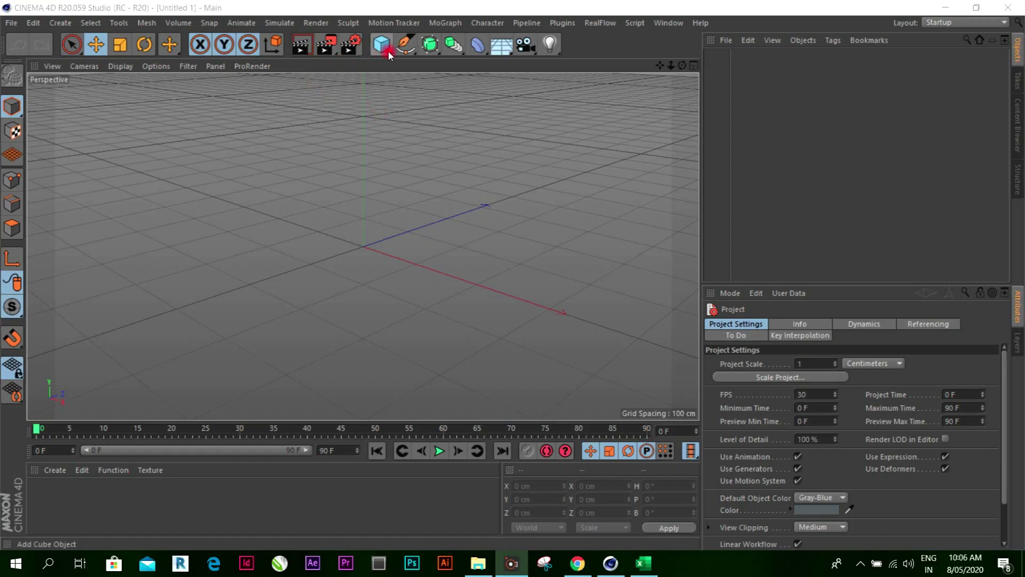
# Add a Plane object and show the viewport in Gouraud Shading (Lines)
pyautogui.click(383, 46)
pyautogui.click(435, 123)
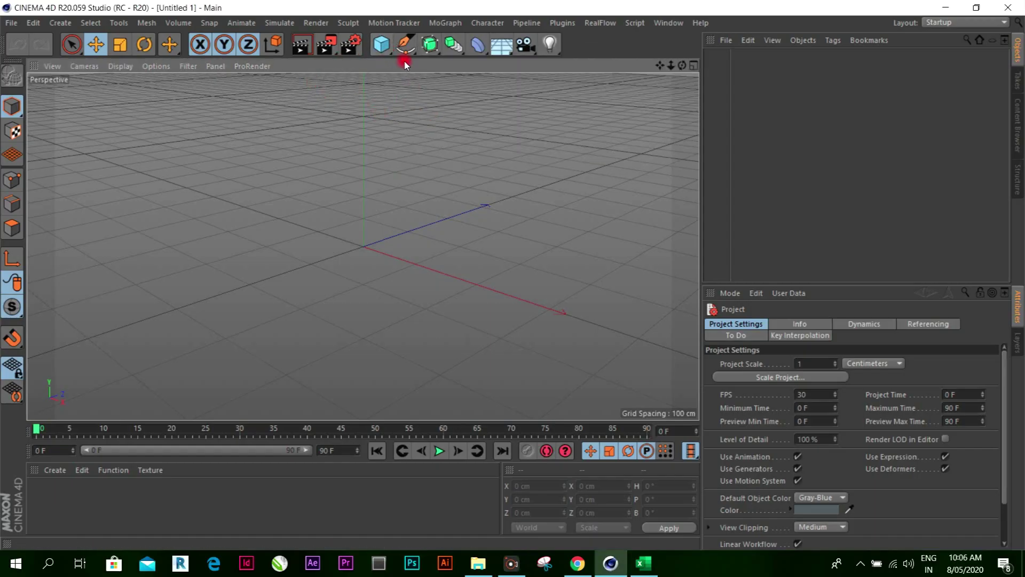
pyautogui.click(384, 47)
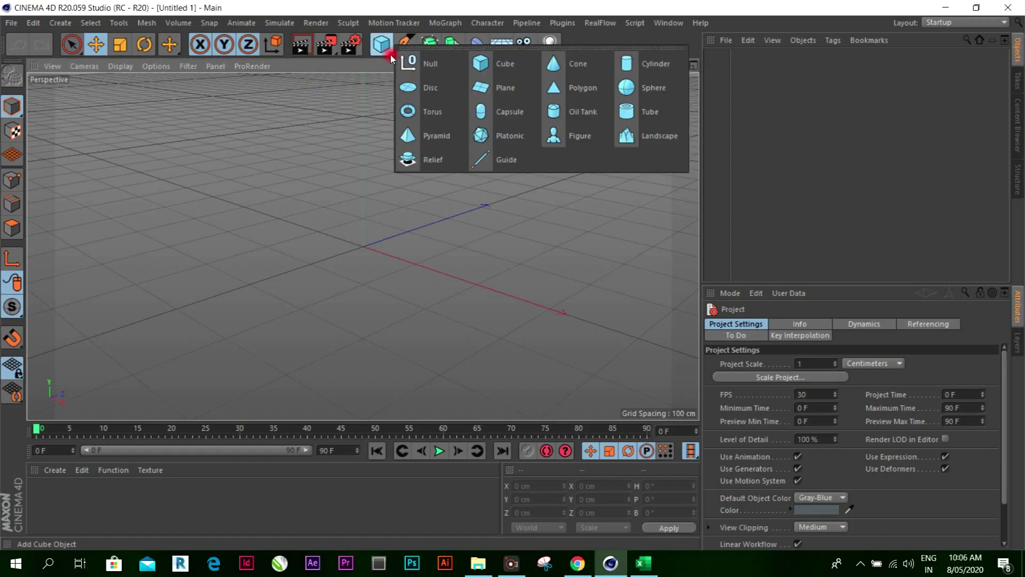
pyautogui.click(498, 91)
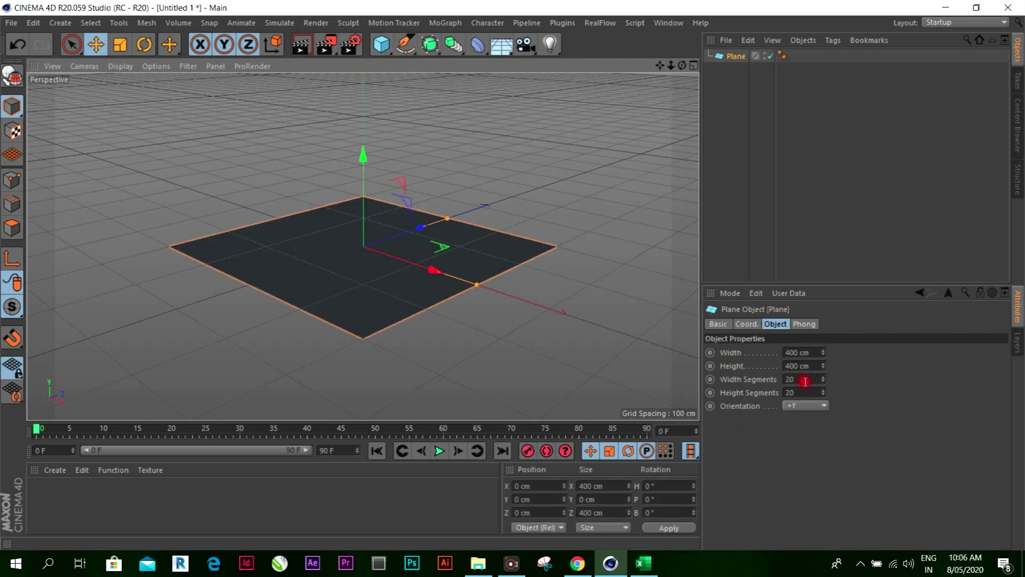
pyautogui.click(115, 69)
pyautogui.click(137, 99)
# Set the plane's Width and Height Segments to 30 each
pyautogui.click(805, 379)
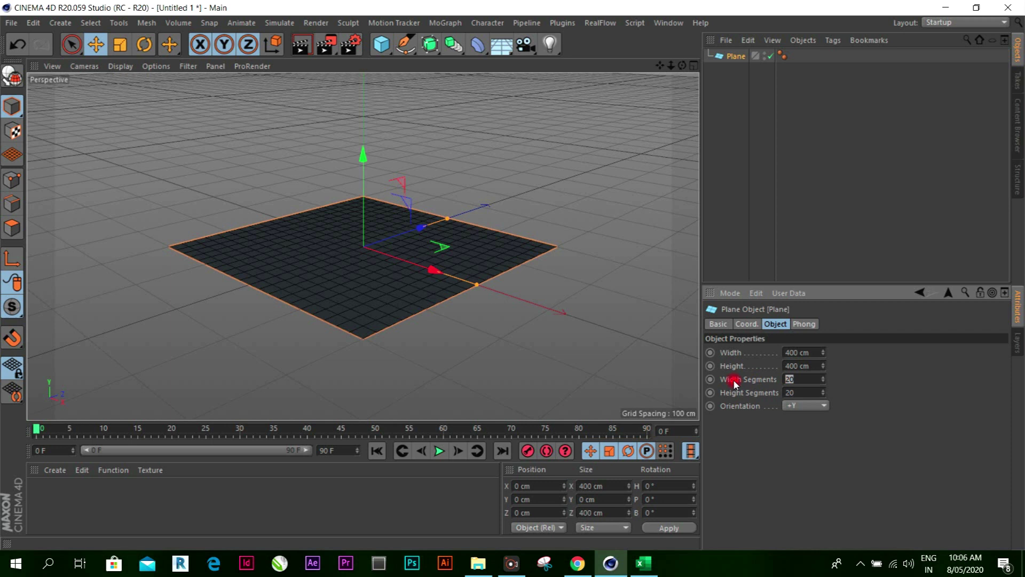
pyautogui.write('30')
pyautogui.press('Tab')
pyautogui.write('3')
pyautogui.press('Return')
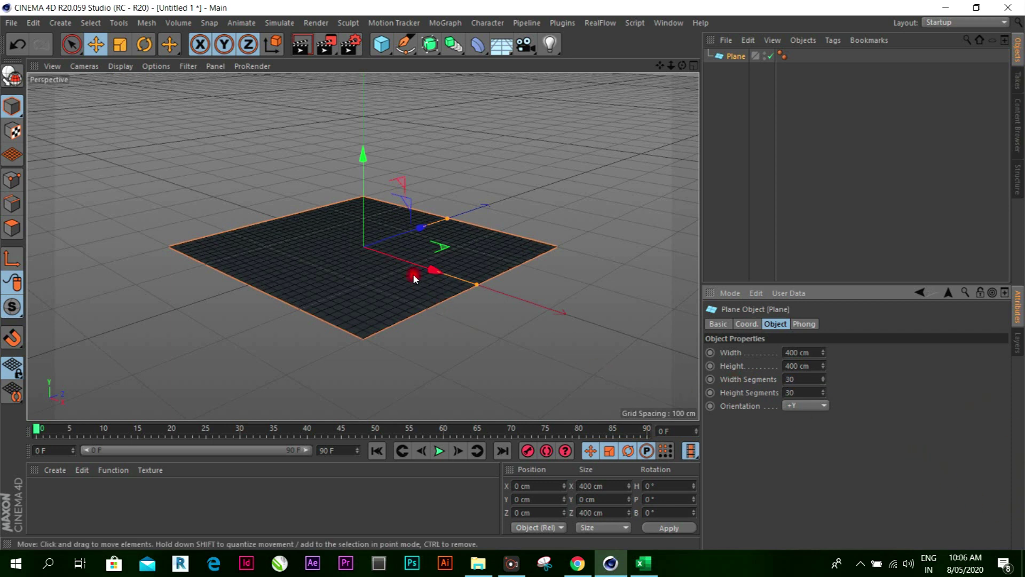
pyautogui.scroll(3, 414, 274)
pyautogui.scroll(3, 382, 252)
pyautogui.scroll(2, 367, 258)
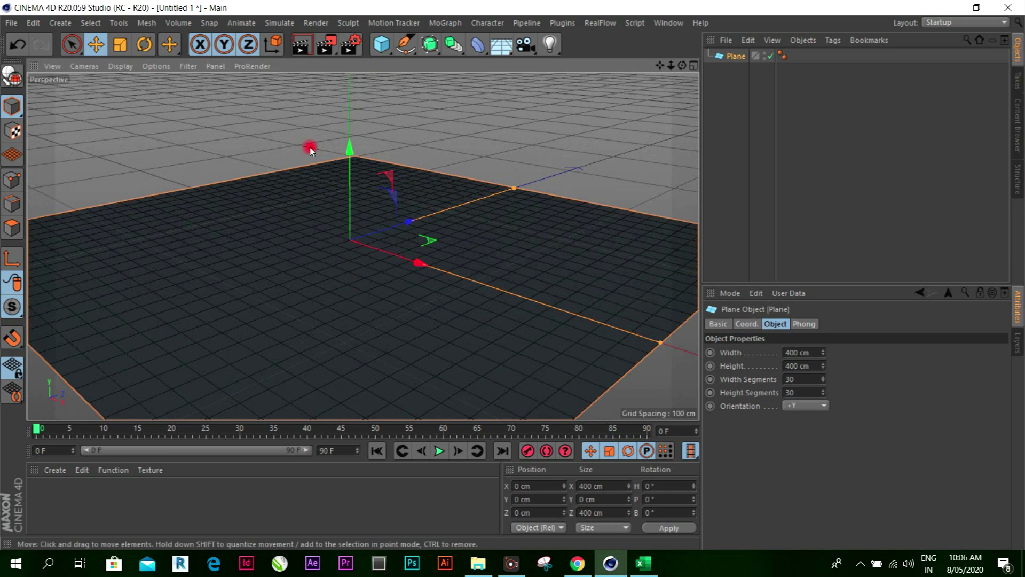
# Add a Cube sized 15 cm on X, Y and Z
pyautogui.click(389, 51)
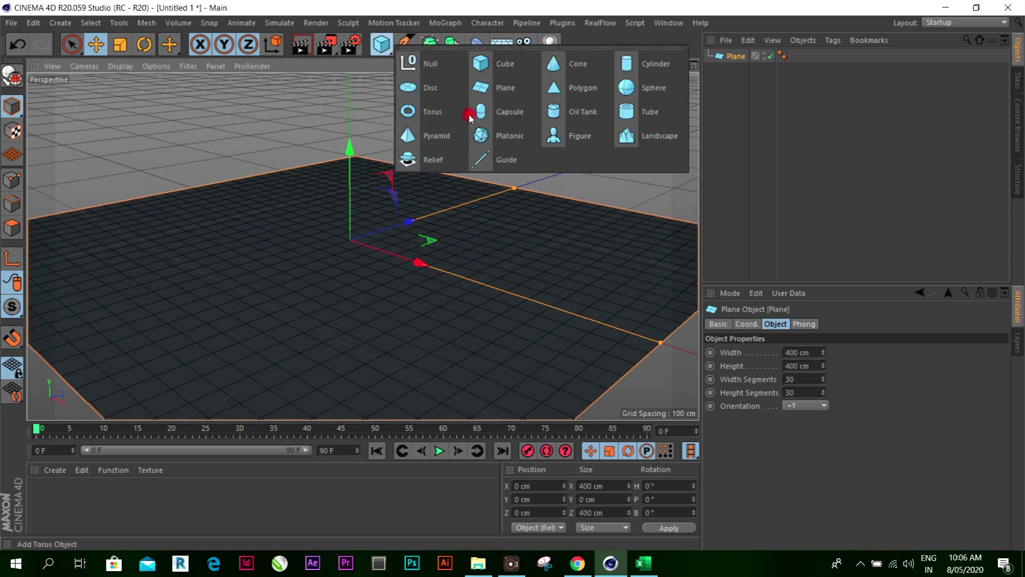
pyautogui.click(488, 67)
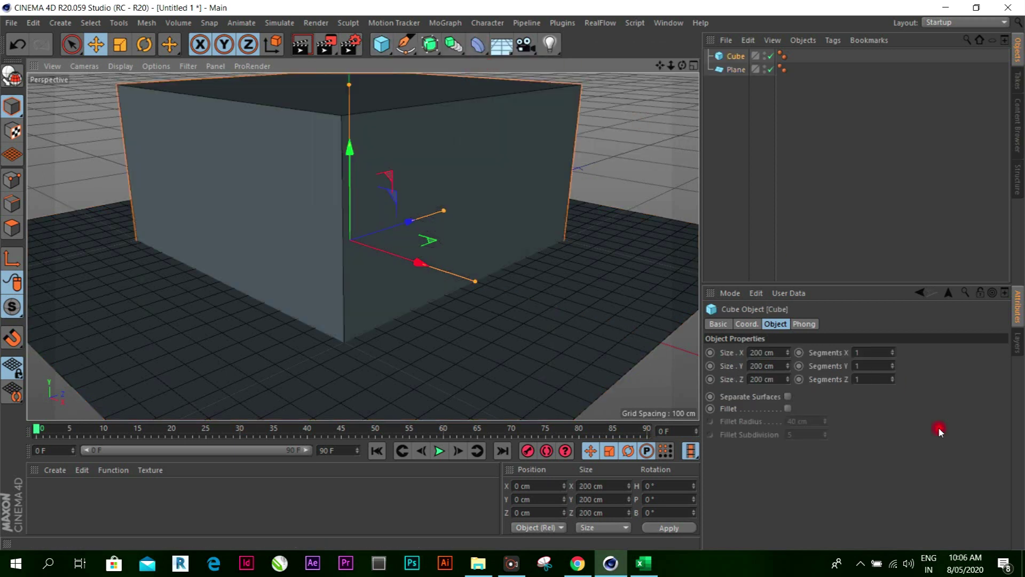
pyautogui.click(780, 352)
pyautogui.write('15')
pyautogui.press('Return')
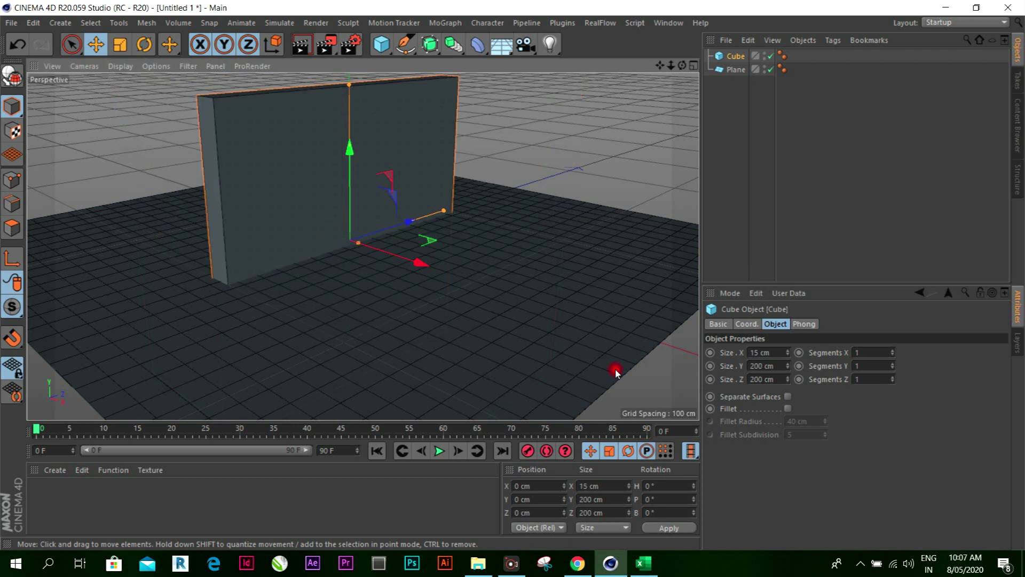
pyautogui.doubleClick(782, 362)
pyautogui.write('15')
pyautogui.press('Return')
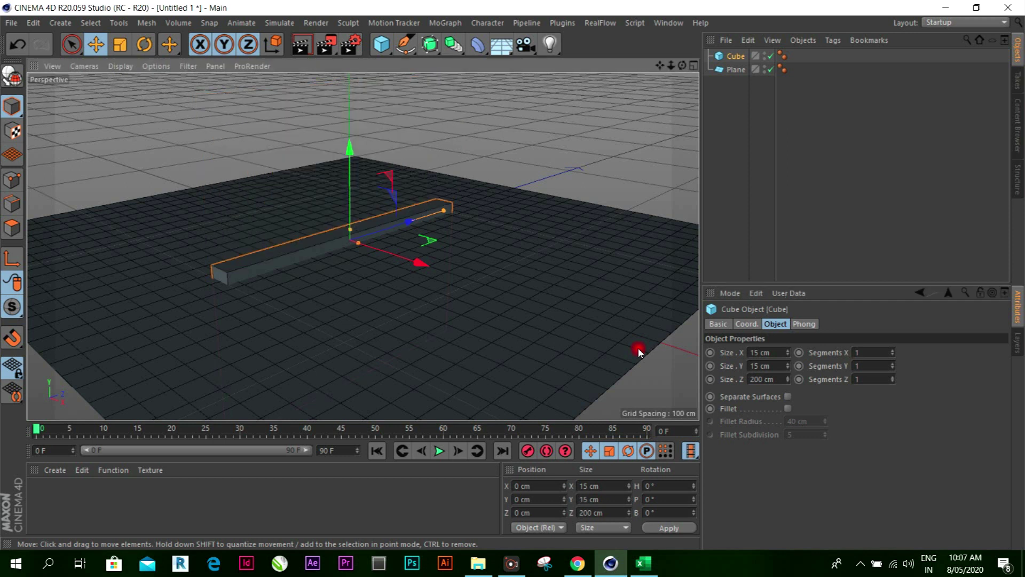
pyautogui.doubleClick(774, 379)
pyautogui.write('15')
pyautogui.press('Return')
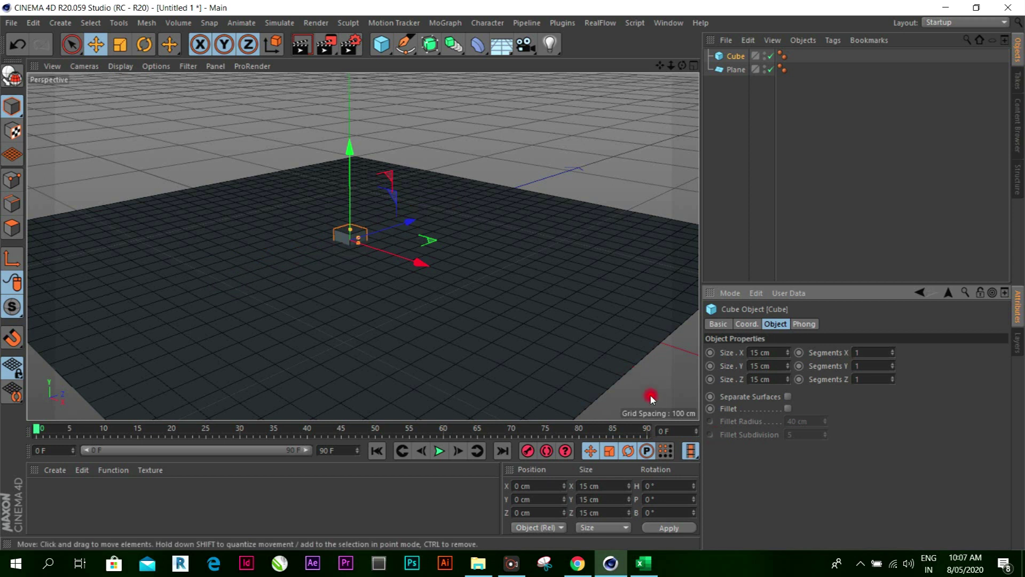
# Enable Fillet on the cube with a 1 cm fillet radius
pyautogui.keyDown('alt'); pyautogui.moveTo(389, 227); pyautogui.dragTo(321, 233); pyautogui.keyUp('alt')
pyautogui.scroll(3, 308, 235)
pyautogui.scroll(3, 331, 240)
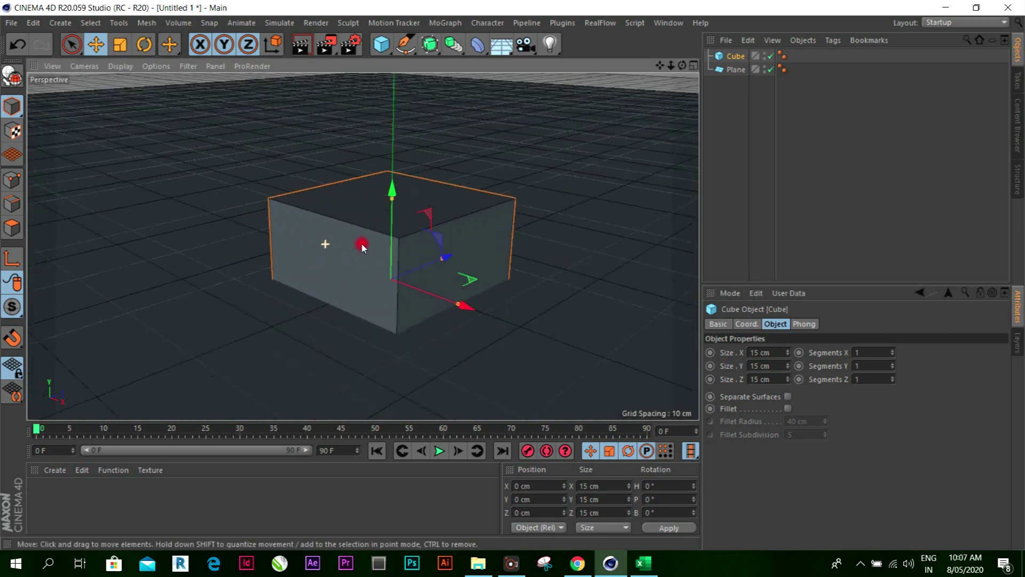
pyautogui.scroll(3, 395, 246)
pyautogui.doubleClick(761, 353)
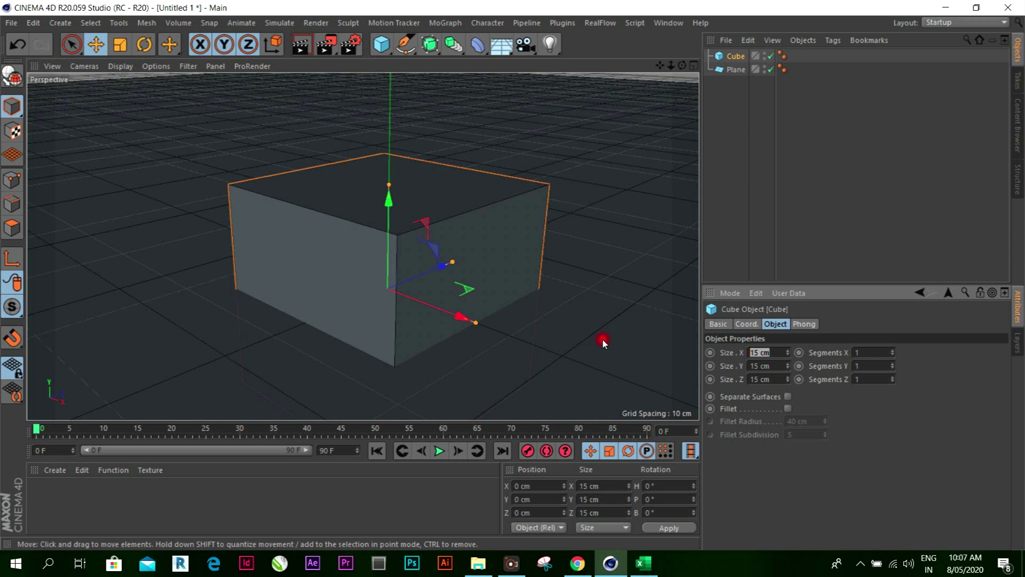
pyautogui.click(788, 408)
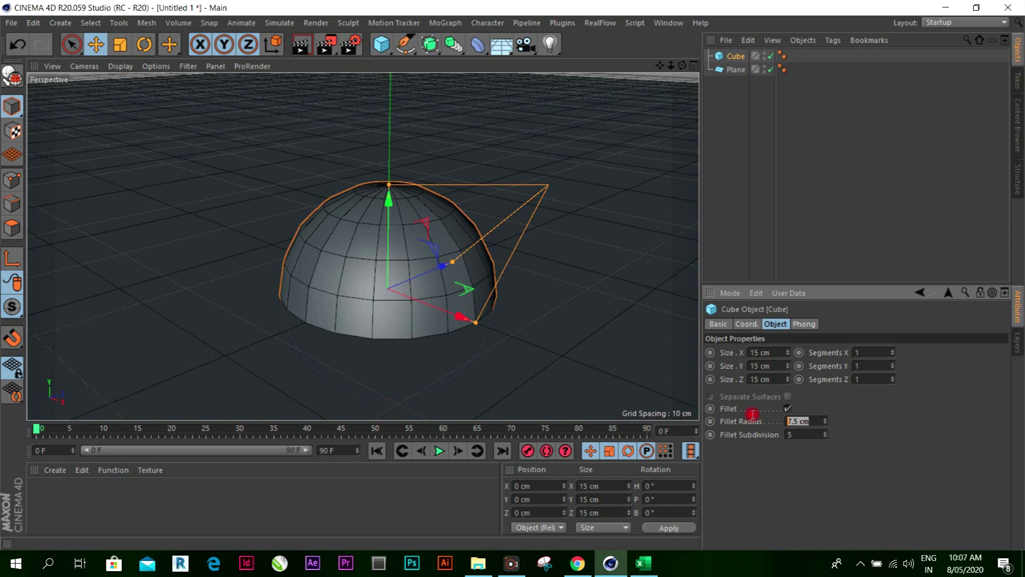
pyautogui.write('1')
pyautogui.press('Return')
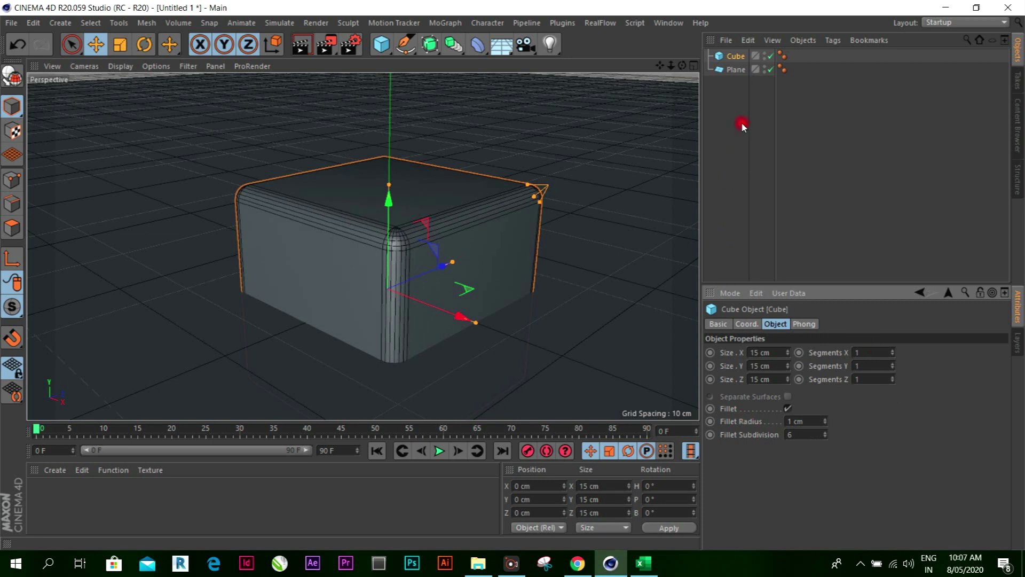
pyautogui.moveTo(388, 57); pyautogui.dragTo(657, 90)
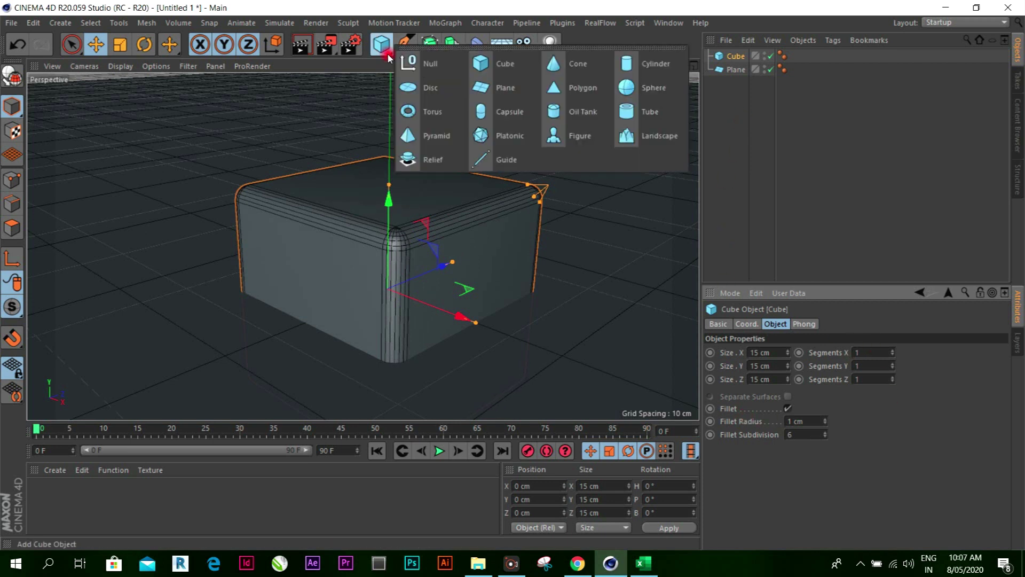
# Add a Sphere with a 20 cm radius and 30 segments
pyautogui.click(656, 90)
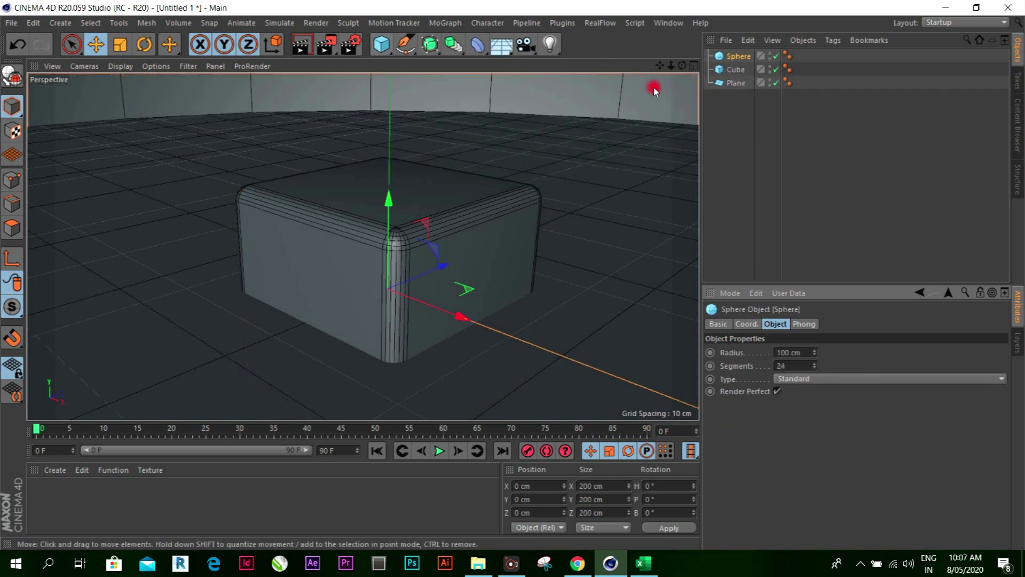
pyautogui.click(809, 351)
pyautogui.write('20')
pyautogui.press('Return')
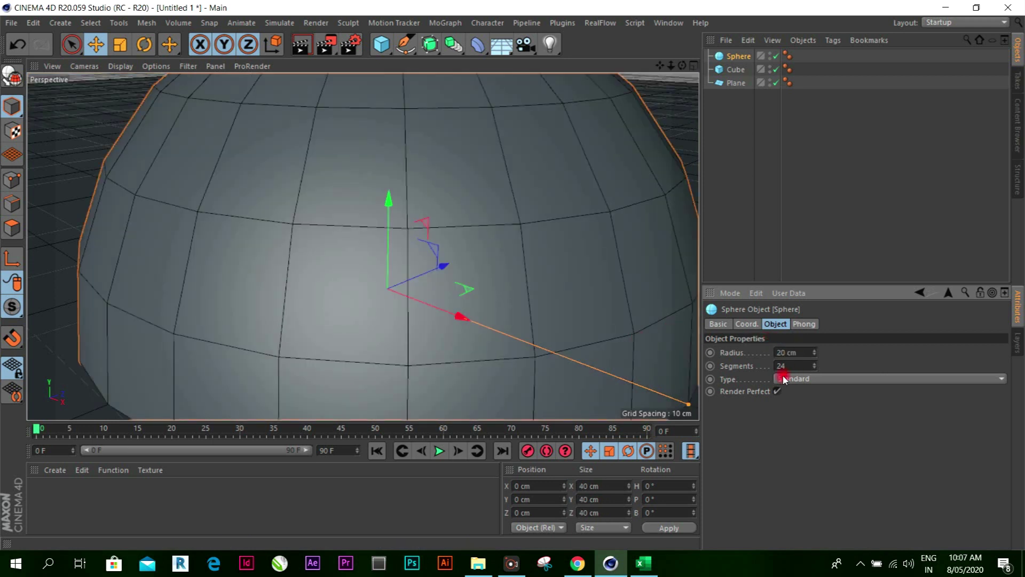
pyautogui.click(789, 366)
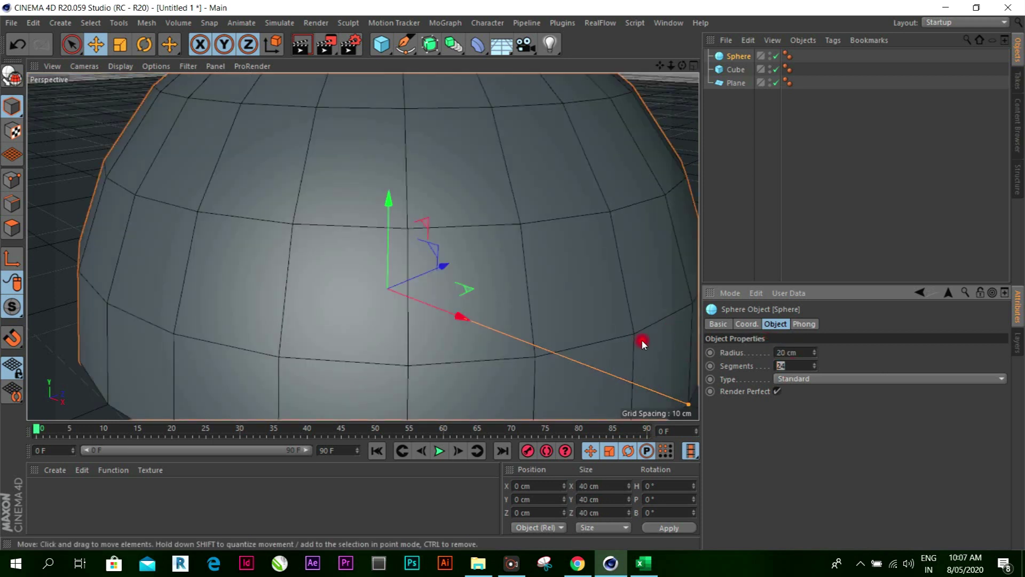
pyautogui.write('30')
pyautogui.press('Return')
# Move the sphere left beside the cube and reduce its radius to 10 cm
pyautogui.scroll(-3, 473, 261)
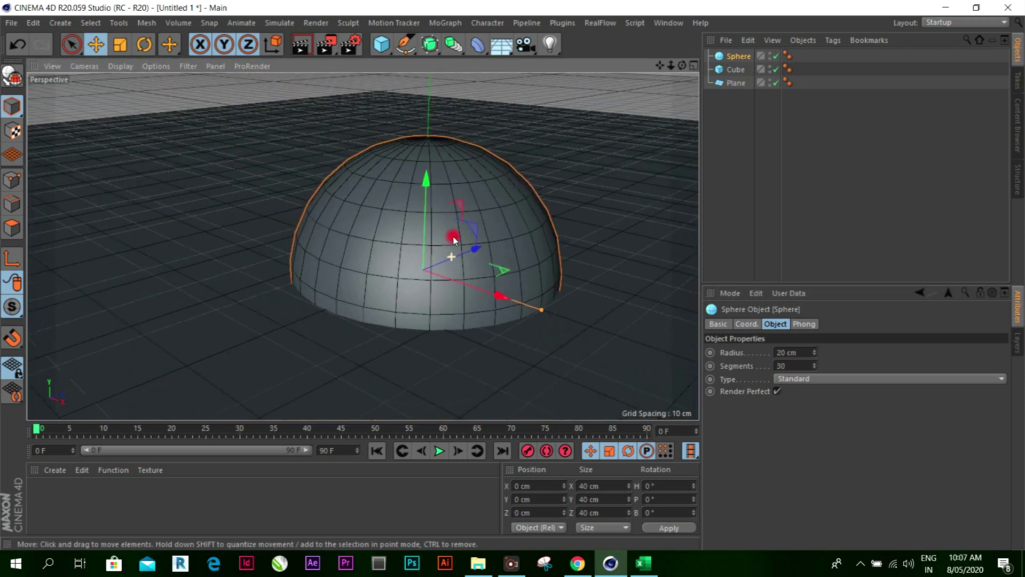
pyautogui.scroll(-3, 451, 235)
pyautogui.moveTo(501, 287); pyautogui.dragTo(380, 243)
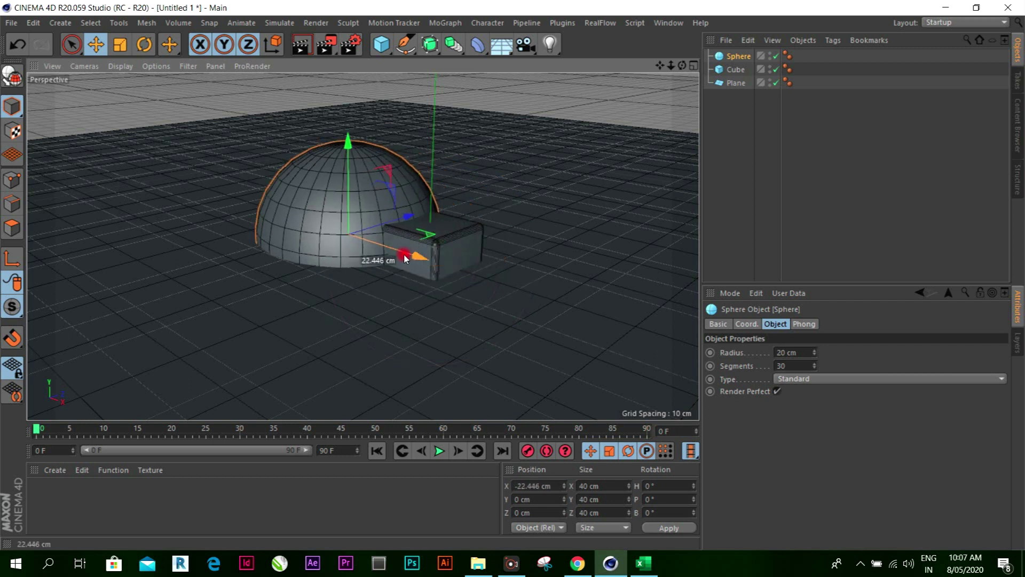
pyautogui.click(774, 354)
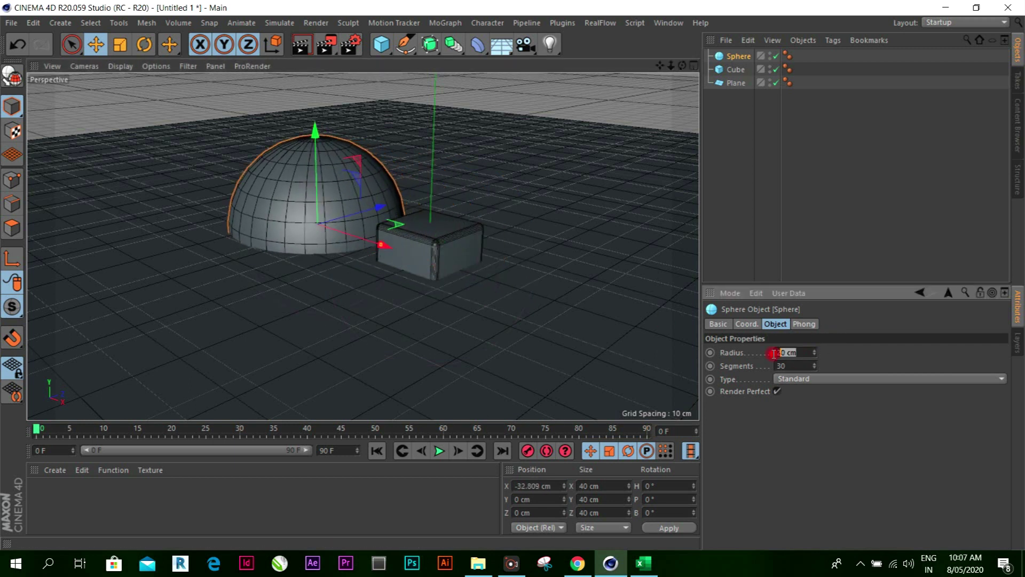
pyautogui.write('10')
pyautogui.press('Return')
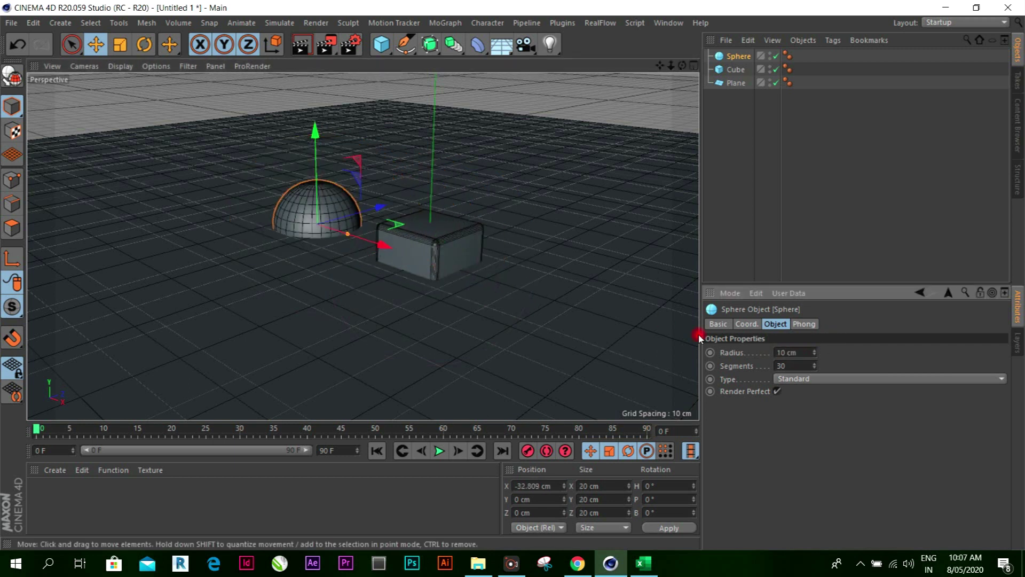
pyautogui.keyDown('alt'); pyautogui.moveTo(339, 229); pyautogui.dragTo(365, 228, button='right'); pyautogui.keyUp('alt')
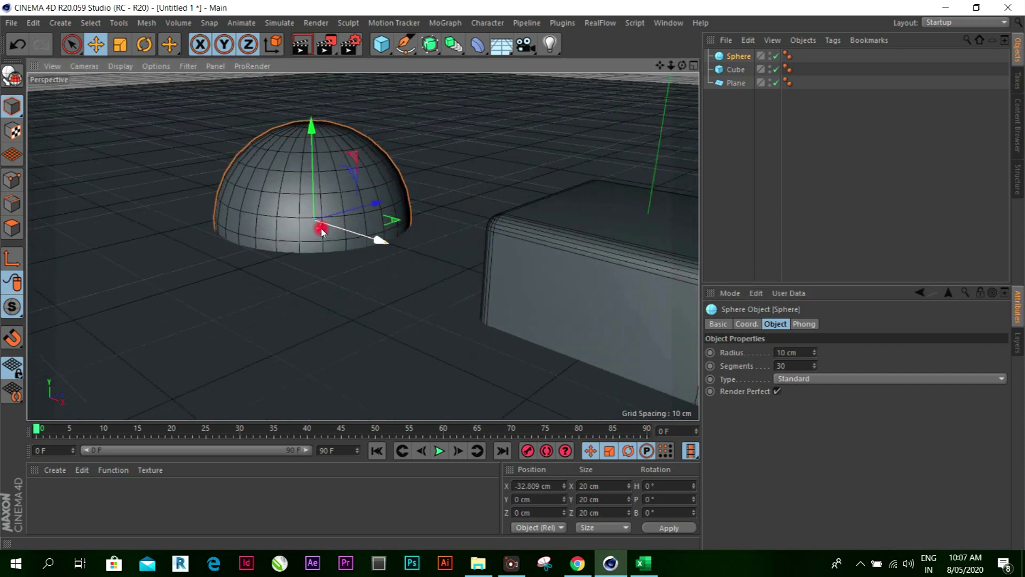
pyautogui.click(390, 55)
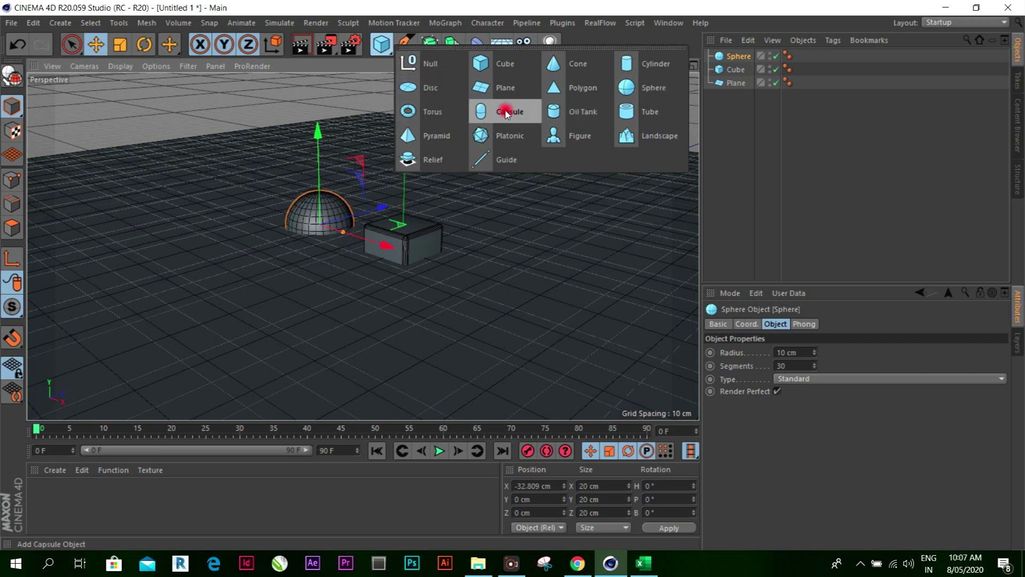
# Add a Capsule and set its height to 10 cm
pyautogui.click(507, 114)
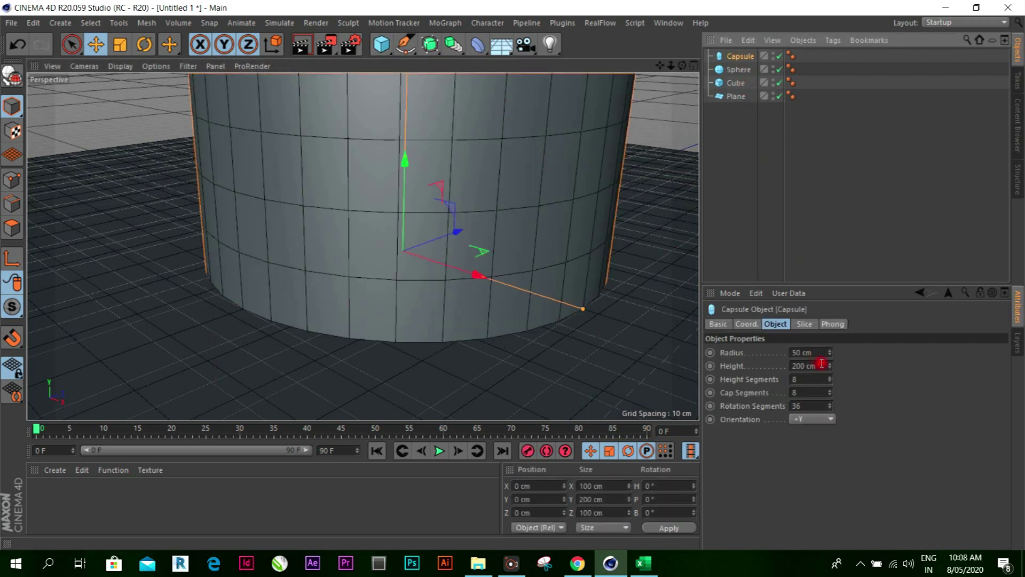
pyautogui.doubleClick(817, 352)
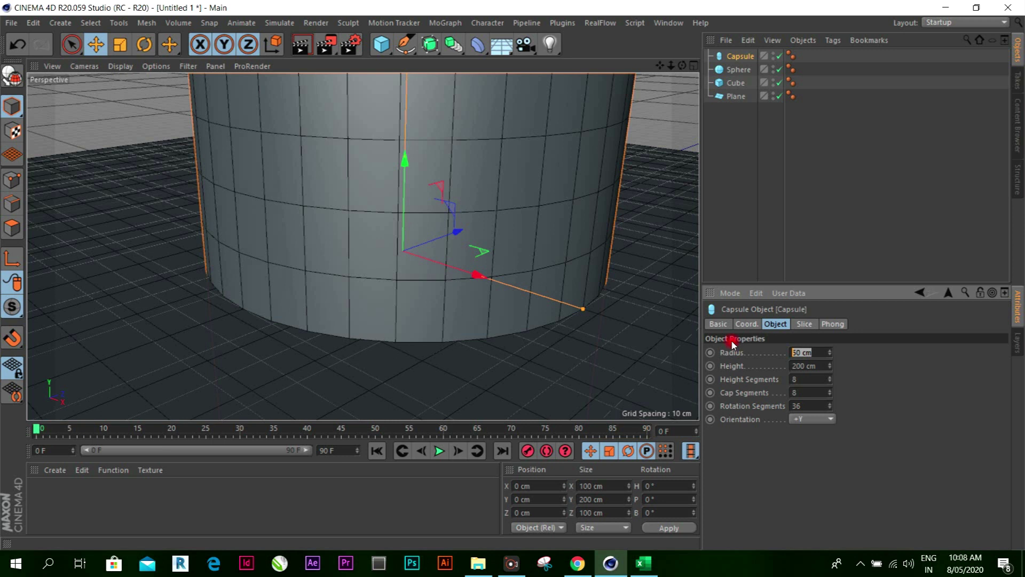
pyautogui.write('10')
pyautogui.press('Return')
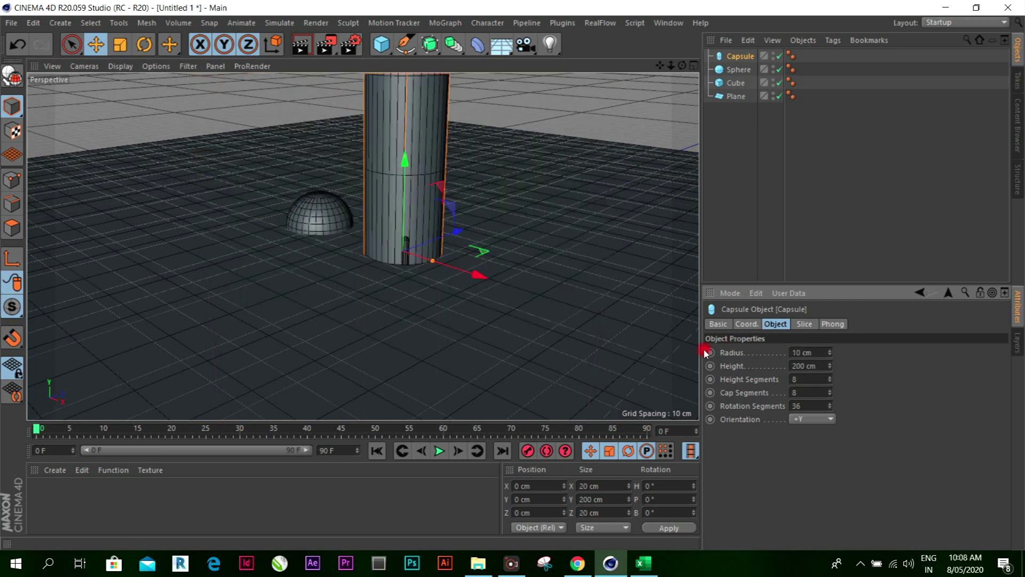
pyautogui.doubleClick(825, 367)
pyautogui.write('10')
pyautogui.press('Return')
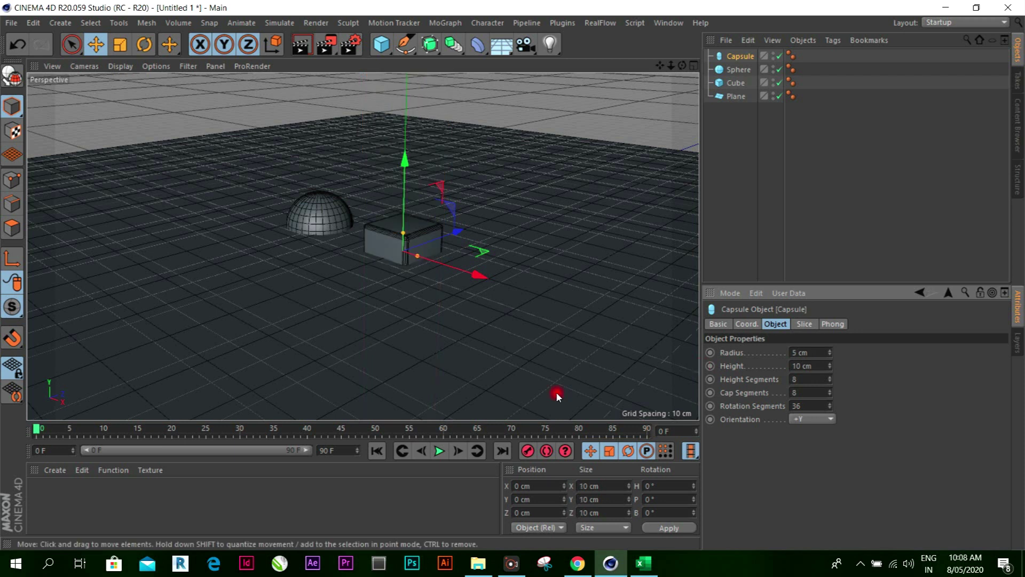
# Move the capsule beside the cube, raise its height to 20 cm, and nudge it along X
pyautogui.moveTo(479, 286); pyautogui.dragTo(539, 297)
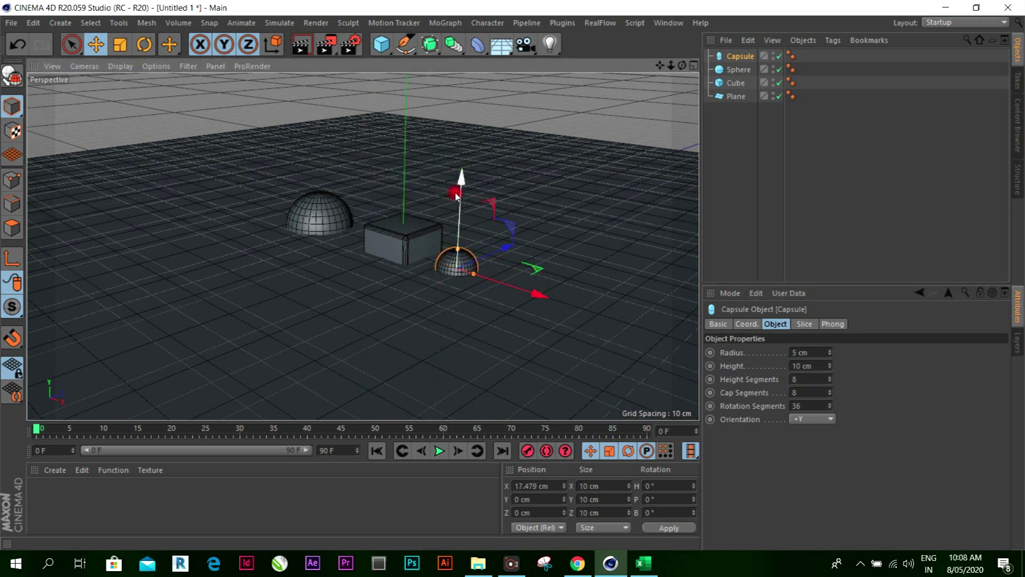
pyautogui.moveTo(465, 185); pyautogui.dragTo(466, 151)
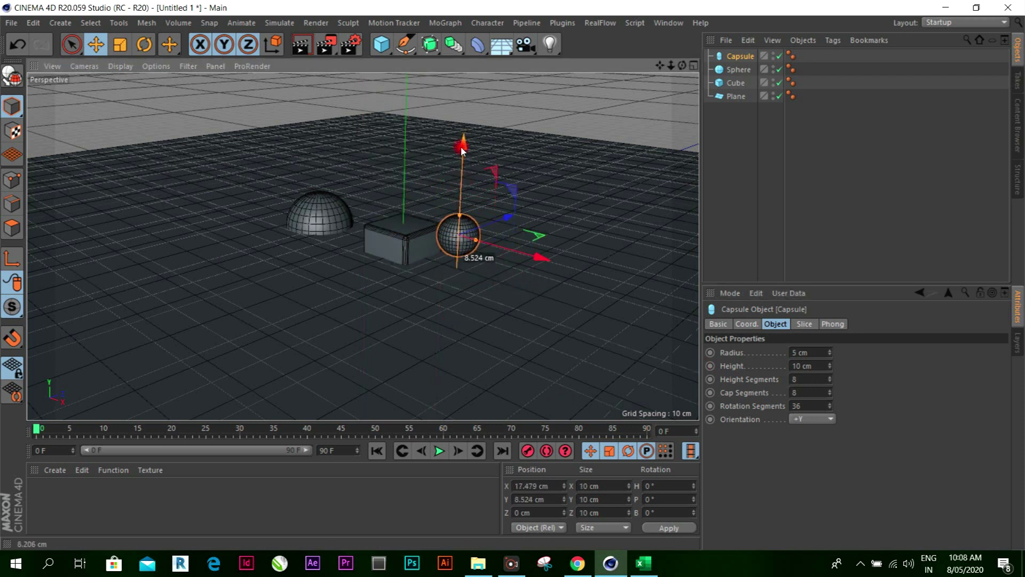
pyautogui.doubleClick(821, 364)
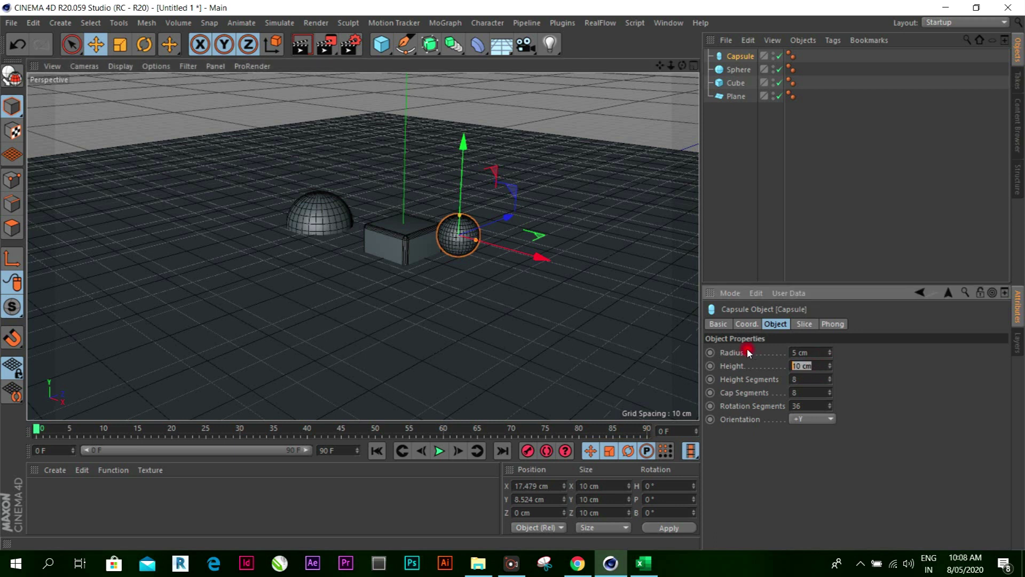
pyautogui.write('20')
pyautogui.press('Return')
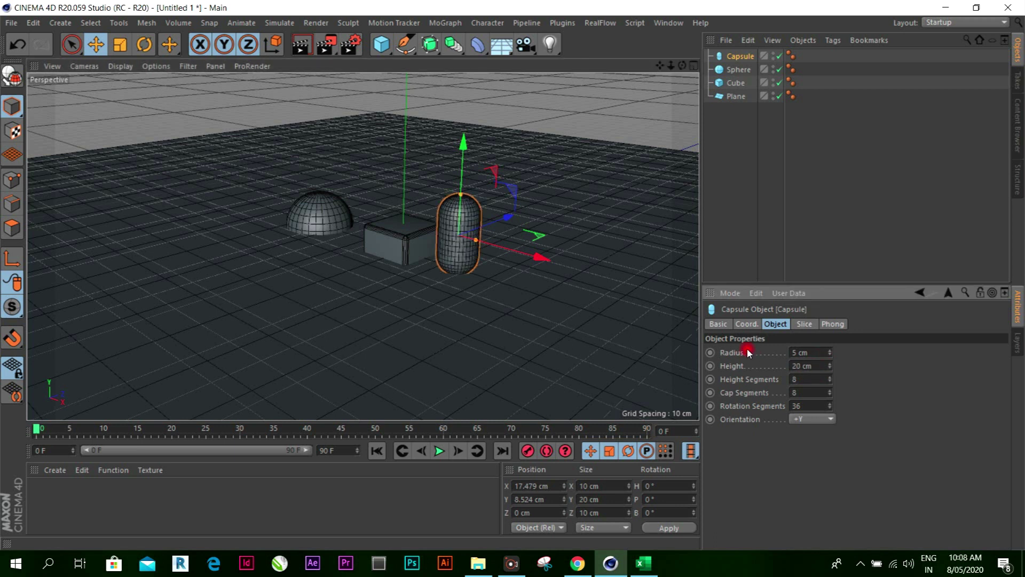
pyautogui.moveTo(526, 251); pyautogui.dragTo(541, 265)
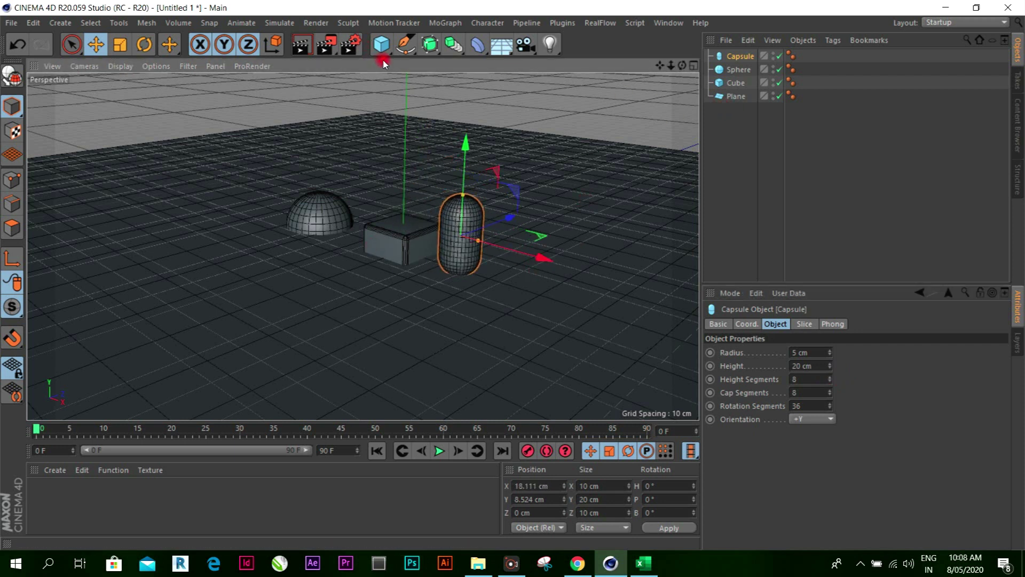
# Add a MoGraph Cloner and parent the capsule, sphere and cube under it
pyautogui.click(453, 21)
pyautogui.press('Escape')
pyautogui.moveTo(810, 100)
pyautogui.mouseDown()
pyautogui.moveTo(710, 66)
pyautogui.moveTo(737, 55)
pyautogui.mouseUp()
pyautogui.click(737, 55)
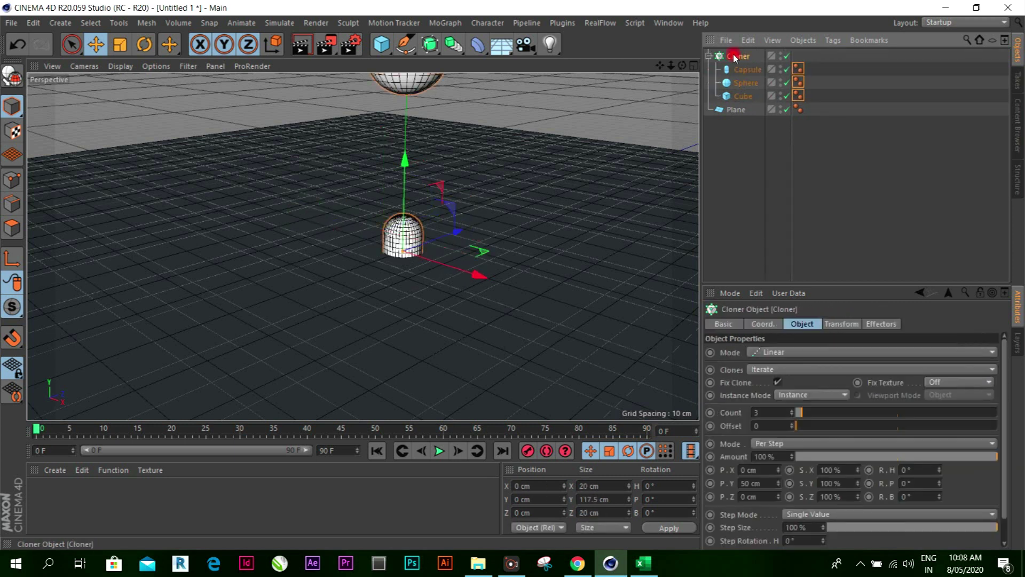
# Set the Cloner's Mode to Object with the Plane as the target object
pyautogui.click(794, 354)
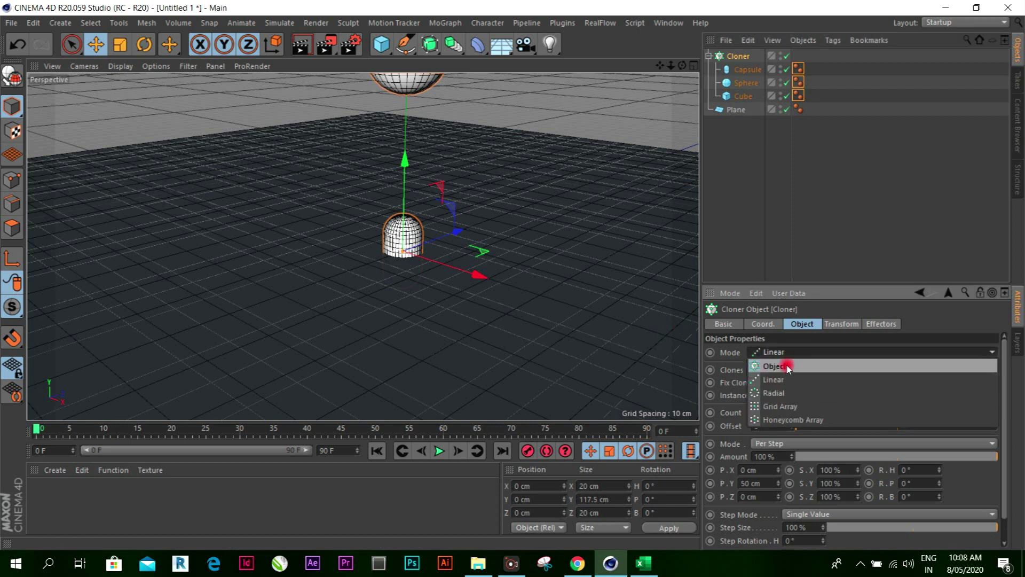
pyautogui.click(787, 367)
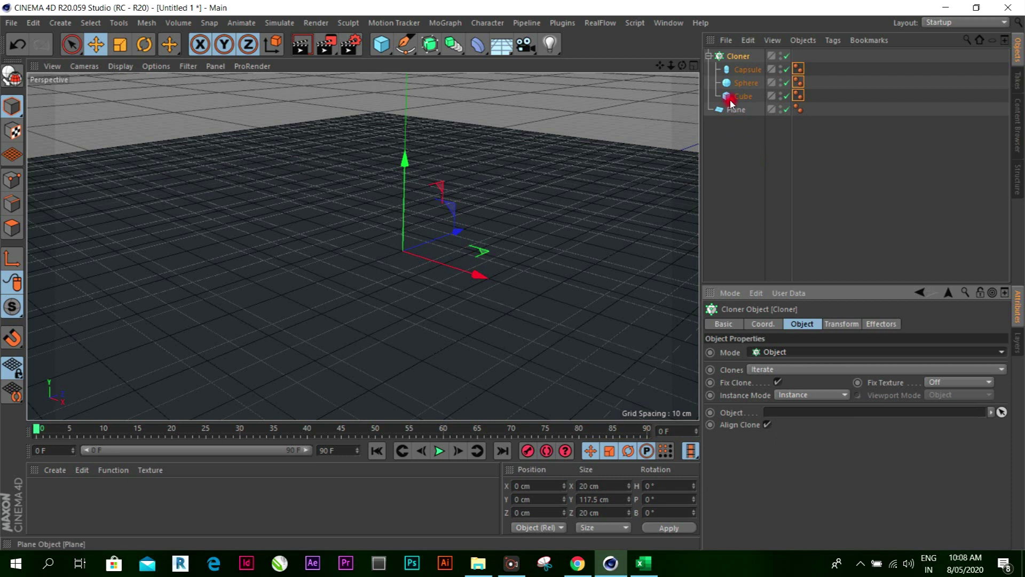
pyautogui.moveTo(735, 110); pyautogui.dragTo(781, 414)
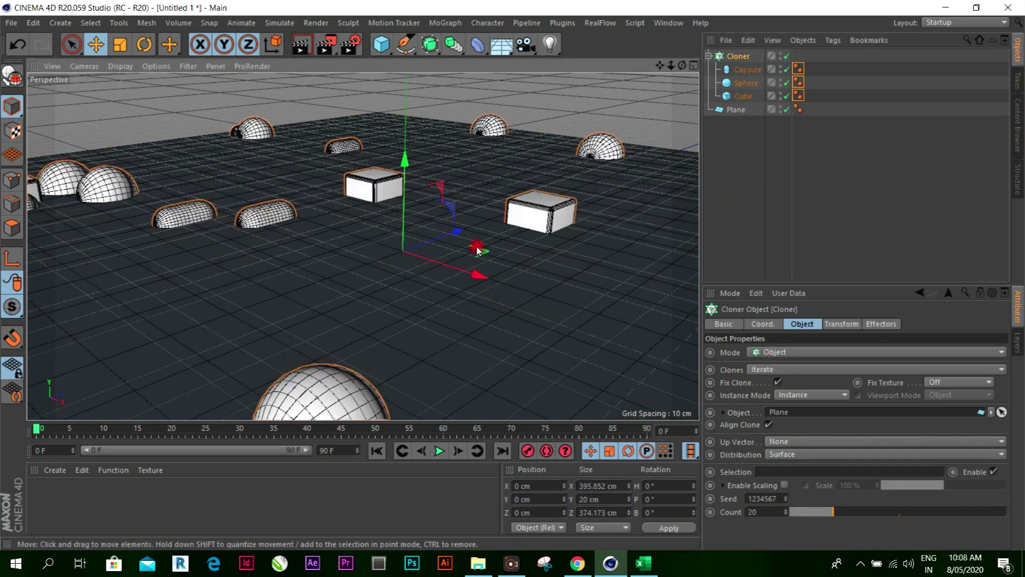
pyautogui.scroll(-3, 477, 250)
pyautogui.scroll(-2, 481, 248)
pyautogui.scroll(1, 634, 309)
pyautogui.scroll(1, 634, 299)
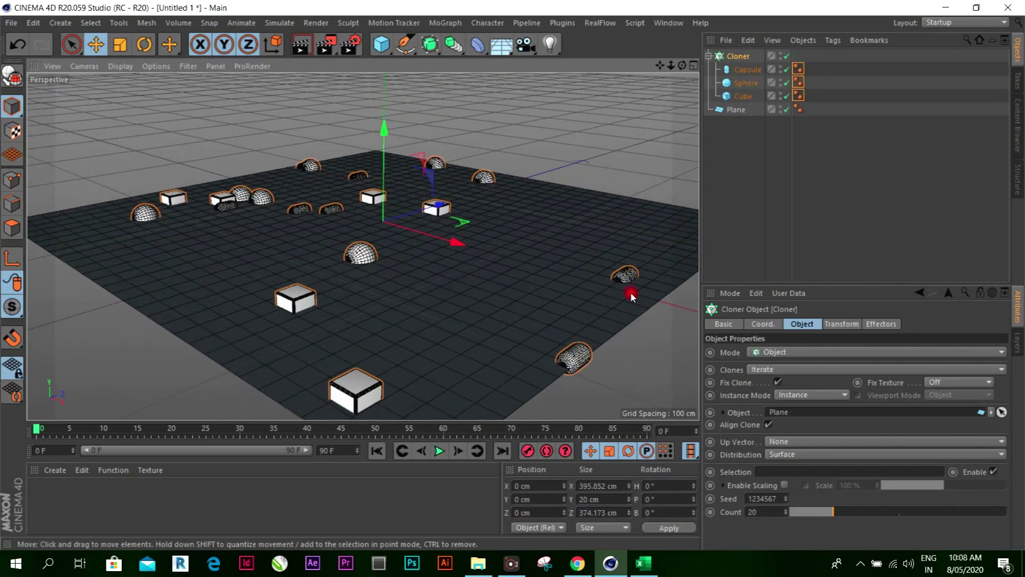
pyautogui.click(843, 324)
# Rotate all clones to a 90° pitch (R.P) in the Cloner's Transform tab
pyautogui.click(930, 384)
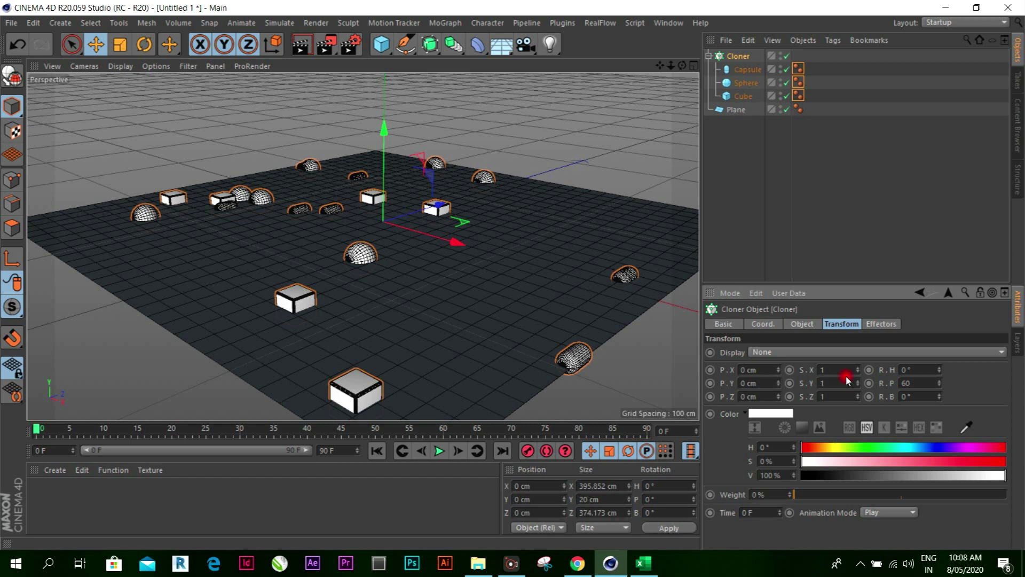
pyautogui.press('Return')
pyautogui.write('50')
pyautogui.press('Return')
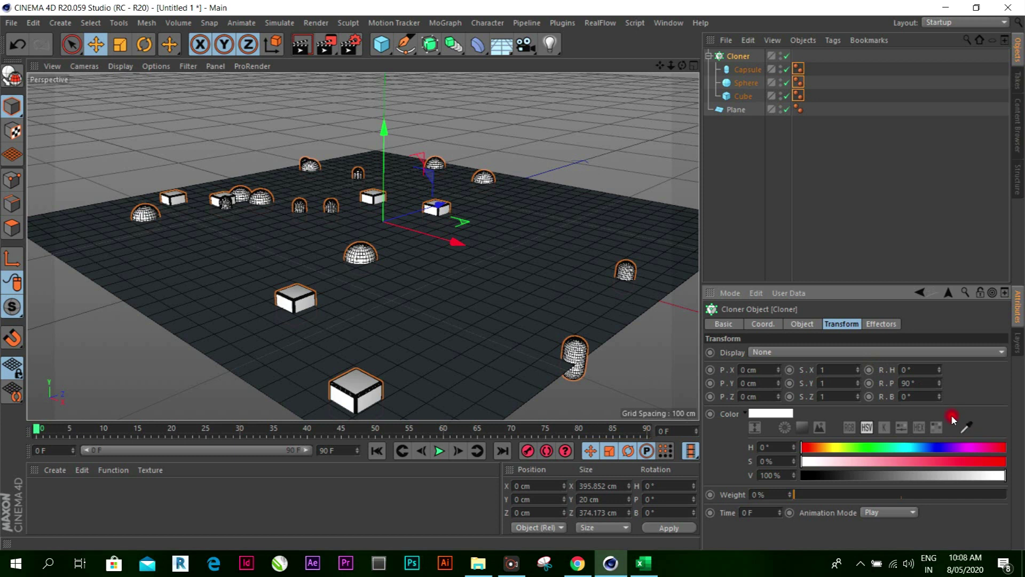
pyautogui.click(867, 324)
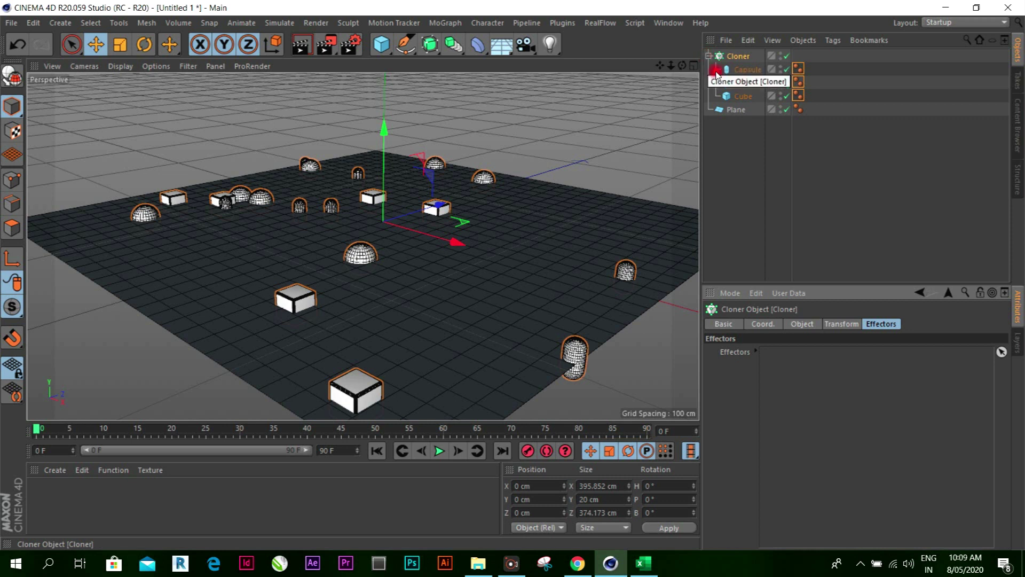
pyautogui.click(842, 324)
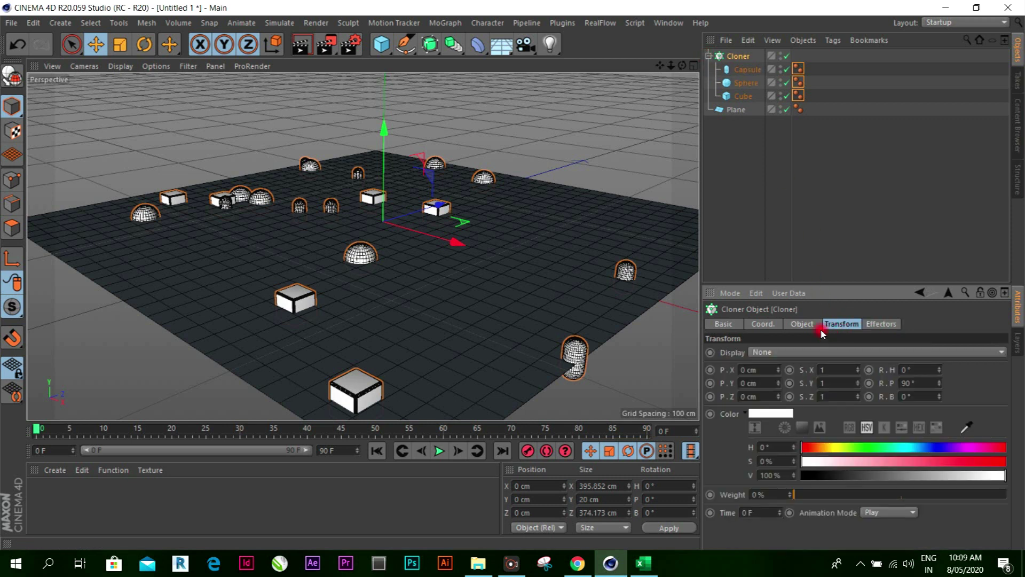
# Set the Cloner's Distribution to Vertex and orbit to inspect the dense clone grid
pyautogui.click(804, 324)
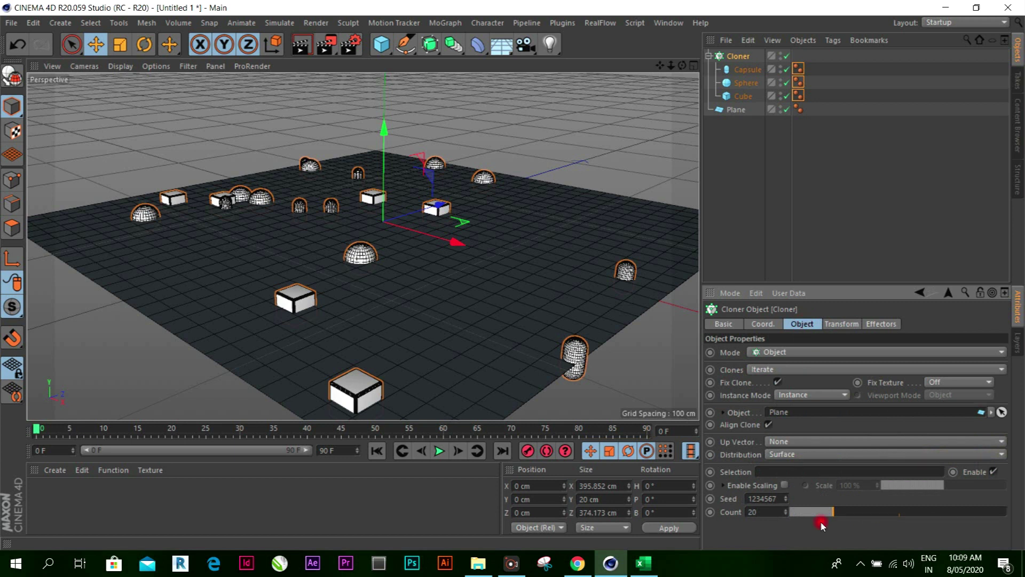
pyautogui.click(793, 454)
pyautogui.click(740, 465)
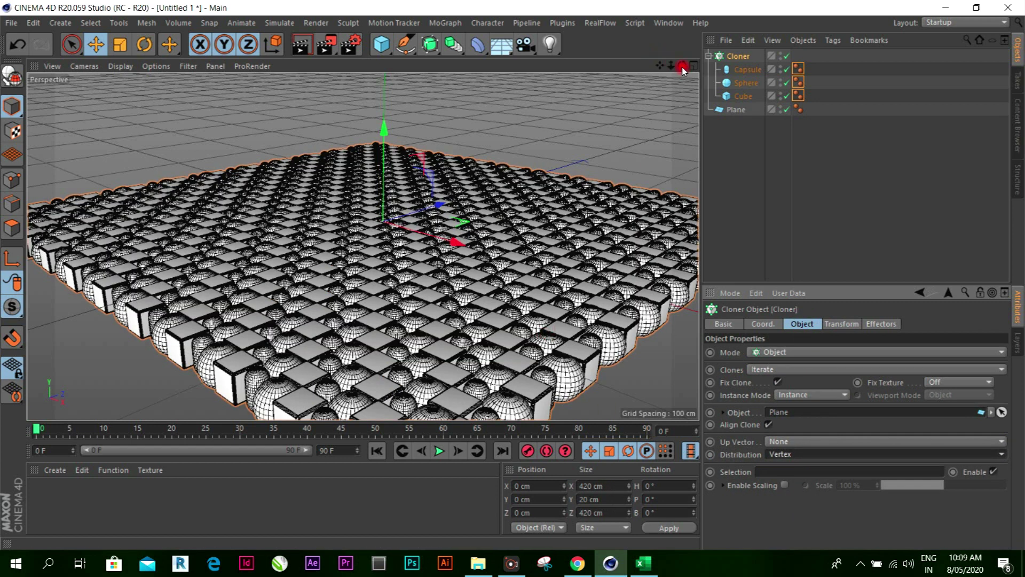
pyautogui.moveTo(683, 68); pyautogui.dragTo(515, 278)
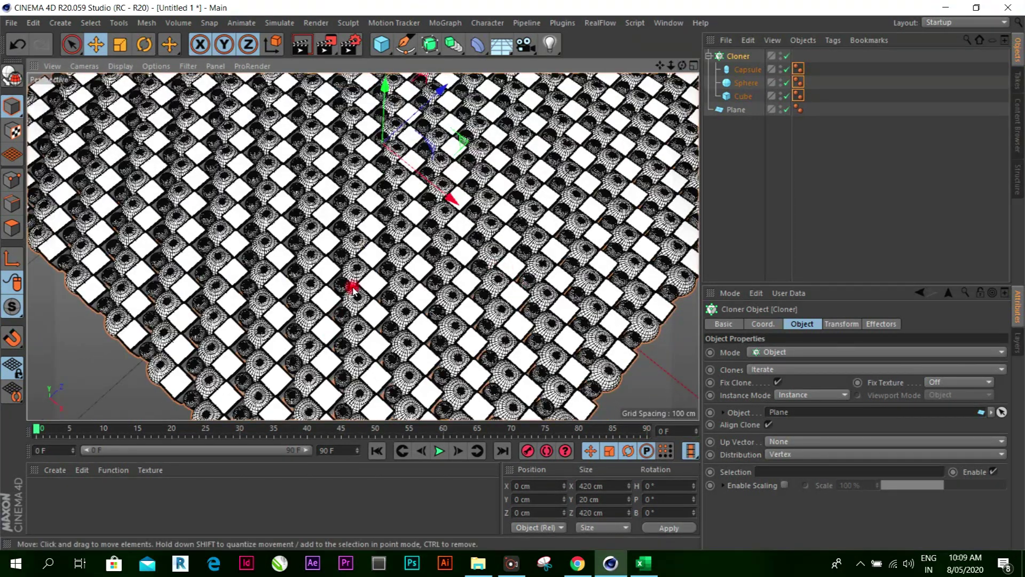
pyautogui.scroll(-3, 353, 288)
pyautogui.scroll(-4, 355, 285)
pyautogui.scroll(-3, 358, 283)
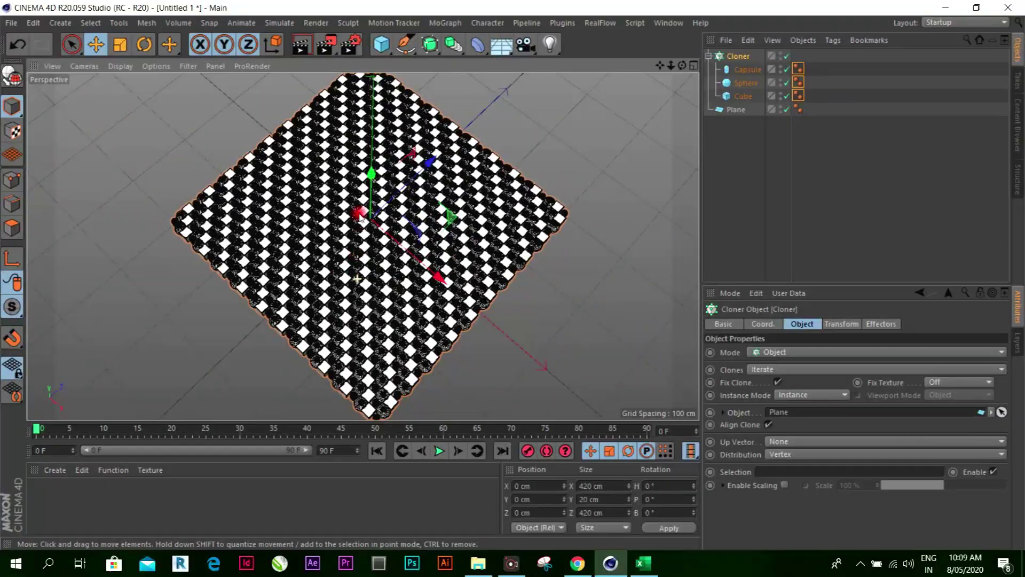
pyautogui.scroll(3, 361, 216)
pyautogui.scroll(3, 364, 216)
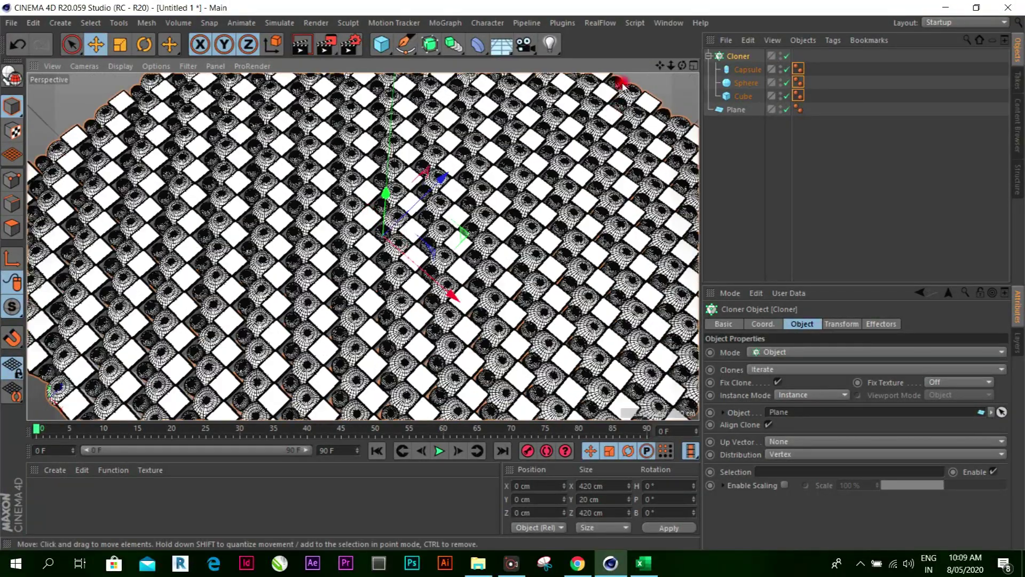
pyautogui.moveTo(682, 65)
pyautogui.mouseDown()
pyautogui.moveTo(515, 274)
pyautogui.moveTo(470, 214)
pyautogui.mouseUp()
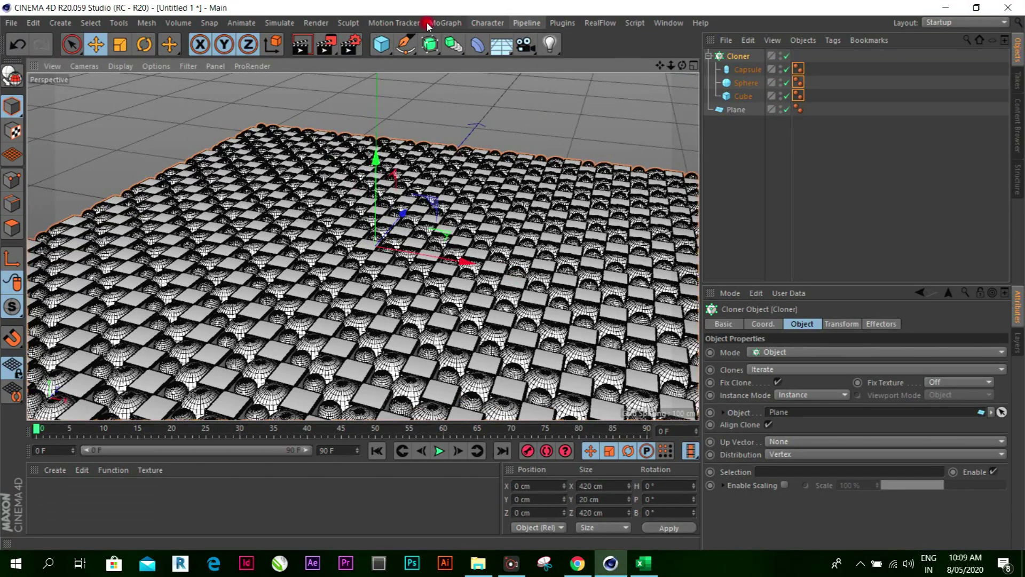
# Add a MoGraph Shader effector and set its Shading tab shader to Noise
pyautogui.click(447, 23)
pyautogui.moveTo(490, 42)
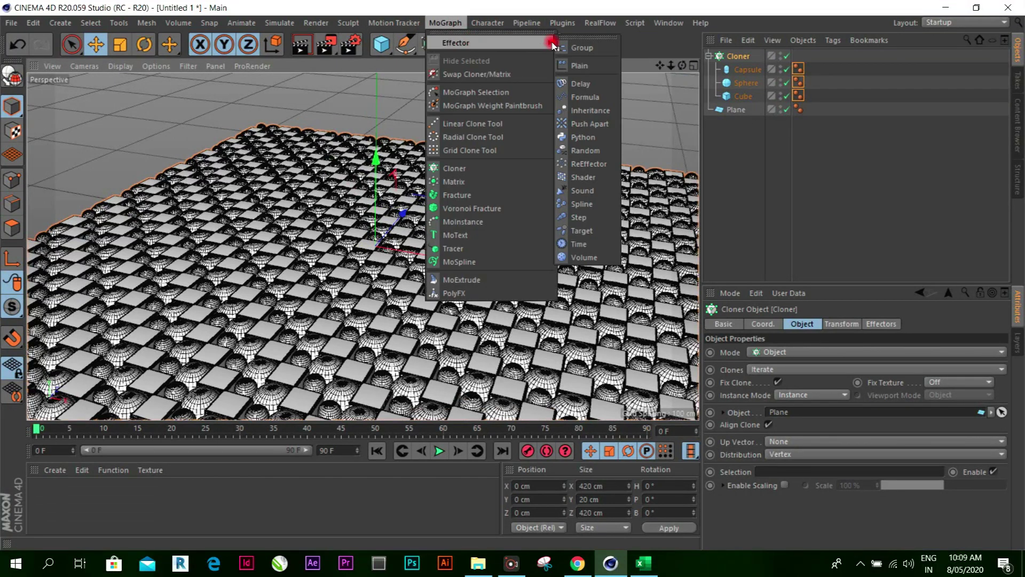
pyautogui.click(601, 178)
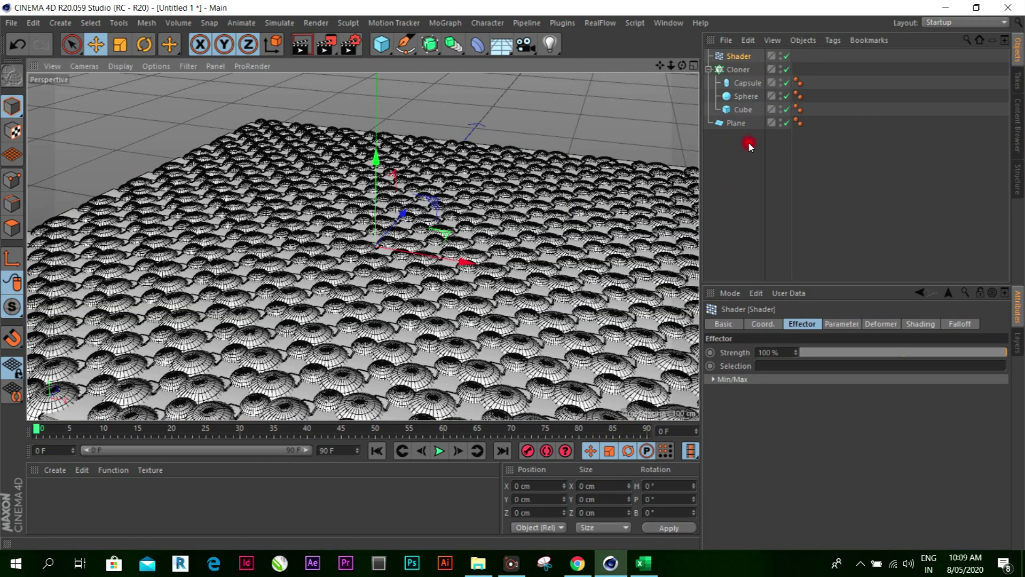
pyautogui.click(918, 325)
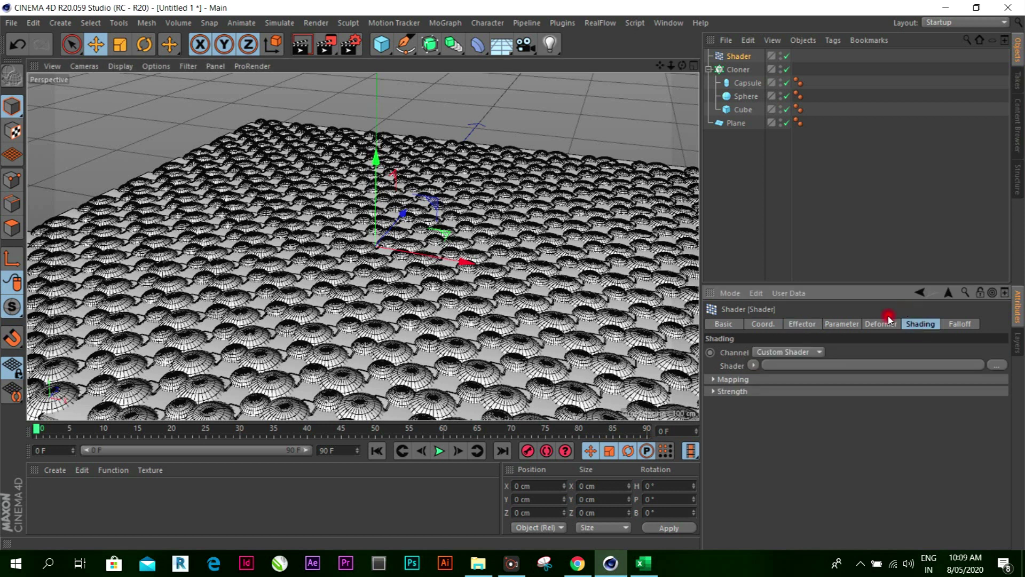
pyautogui.click(757, 366)
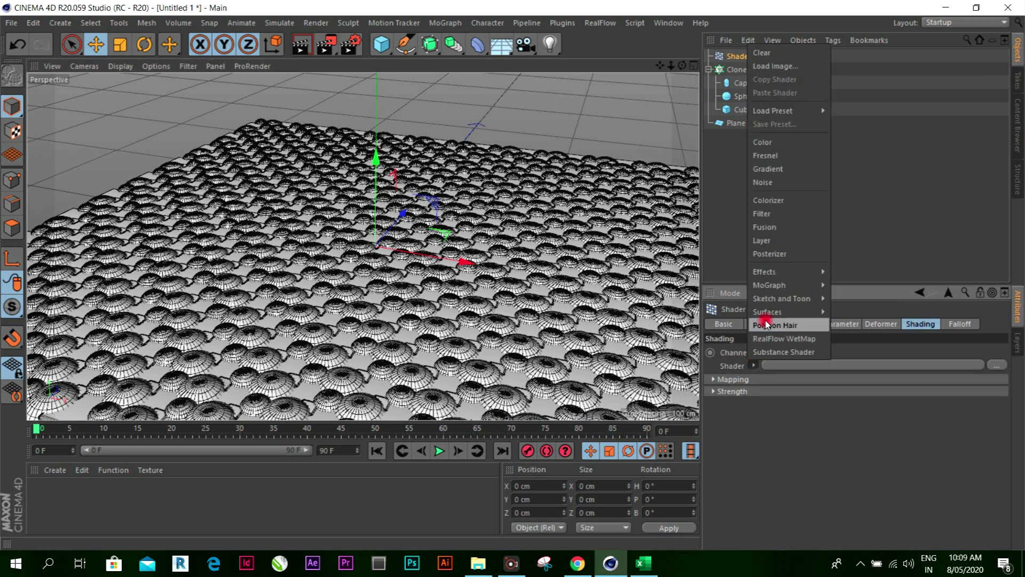
pyautogui.click(776, 182)
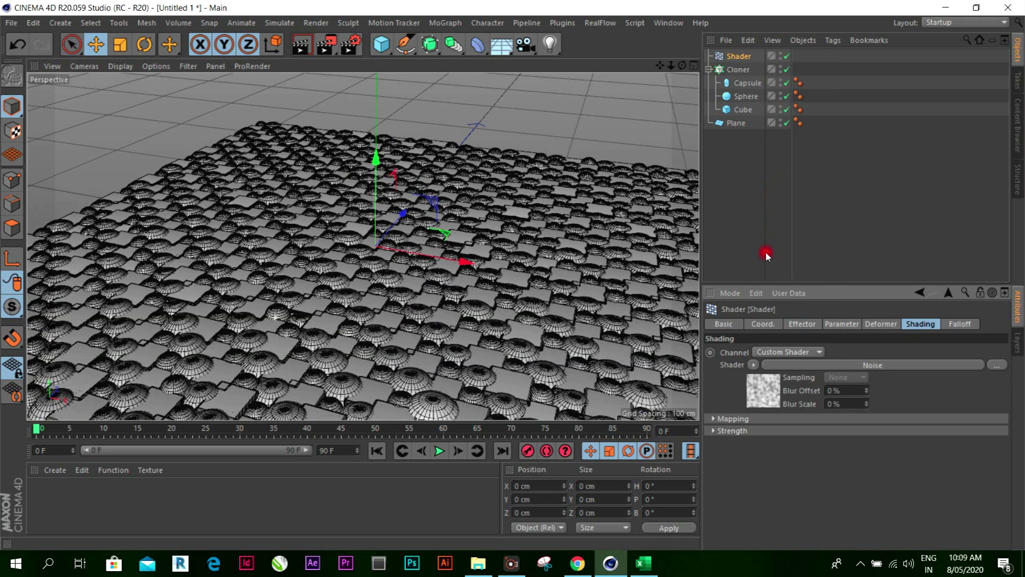
pyautogui.click(773, 393)
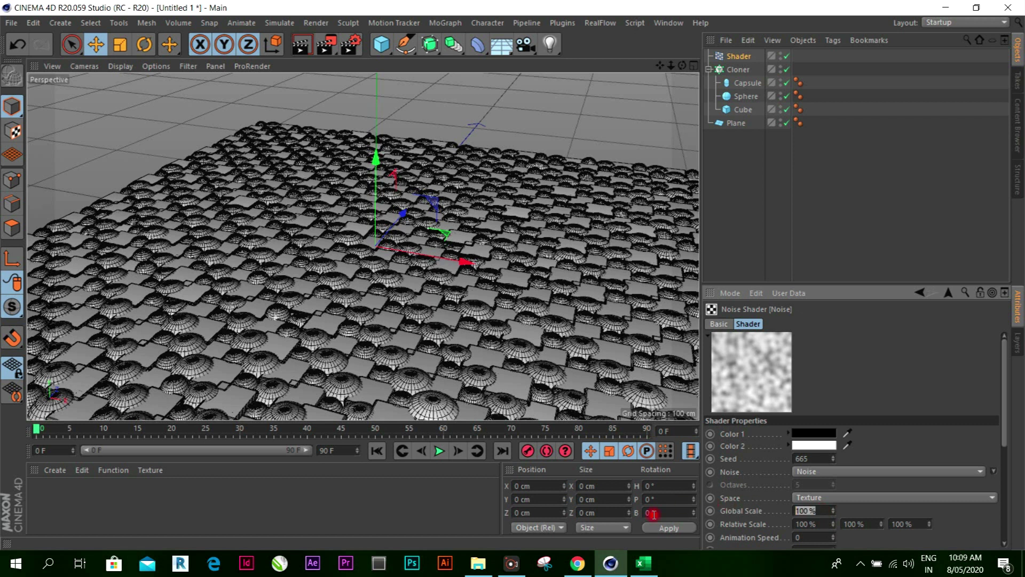
pyautogui.write('200')
# Set the noise Global Scale to 200% and preview the animation
pyautogui.press('Return')
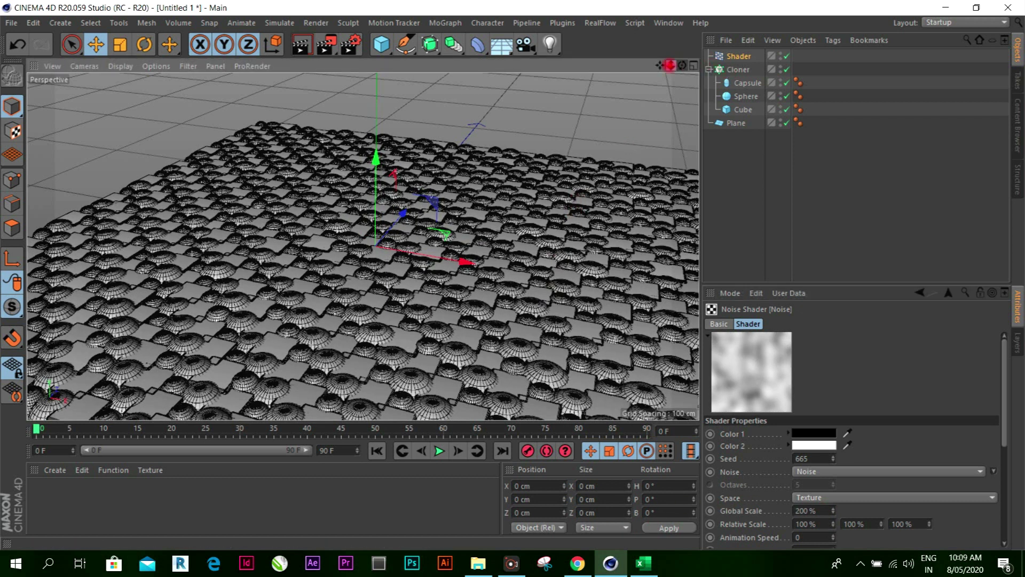
pyautogui.moveTo(671, 65); pyautogui.dragTo(671, 70)
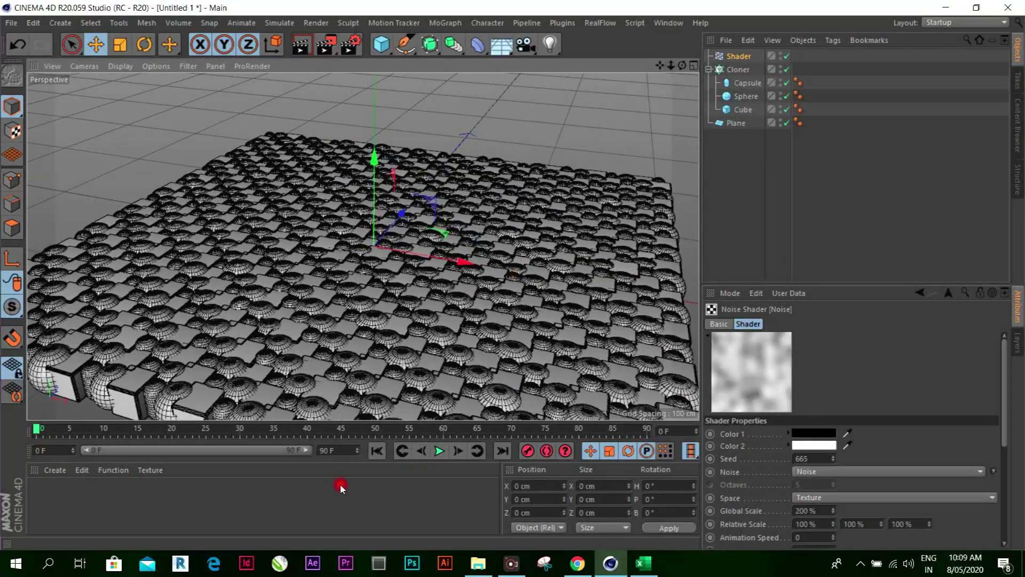
pyautogui.click(441, 451)
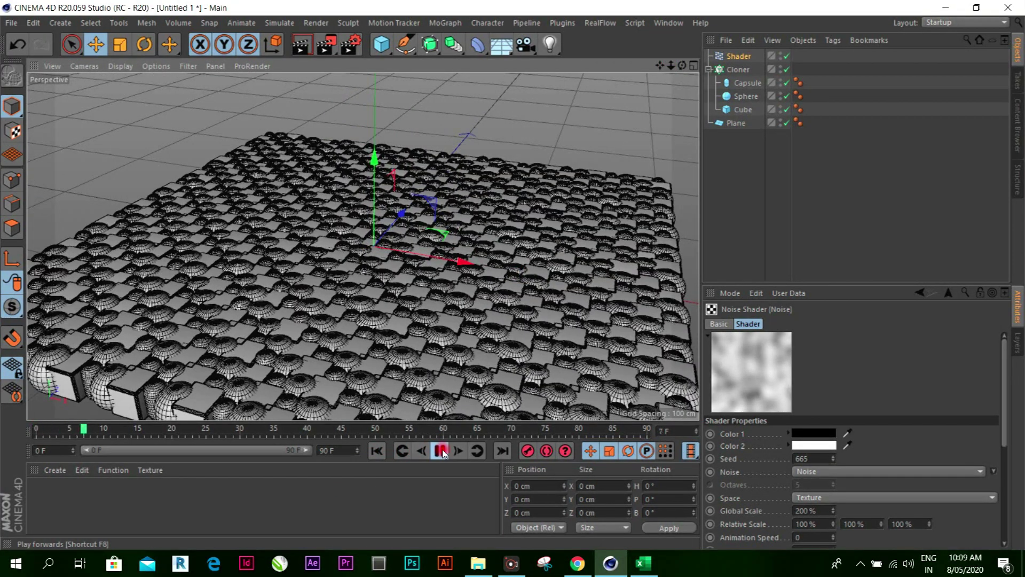
pyautogui.click(441, 451)
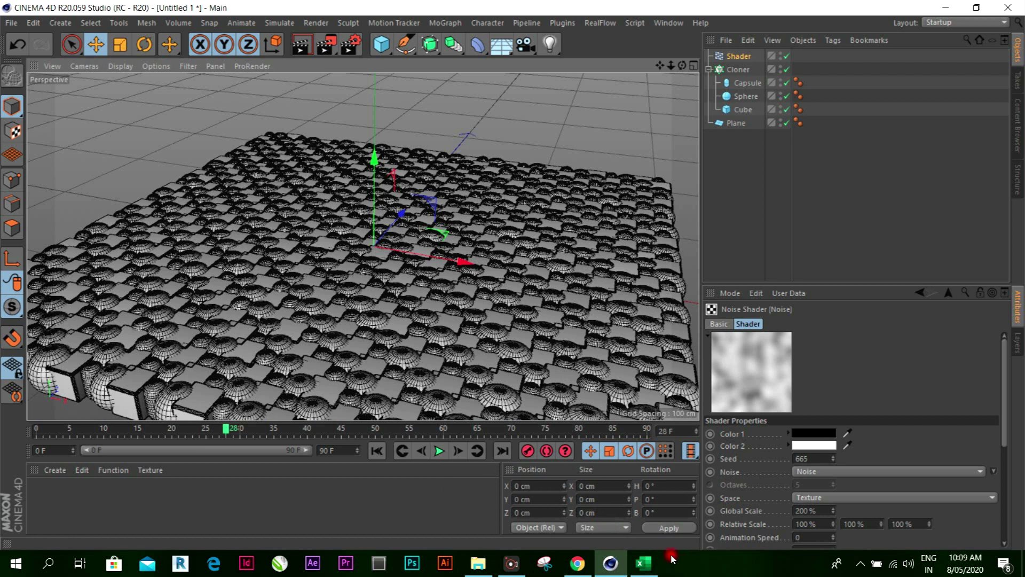
pyautogui.click(416, 452)
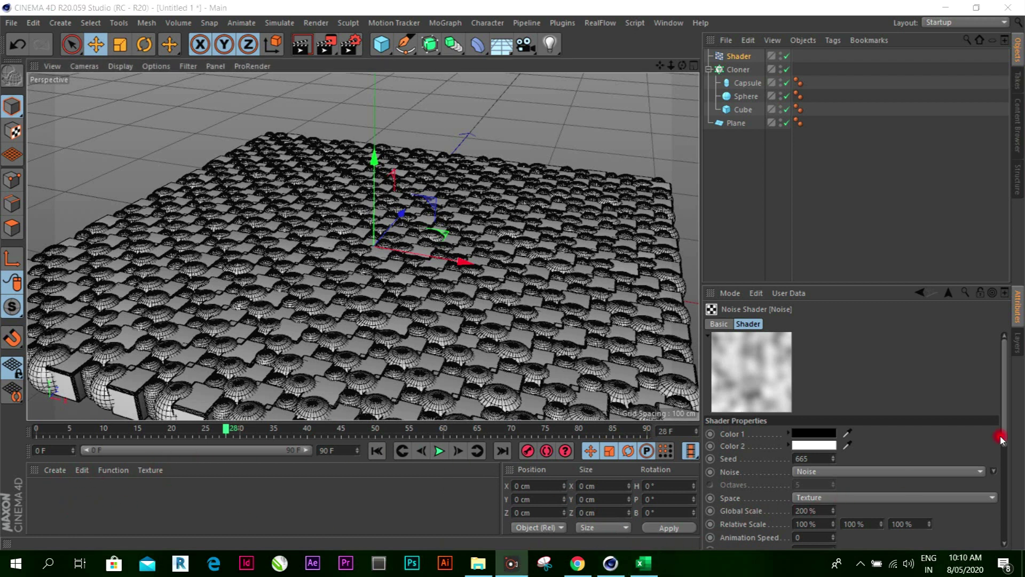
# Raise the noise Global Scale to 2000% and set Low Clip to 25%
pyautogui.click(819, 512)
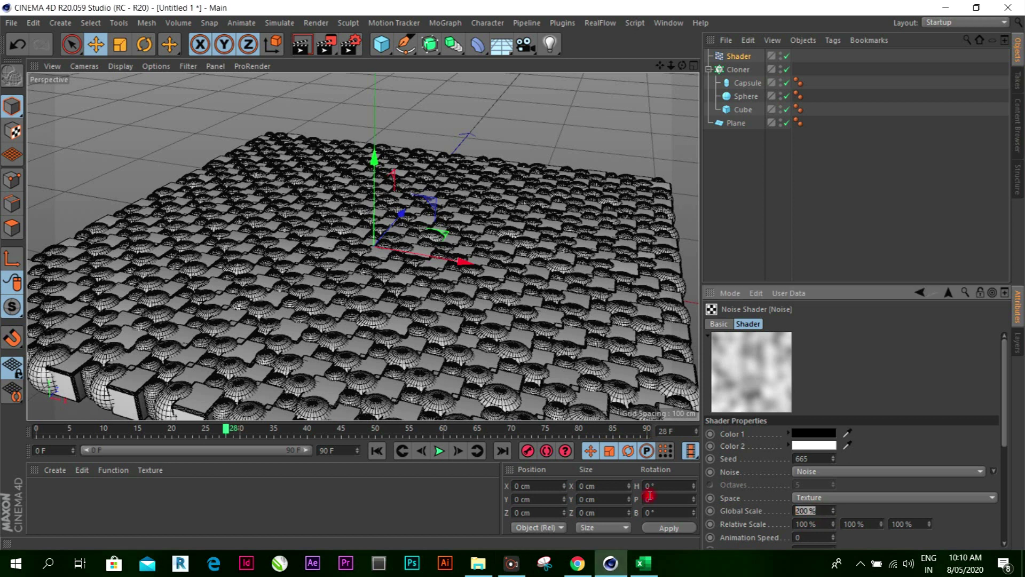
pyautogui.write('2000')
pyautogui.click(765, 526)
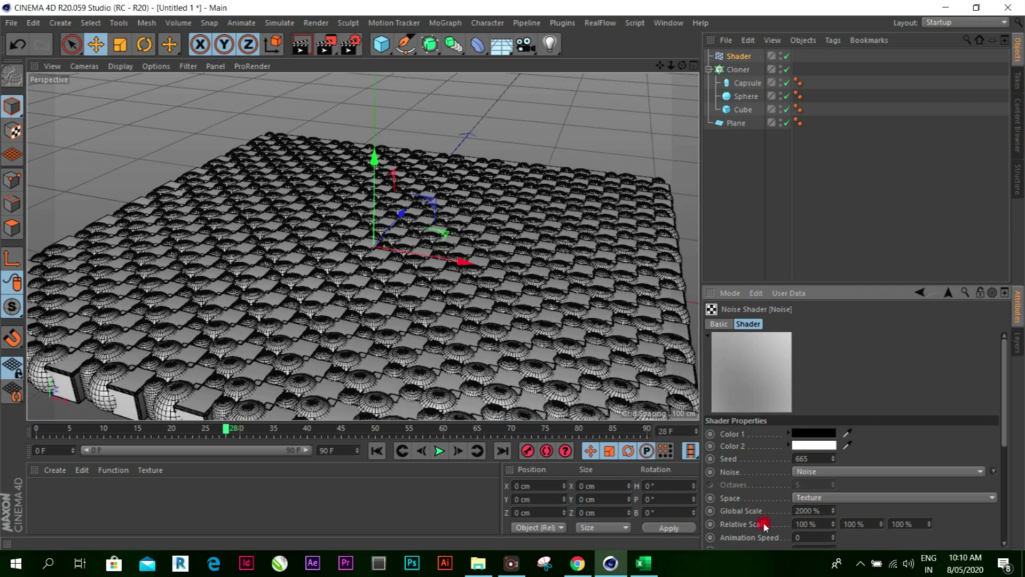
pyautogui.moveTo(1004, 374); pyautogui.dragTo(1001, 514)
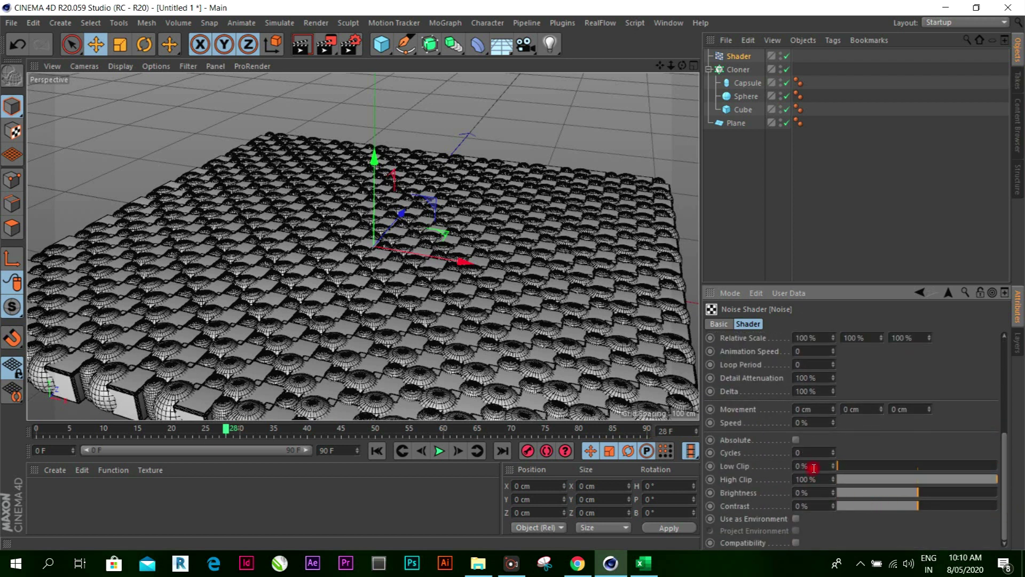
pyautogui.write('5')
pyautogui.press('Return')
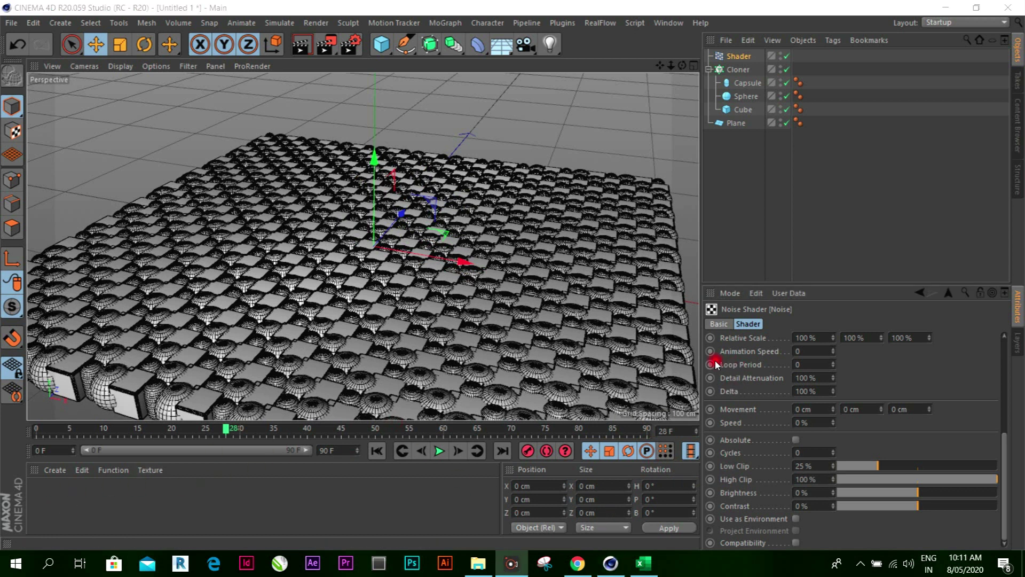
pyautogui.click(739, 56)
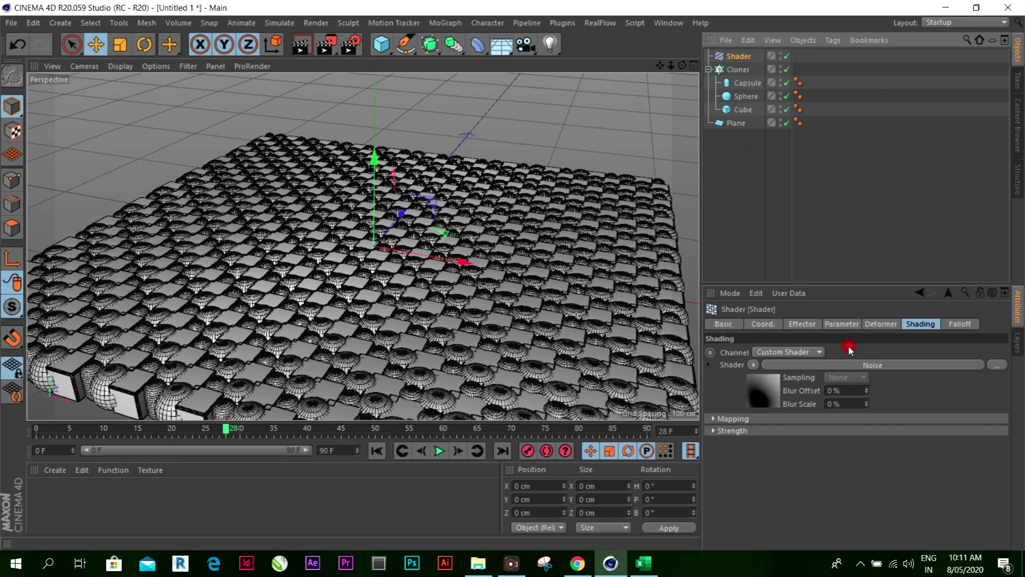
# Set the Shader effector's Strength to 200%
pyautogui.click(804, 324)
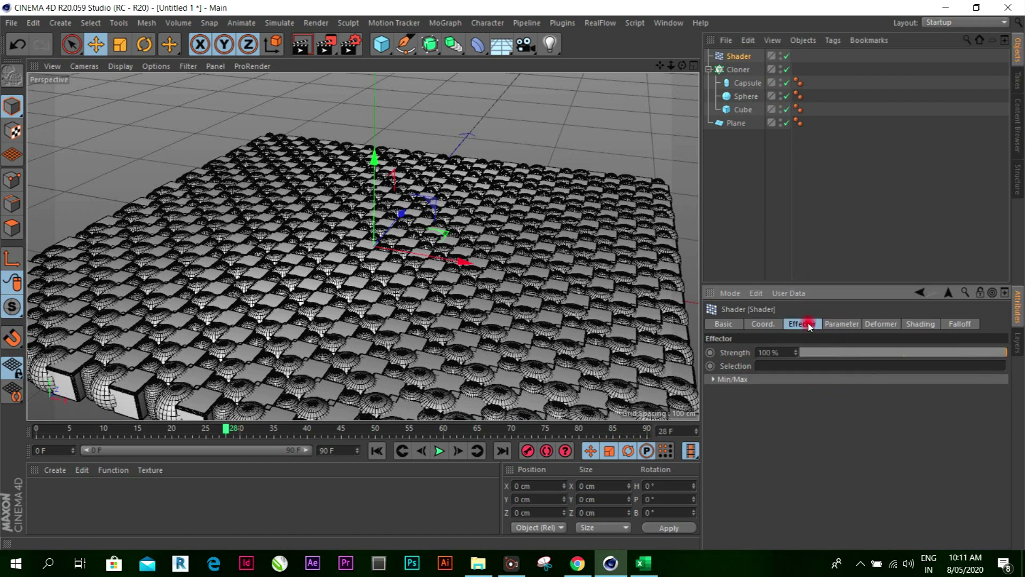
pyautogui.doubleClick(789, 353)
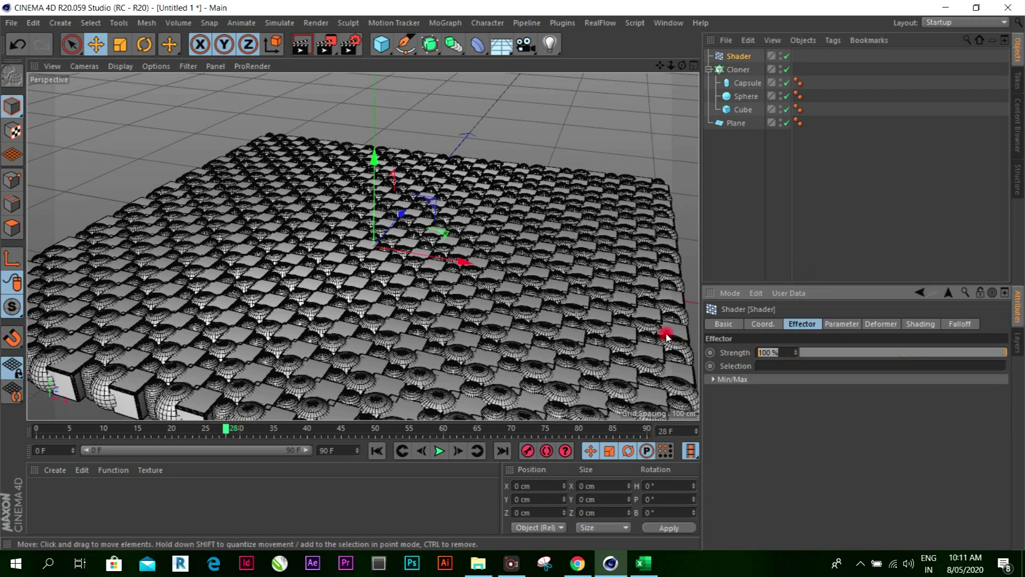
pyautogui.write('200')
pyautogui.press('Return')
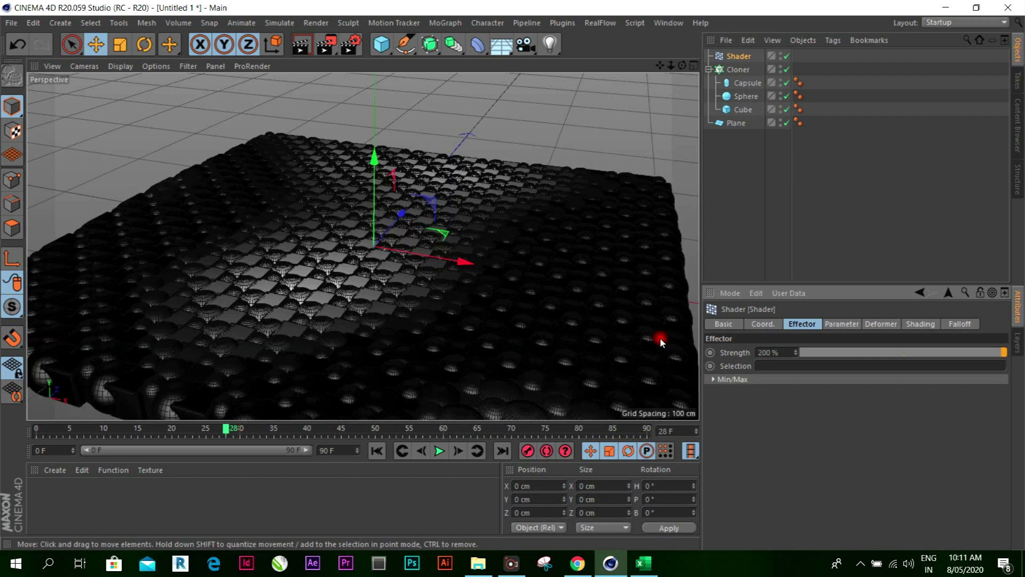
# Enable Scale in the effector's Parameter tab and set it to 3
pyautogui.click(851, 325)
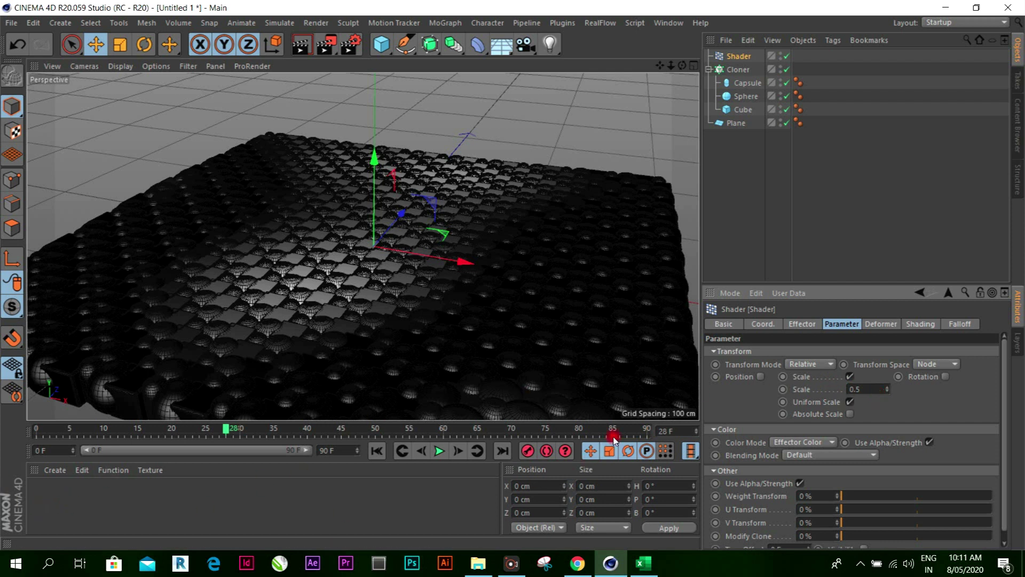
pyautogui.click(749, 382)
pyautogui.press('Return')
pyautogui.scroll(-5, 510, 238)
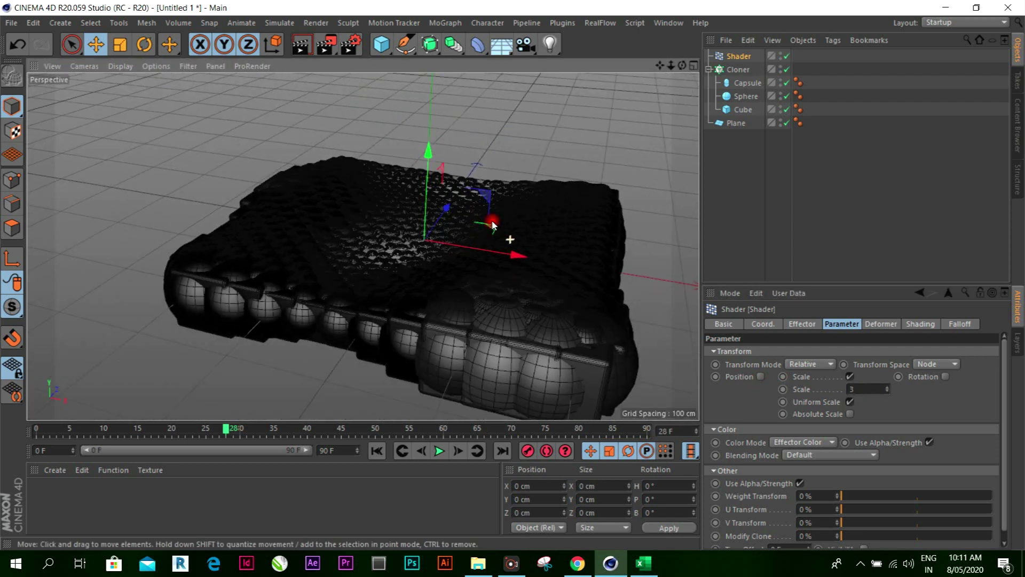
pyautogui.scroll(-2, 489, 233)
pyautogui.scroll(3, 571, 334)
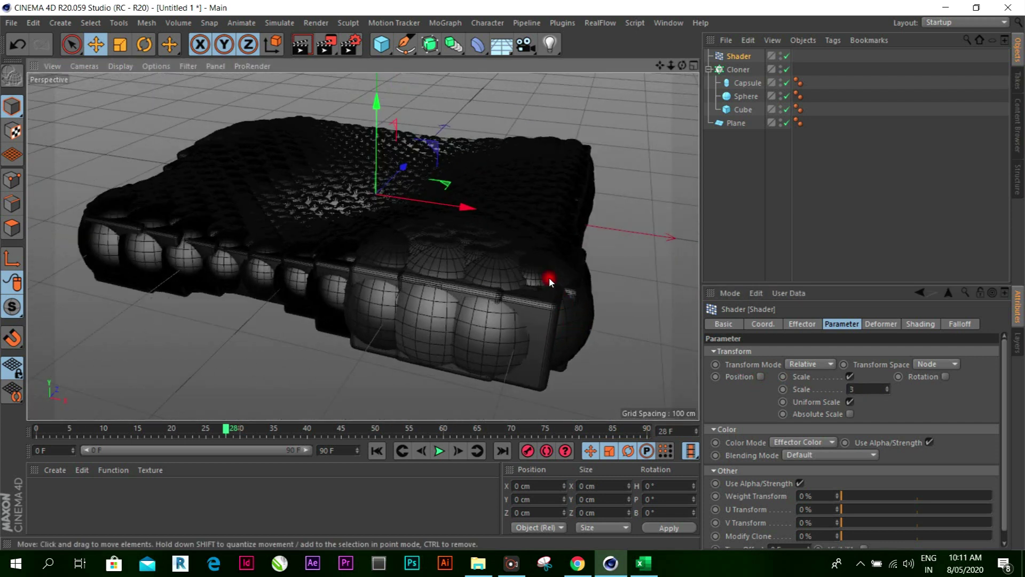
pyautogui.scroll(1, 550, 280)
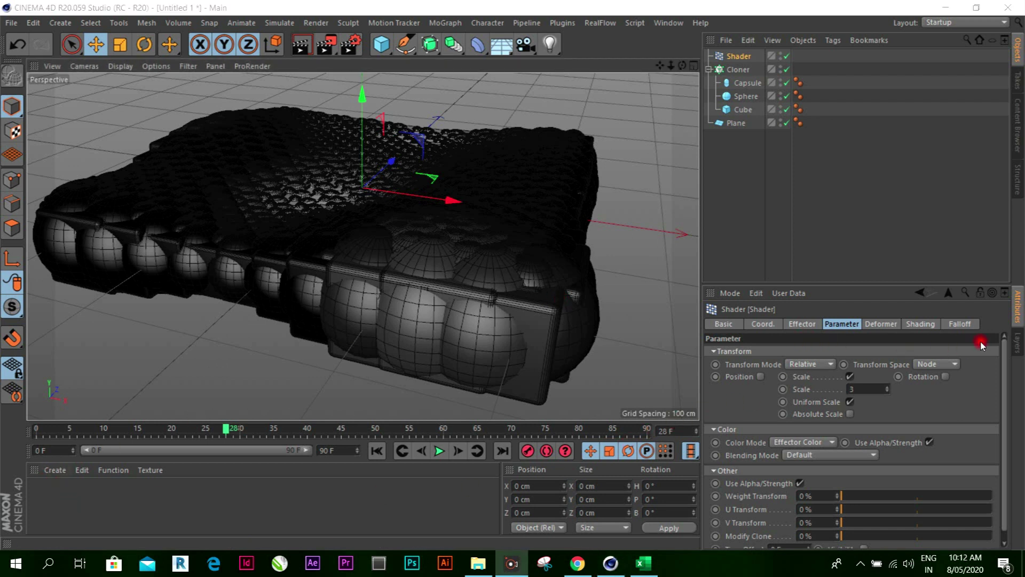
# Replace the effector's Linear Field falloff with a Spherical Field
pyautogui.click(961, 323)
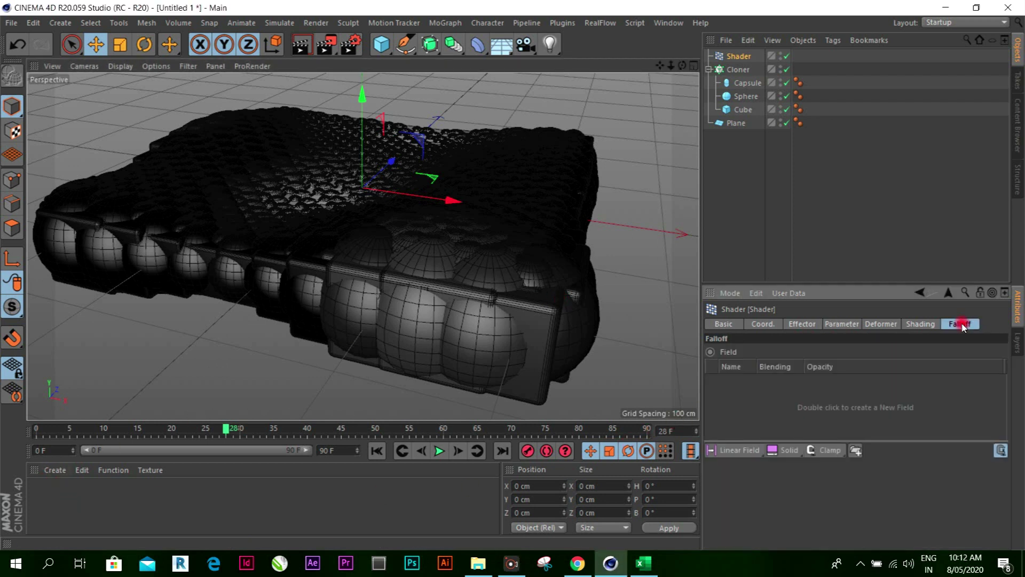
pyautogui.click(740, 452)
pyautogui.moveTo(739, 453)
pyautogui.mouseDown()
pyautogui.moveTo(739, 443)
pyautogui.moveTo(819, 395)
pyautogui.mouseUp()
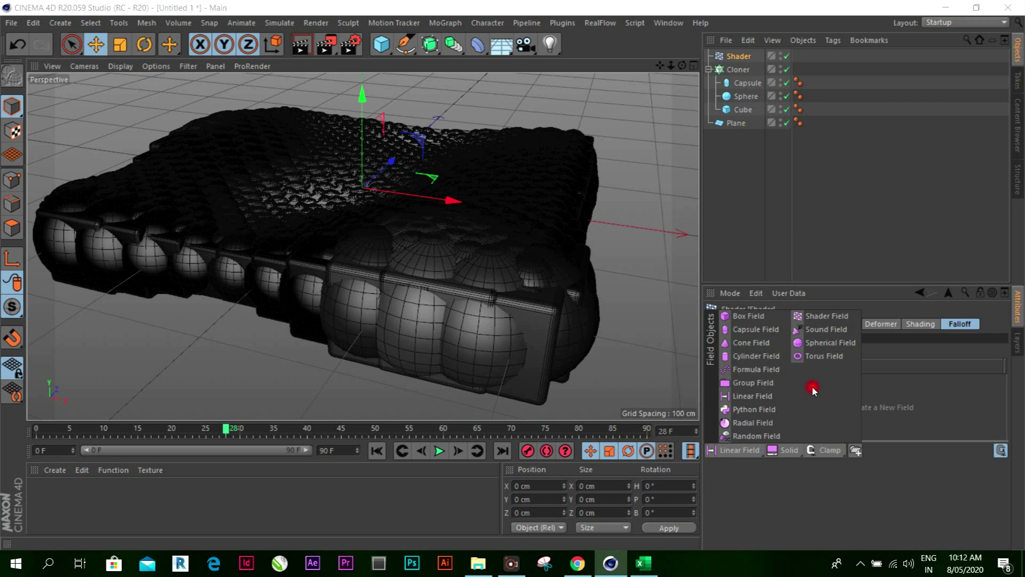
pyautogui.moveTo(827, 372); pyautogui.dragTo(837, 350)
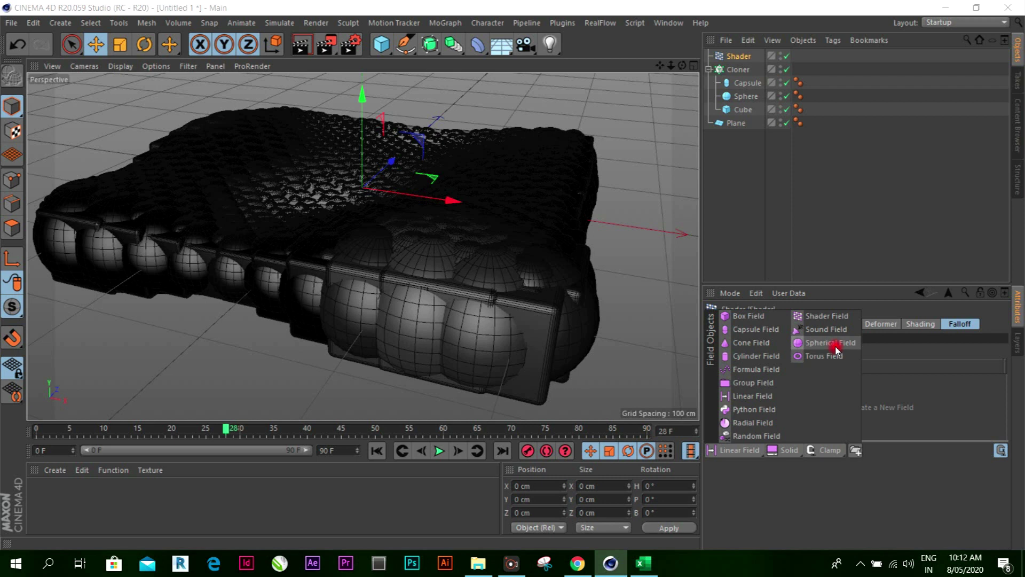
pyautogui.moveTo(836, 349); pyautogui.dragTo(837, 350)
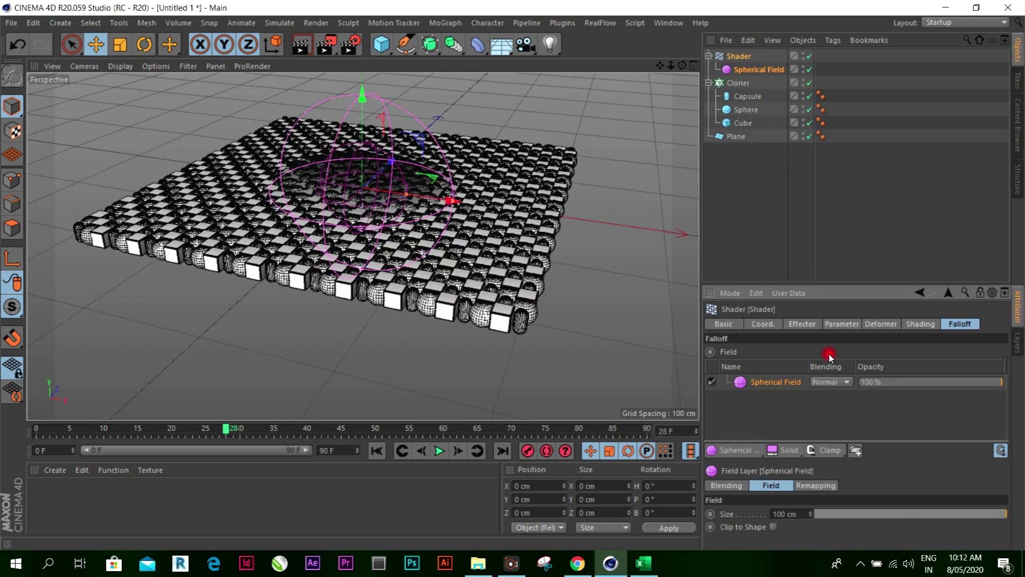
# Slide the spherical field sideways along X over the clone grid
pyautogui.moveTo(684, 70)
pyautogui.mouseDown()
pyautogui.moveTo(363, 245)
pyautogui.moveTo(374, 240)
pyautogui.mouseUp()
pyautogui.moveTo(600, 212)
pyautogui.mouseDown()
pyautogui.moveTo(622, 208)
pyautogui.moveTo(543, 231)
pyautogui.mouseUp()
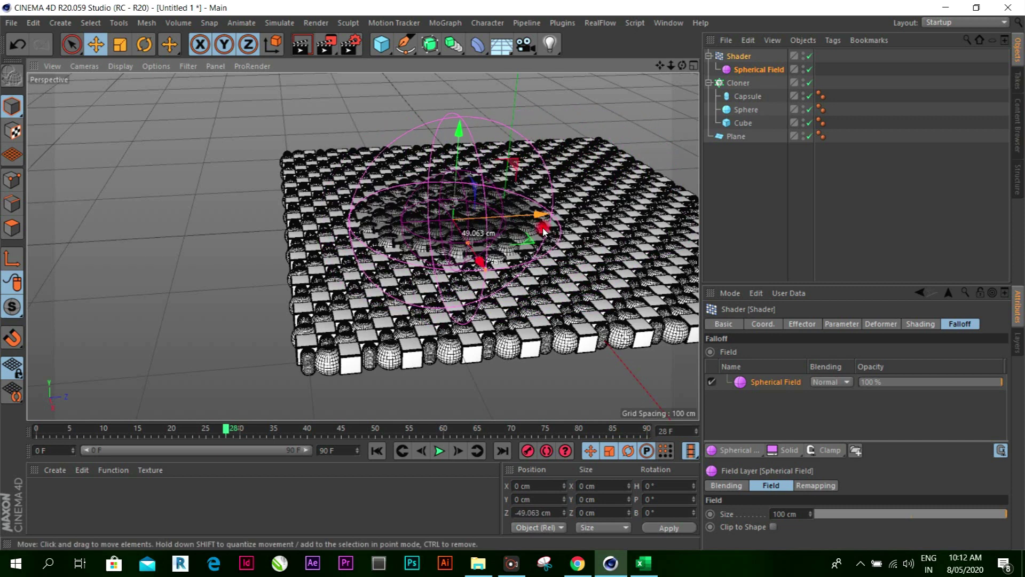
pyautogui.moveTo(682, 65); pyautogui.dragTo(641, 161)
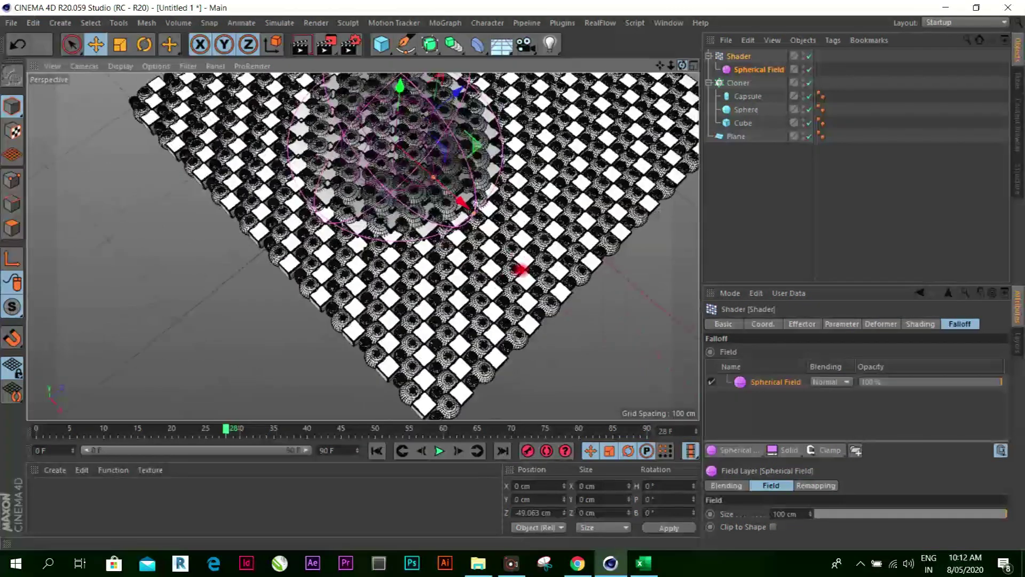
pyautogui.moveTo(521, 269); pyautogui.dragTo(682, 61)
pyautogui.scroll(4, 355, 228)
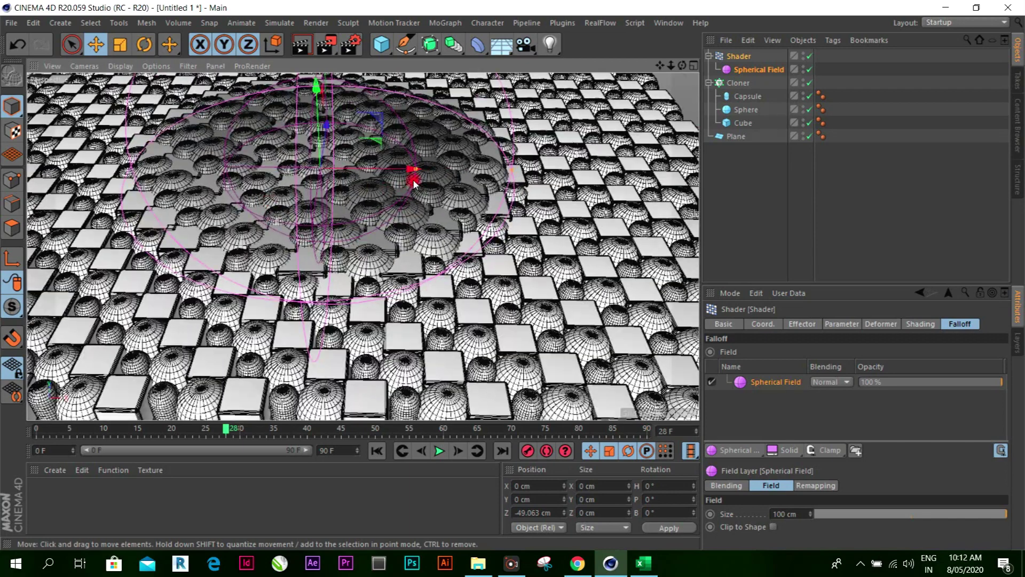
pyautogui.moveTo(409, 171)
pyautogui.mouseDown()
pyautogui.moveTo(443, 235)
pyautogui.moveTo(394, 231)
pyautogui.mouseUp()
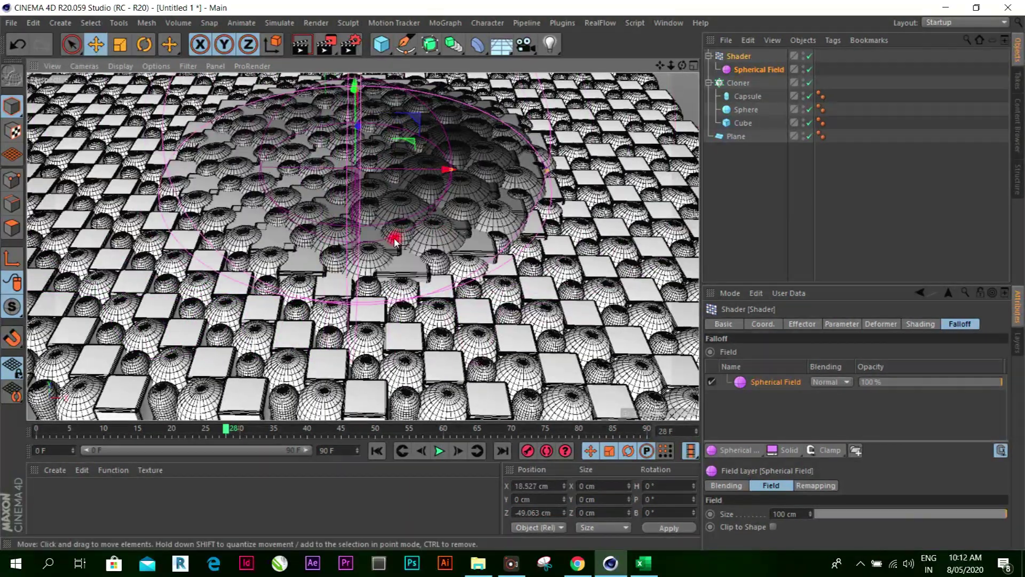
pyautogui.scroll(-5, 395, 224)
pyautogui.scroll(2, 401, 194)
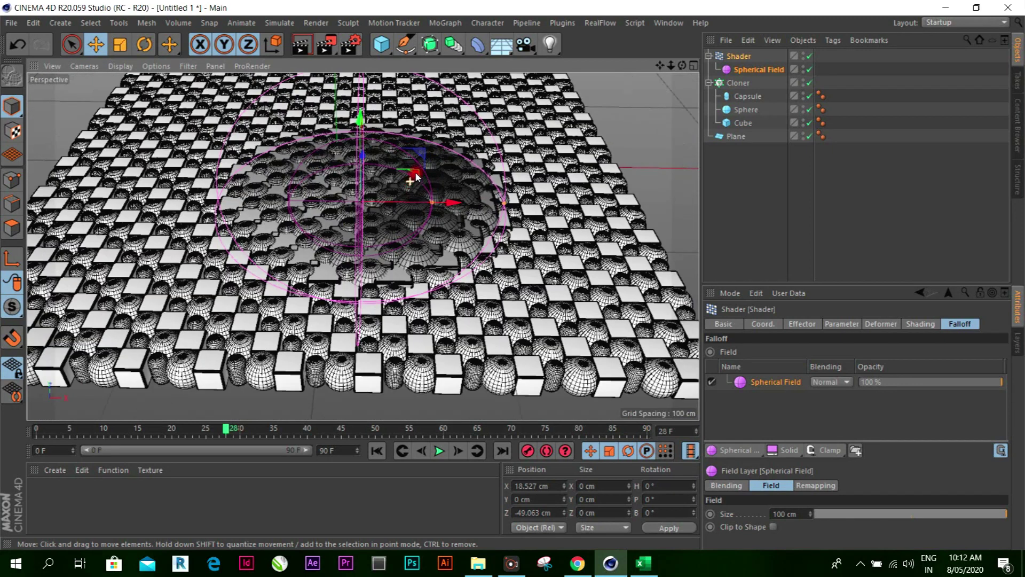
# Add a Vibrate tag to the Shader effector with position vibration and 400 cm X amplitude
pyautogui.rightClick(741, 57)
pyautogui.moveTo(785, 15)
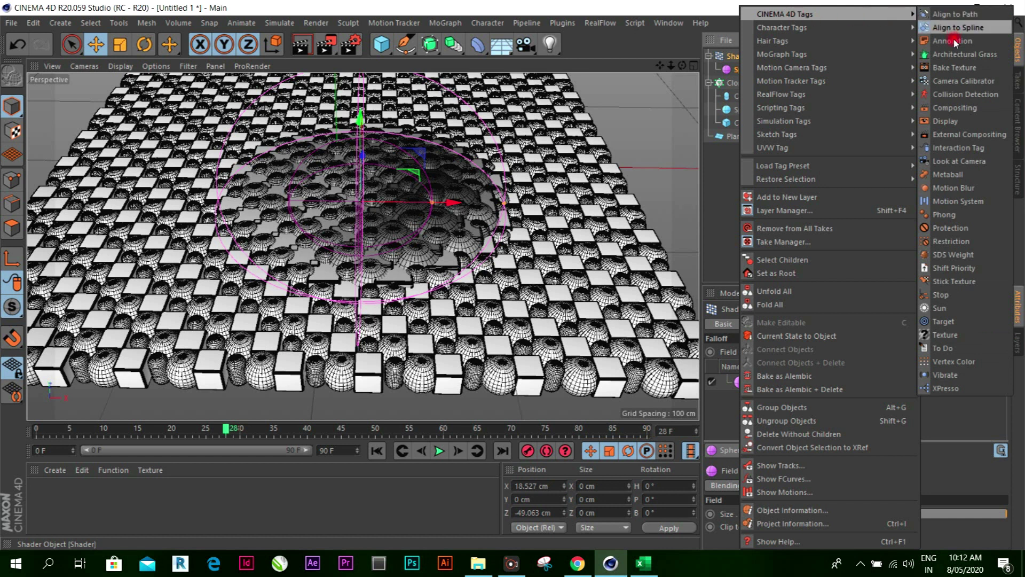
pyautogui.click(966, 374)
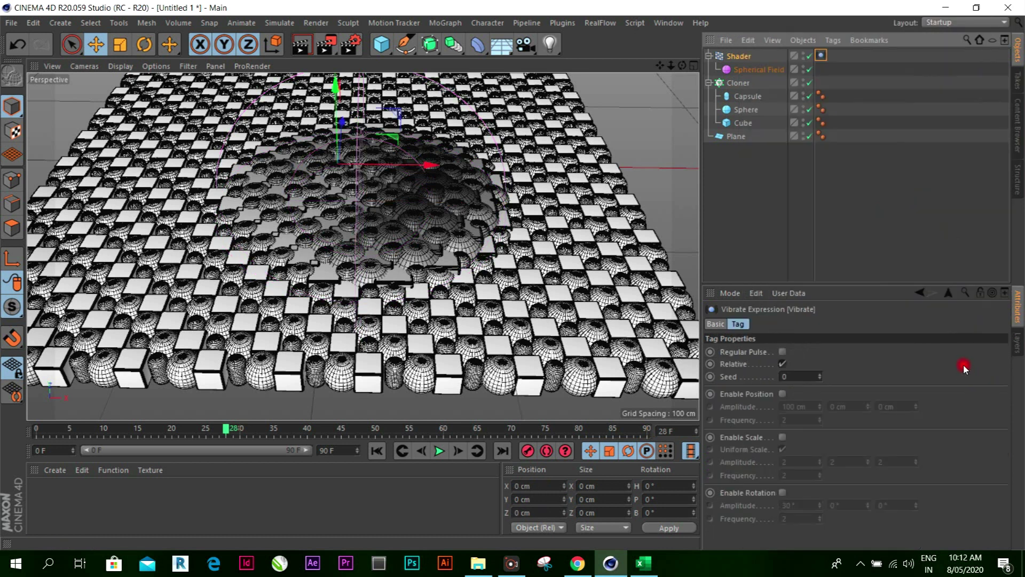
pyautogui.click(785, 394)
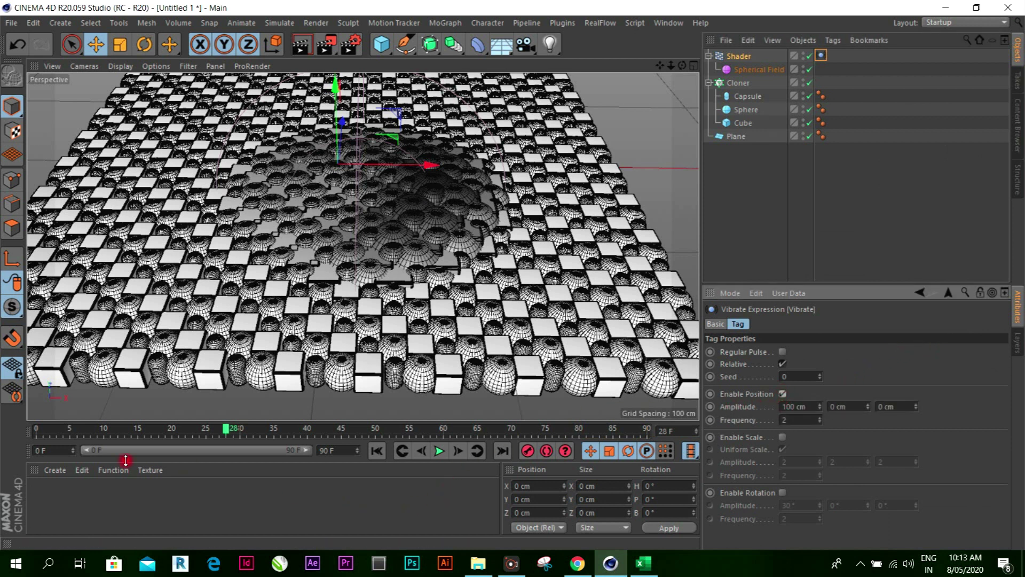
pyautogui.click(809, 405)
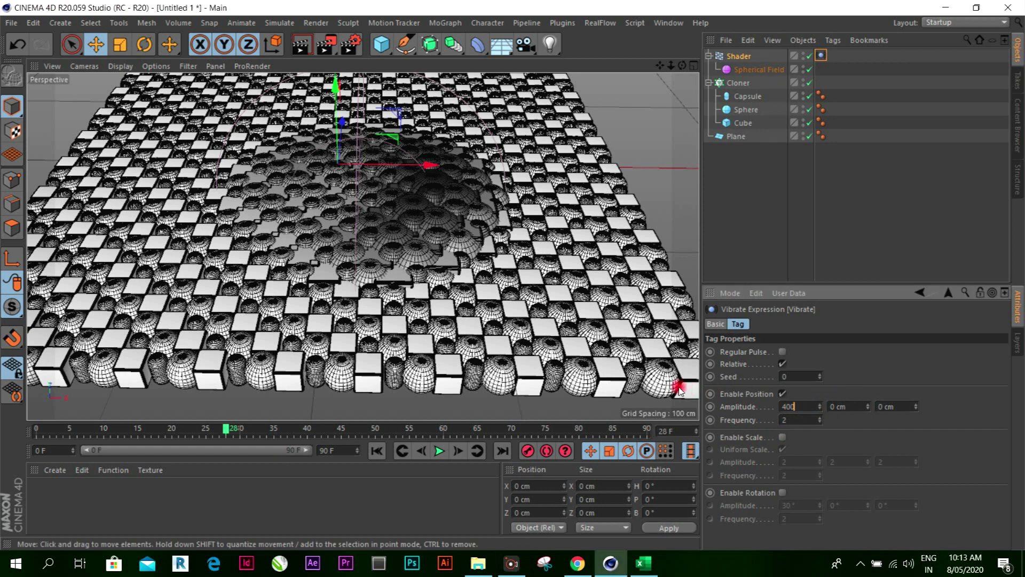
pyautogui.press('Return')
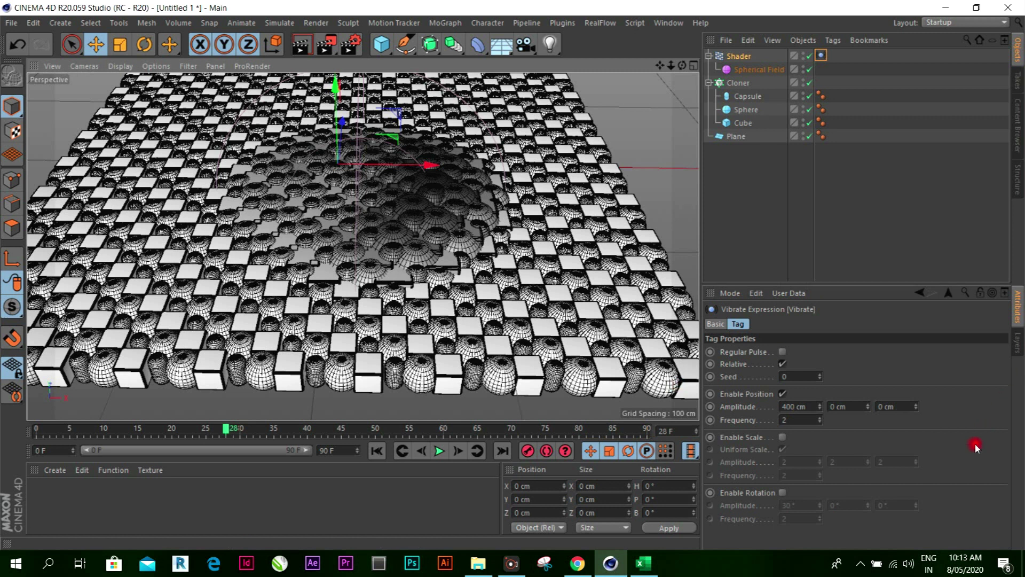
pyautogui.click(901, 403)
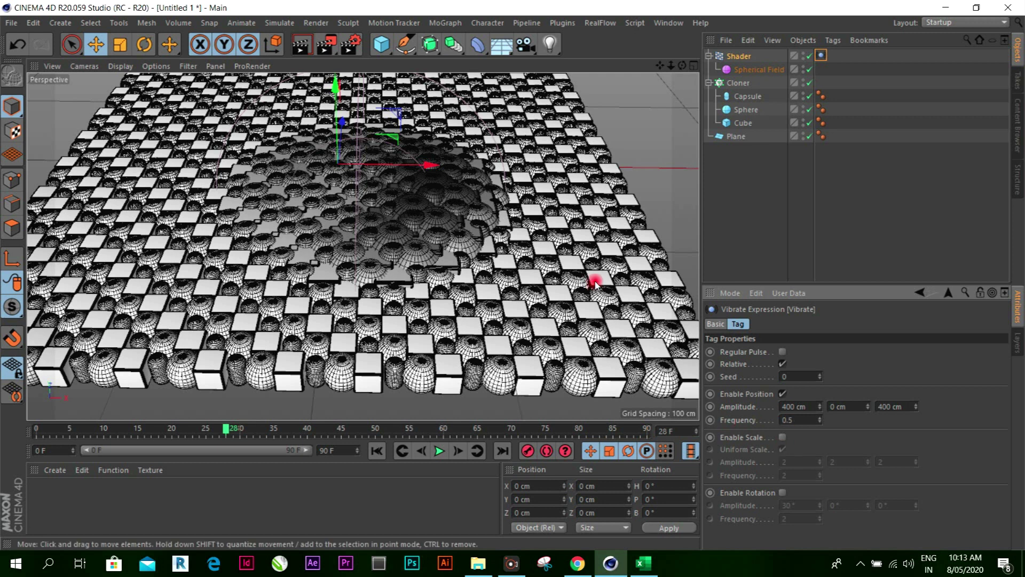
# Preview the vibrating effector animation from frame 0, then stop and view the grid from above
pyautogui.scroll(-5, 595, 279)
pyautogui.scroll(4, 530, 130)
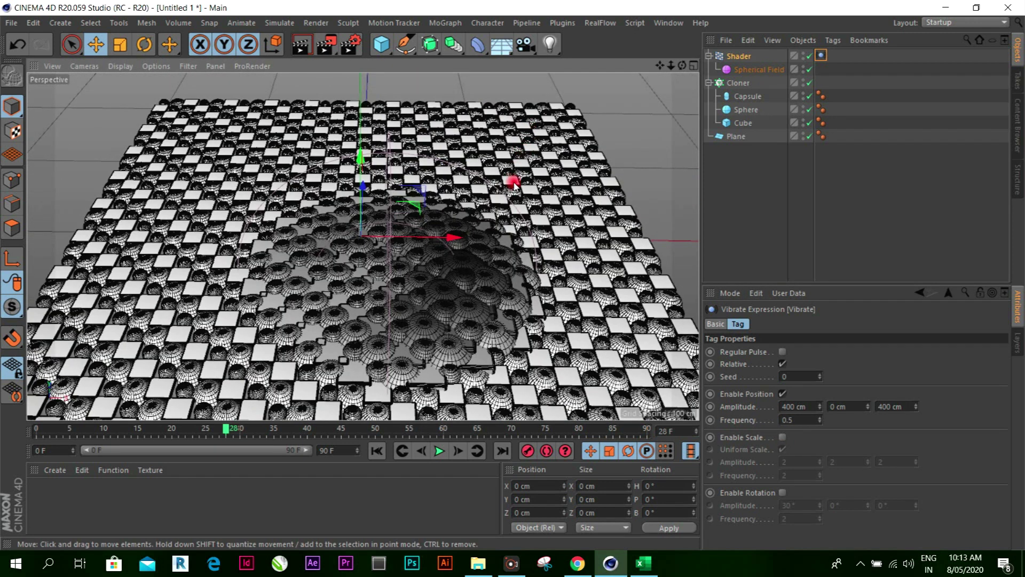
pyautogui.click(378, 450)
pyautogui.click(434, 450)
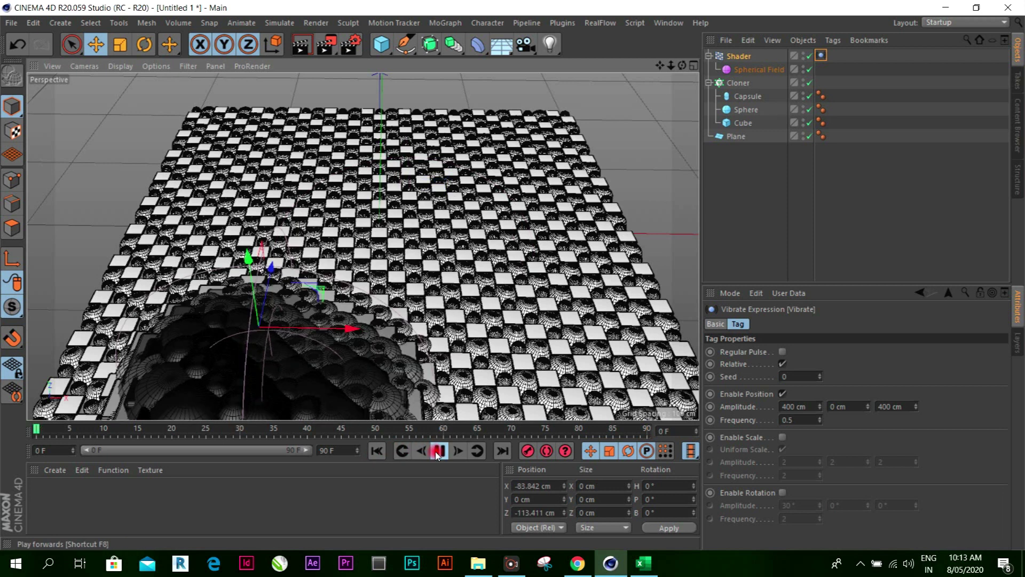
pyautogui.scroll(-2, 482, 247)
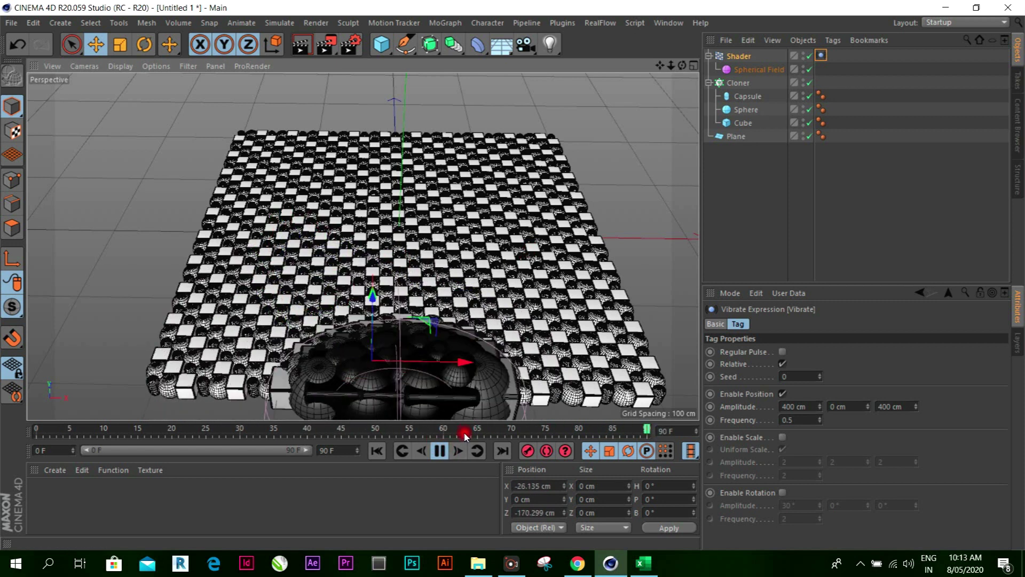
pyautogui.click(443, 451)
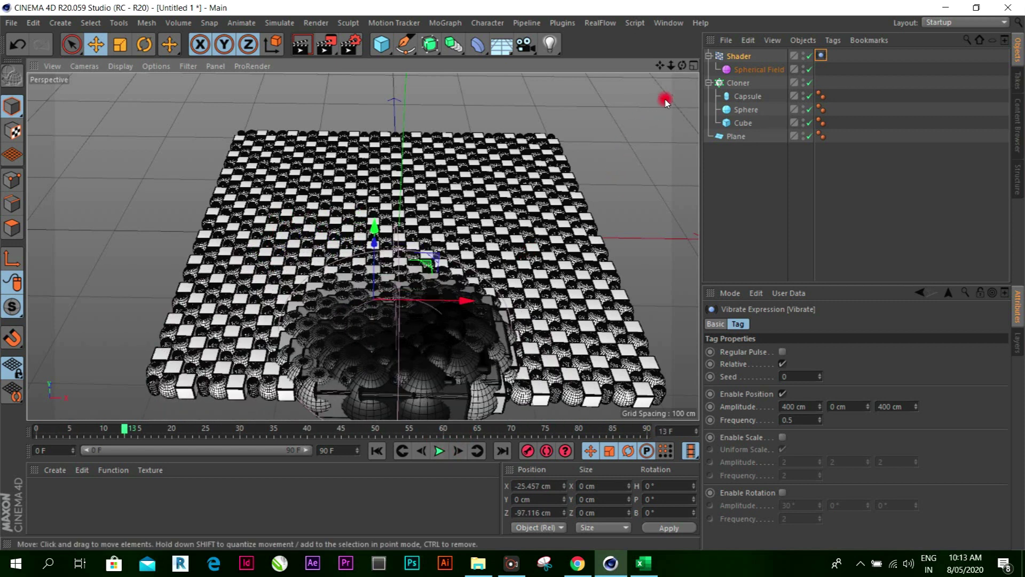
pyautogui.moveTo(683, 65); pyautogui.dragTo(611, 137)
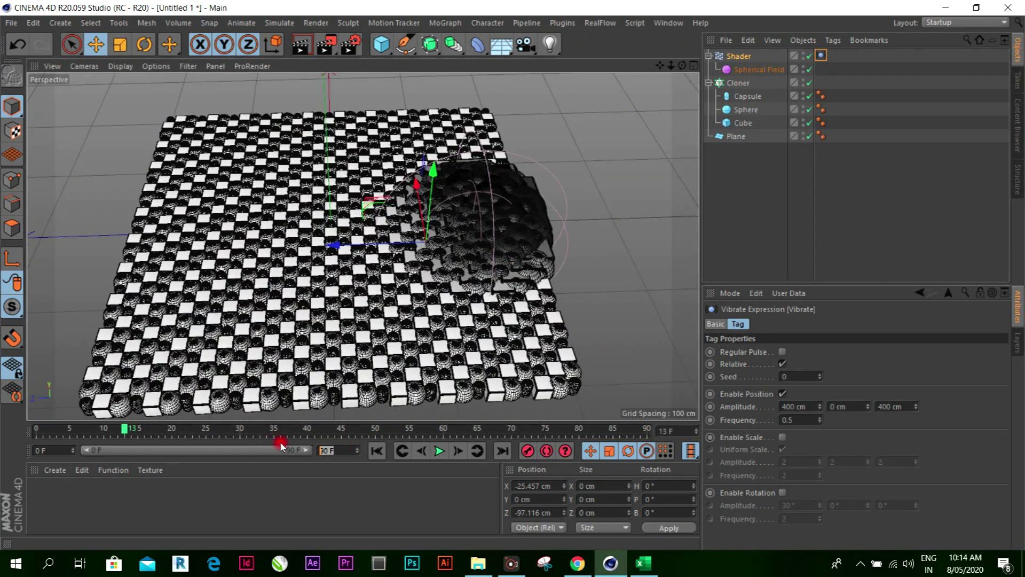
pyautogui.write('50')
# Extend the animation and preview range to 500 frames, then play it back and pause at frame 122
pyautogui.press('Return')
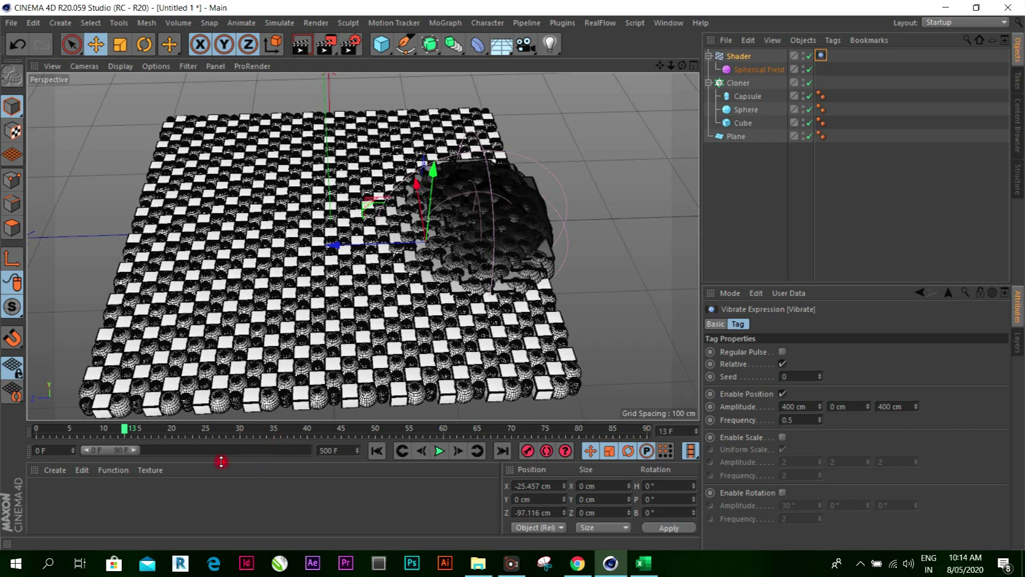
pyautogui.moveTo(137, 451); pyautogui.dragTo(310, 450)
pyautogui.click(438, 451)
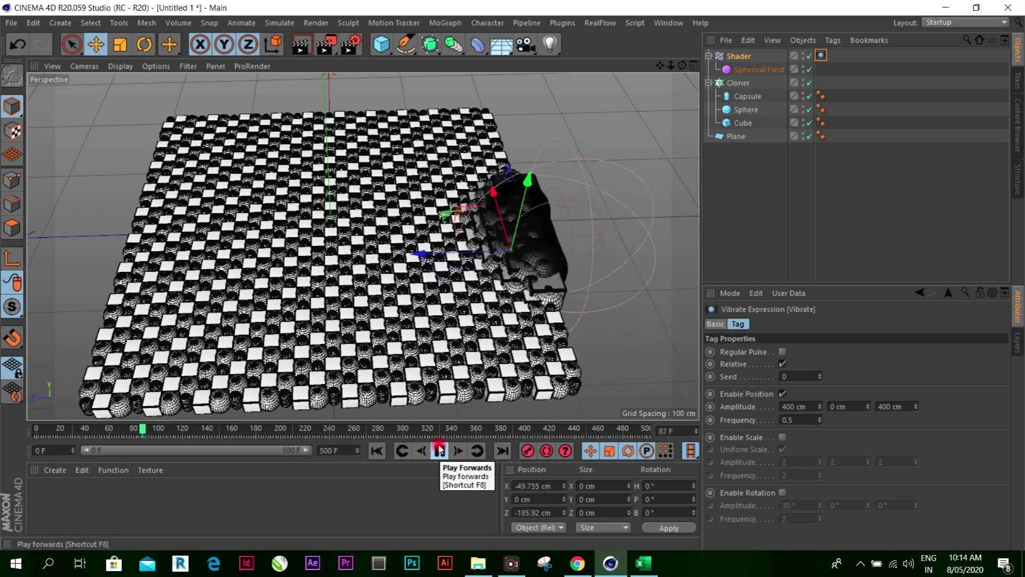
pyautogui.click(439, 450)
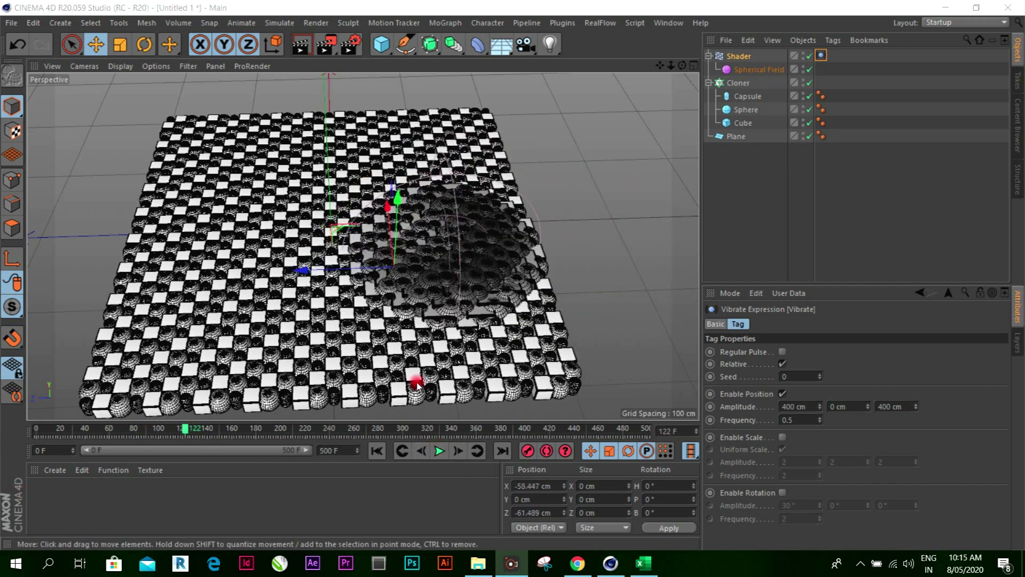
# Add a Rigid Body tag to the Cloner with Force Follow Position 5
pyautogui.click(745, 85)
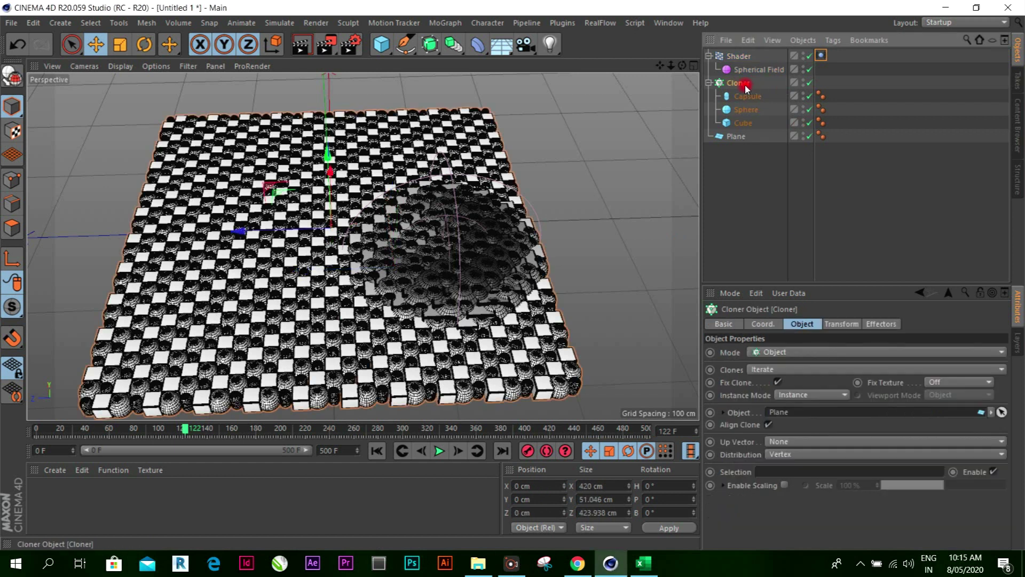
pyautogui.rightClick(745, 84)
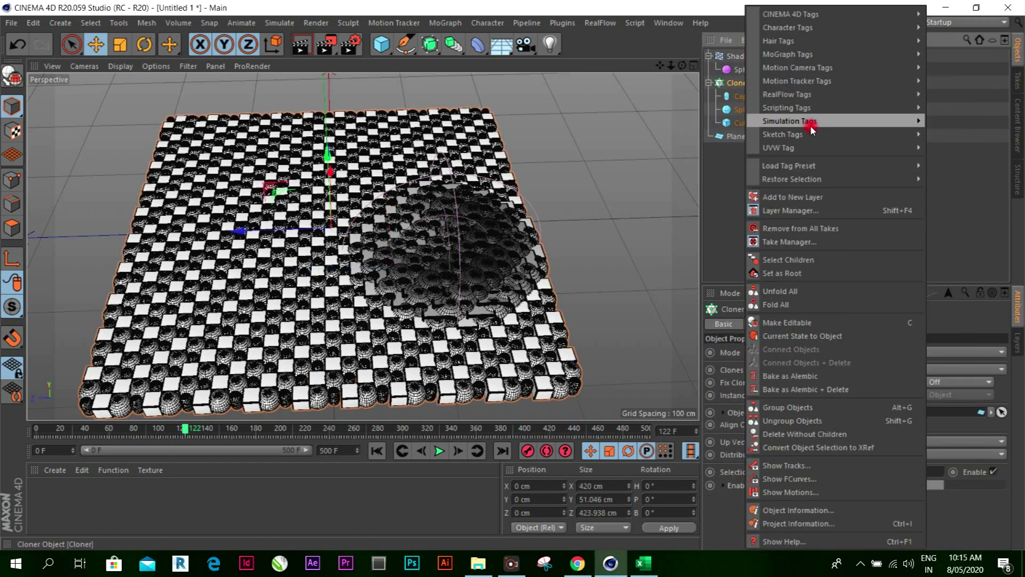
pyautogui.moveTo(790, 120)
pyautogui.click(969, 121)
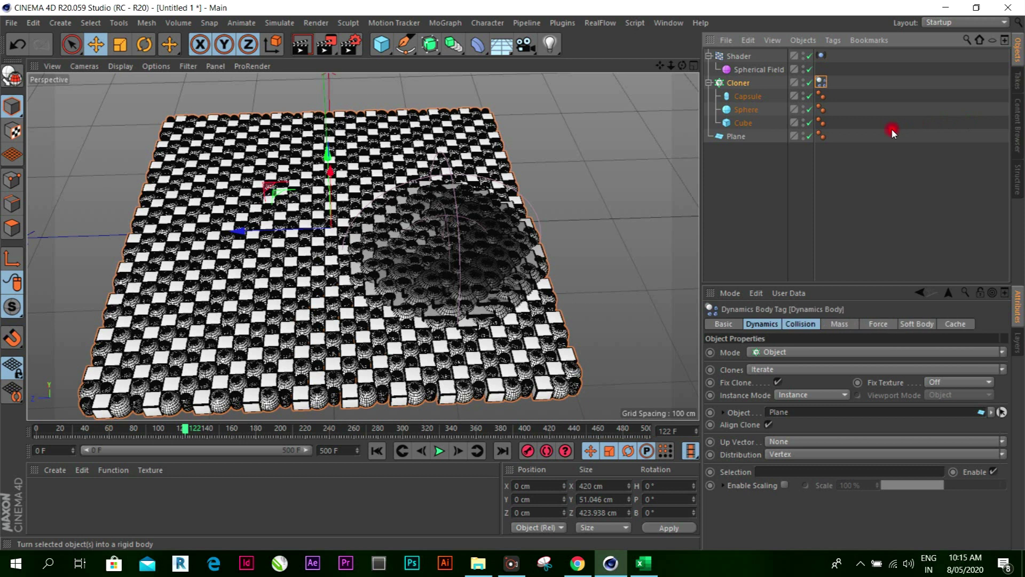
pyautogui.click(888, 324)
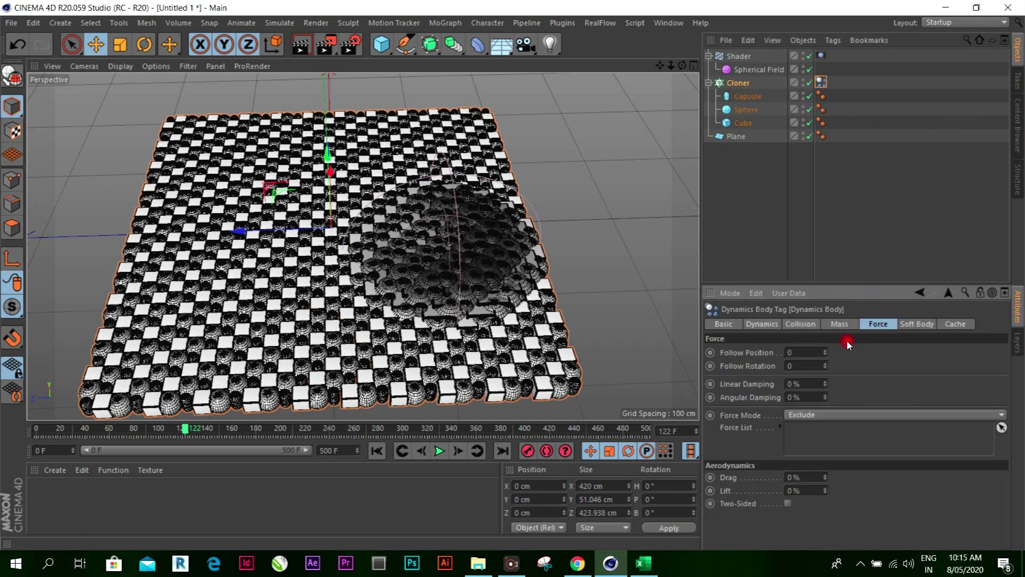
pyautogui.click(805, 352)
pyautogui.write('5')
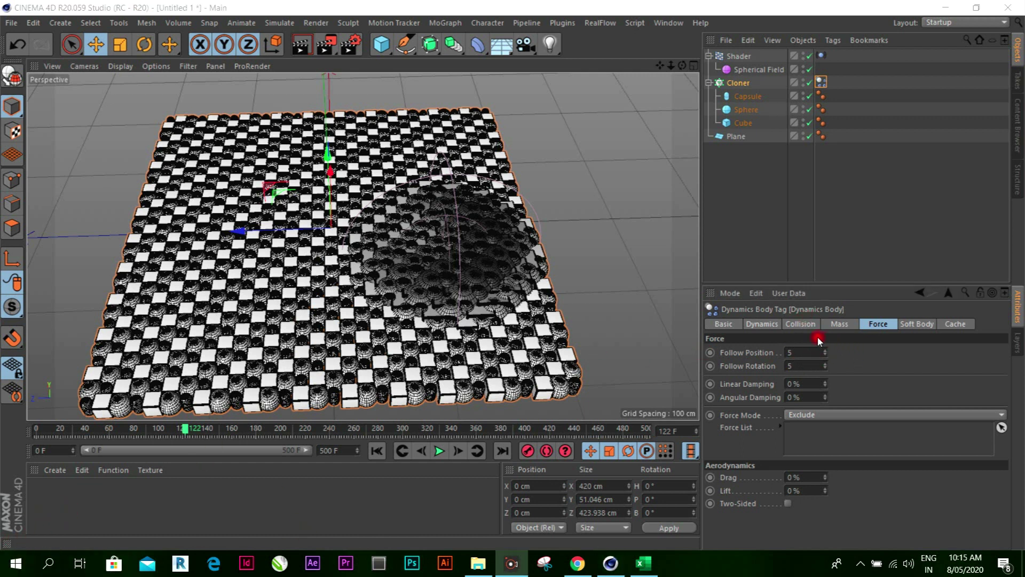
# Apply collisions to children with Individual Elements All and 30% bounce, then replay from frame 0
pyautogui.click(763, 324)
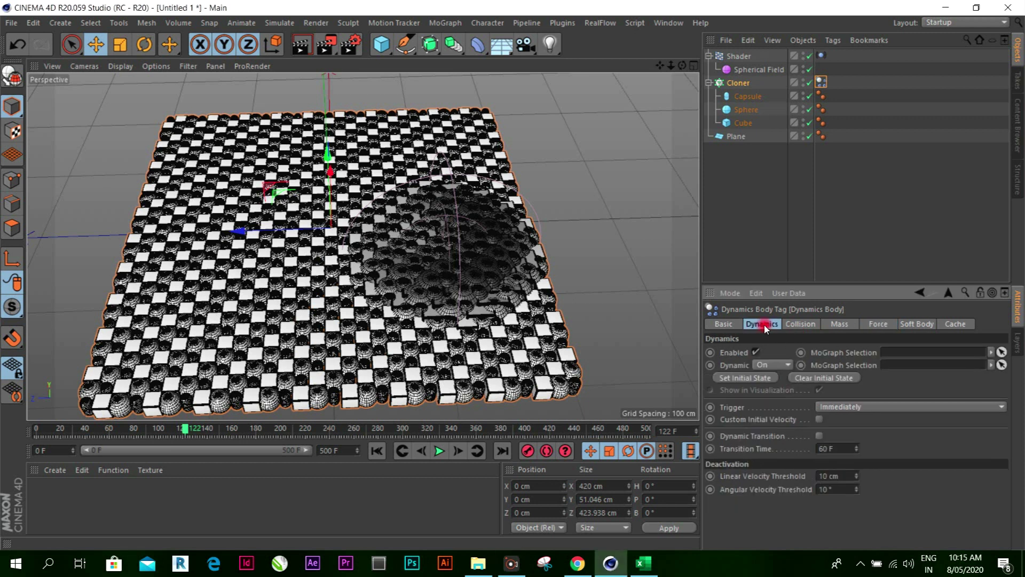
pyautogui.click(802, 326)
pyautogui.click(825, 352)
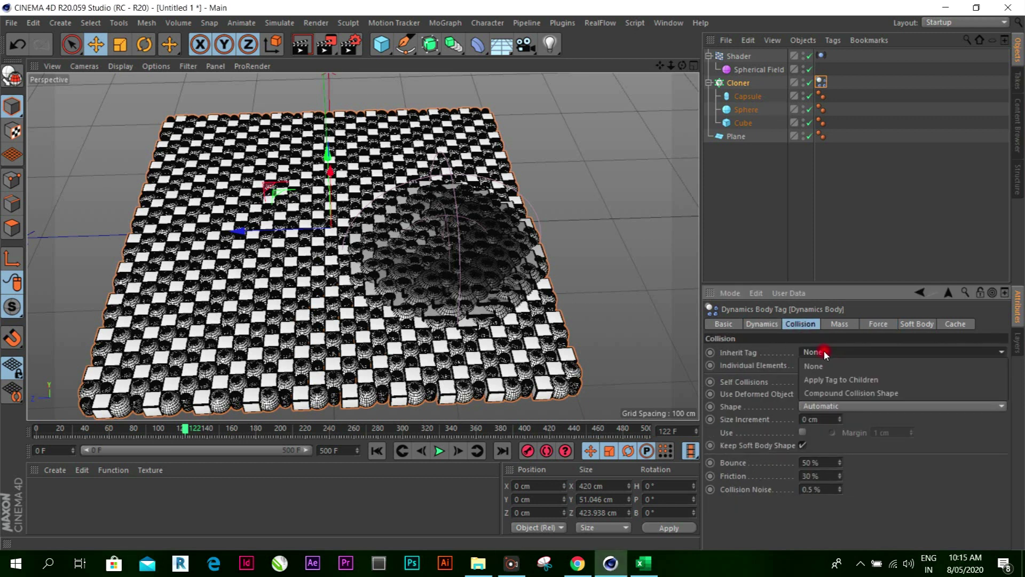
pyautogui.click(844, 380)
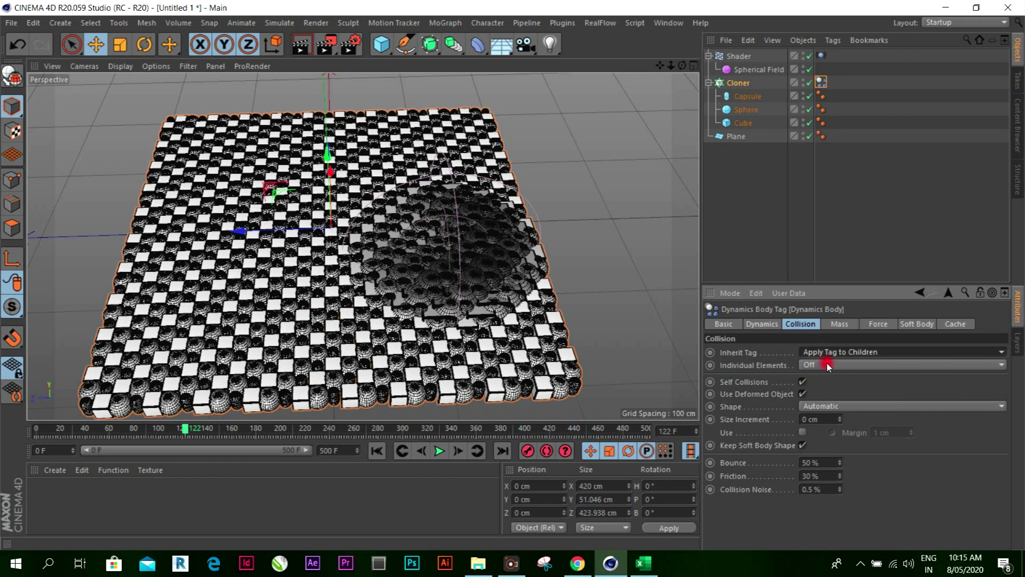
pyautogui.click(828, 365)
pyautogui.click(820, 413)
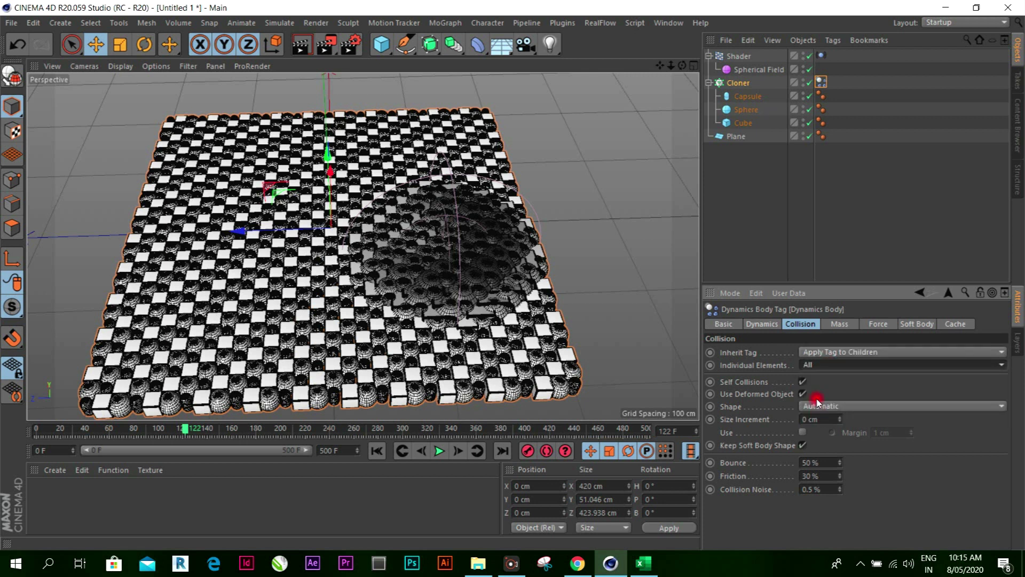
pyautogui.click(826, 466)
pyautogui.write('30')
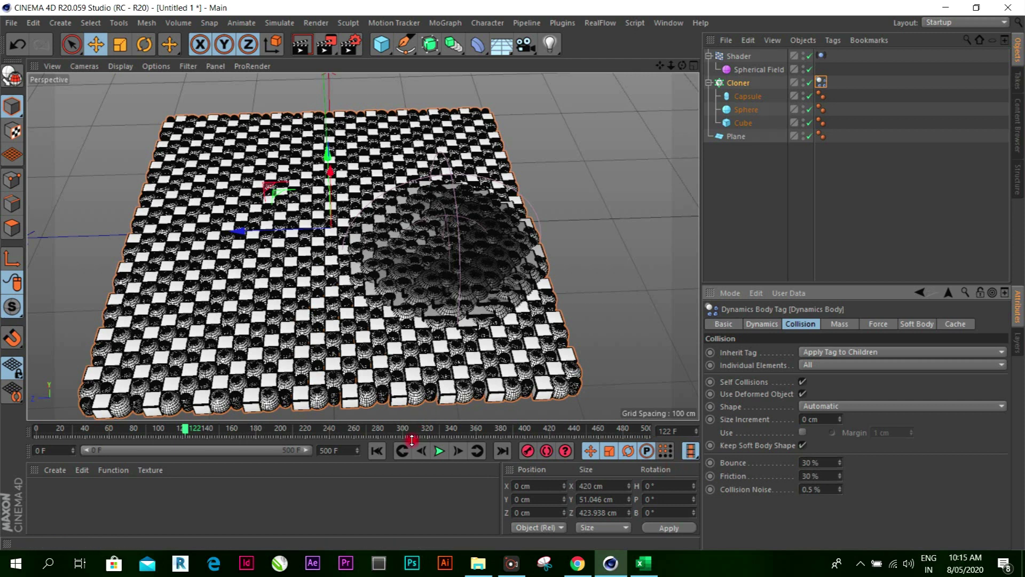
pyautogui.click(377, 451)
pyautogui.click(440, 451)
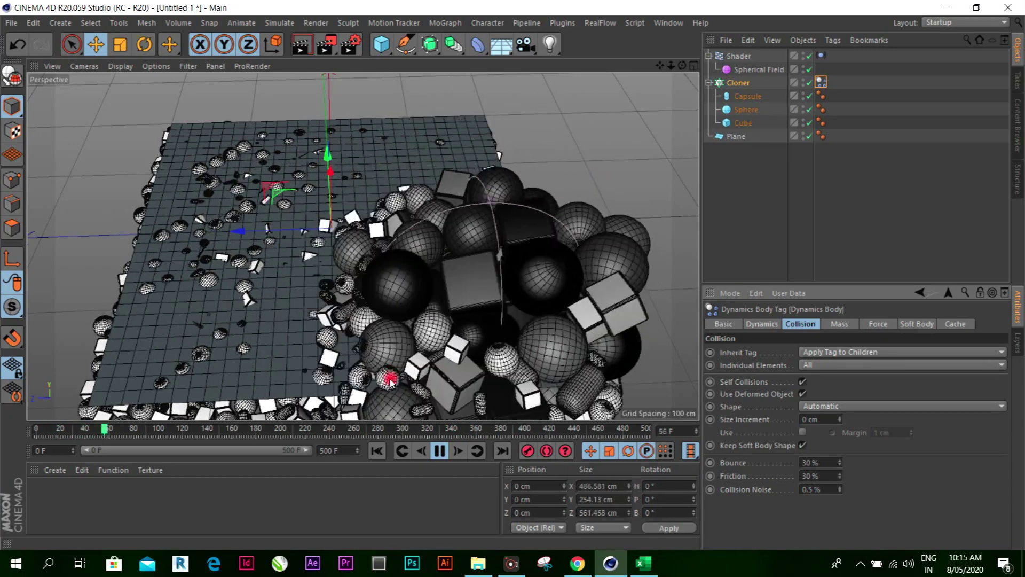
# Run the simulation to frame 111 and hide the Plane in the viewport to reveal the clones
pyautogui.click(439, 450)
pyautogui.moveTo(672, 66); pyautogui.dragTo(687, 107)
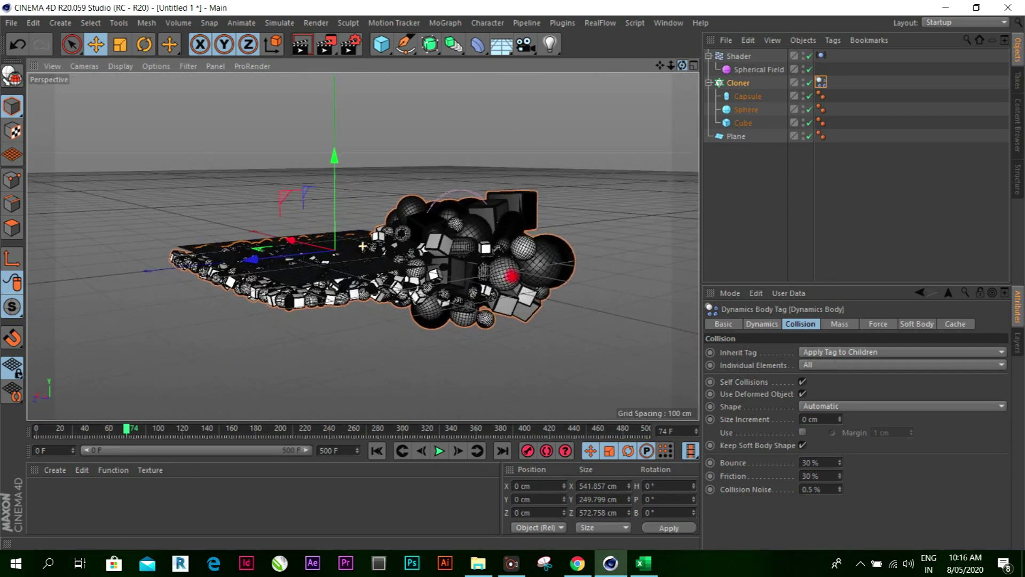
pyautogui.moveTo(688, 107); pyautogui.dragTo(662, 146)
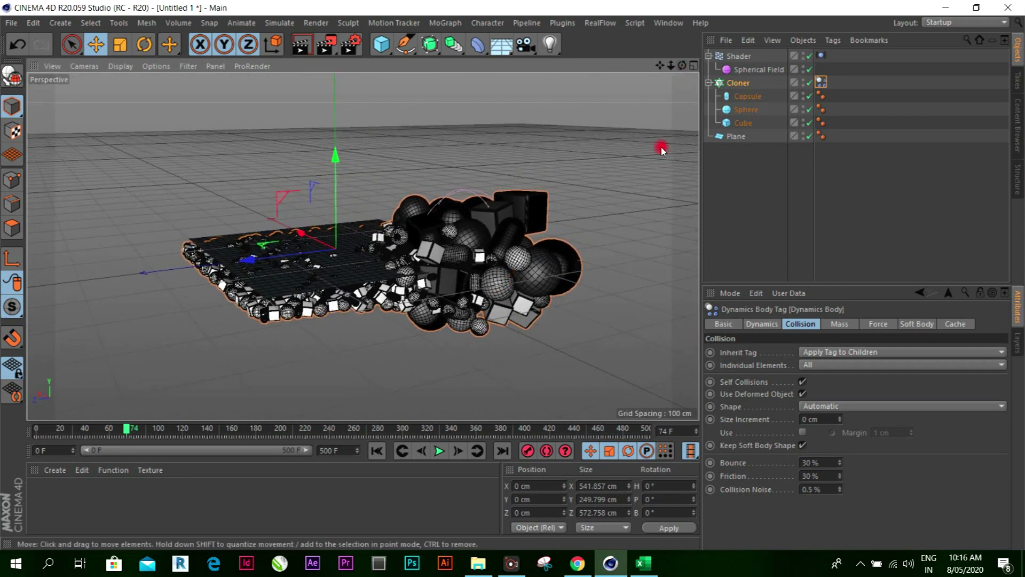
pyautogui.click(438, 451)
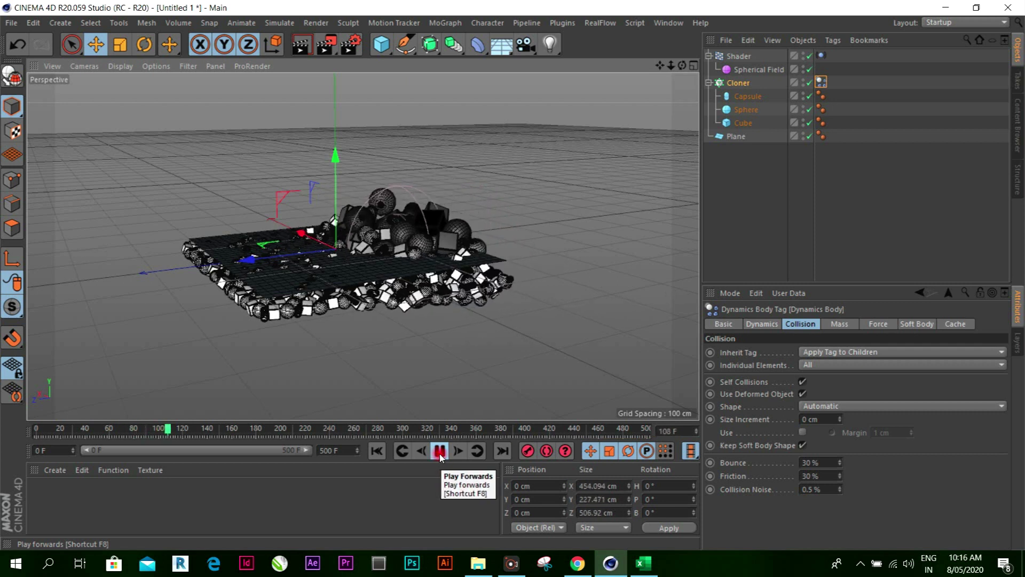
pyautogui.click(440, 451)
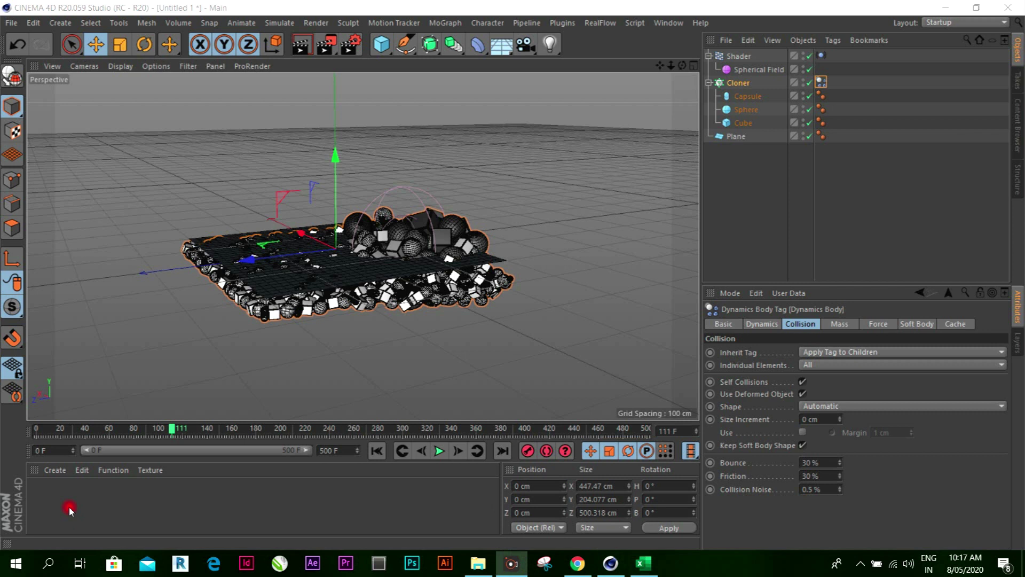
pyautogui.moveTo(682, 65); pyautogui.dragTo(597, 150)
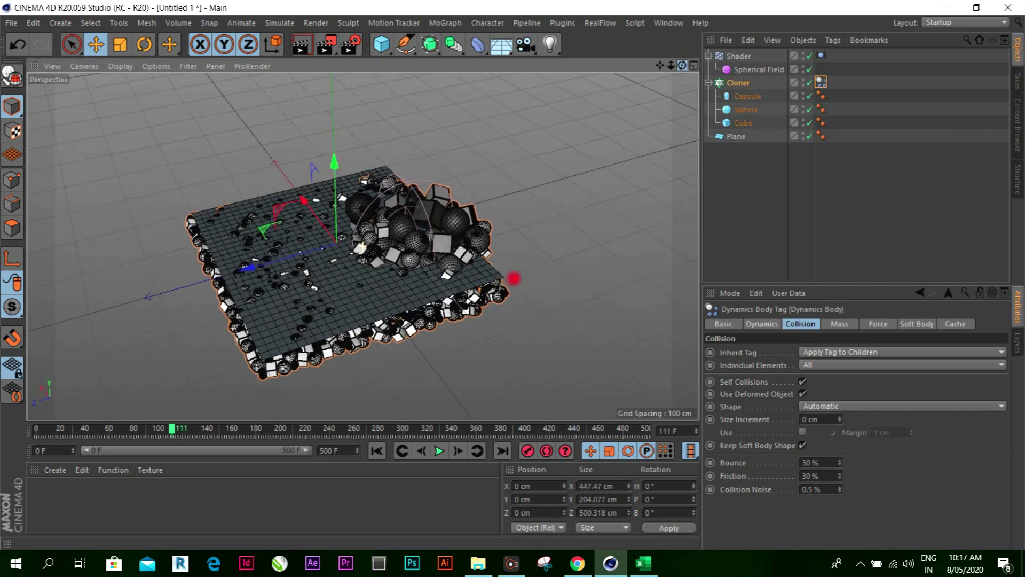
pyautogui.scroll(3, 270, 350)
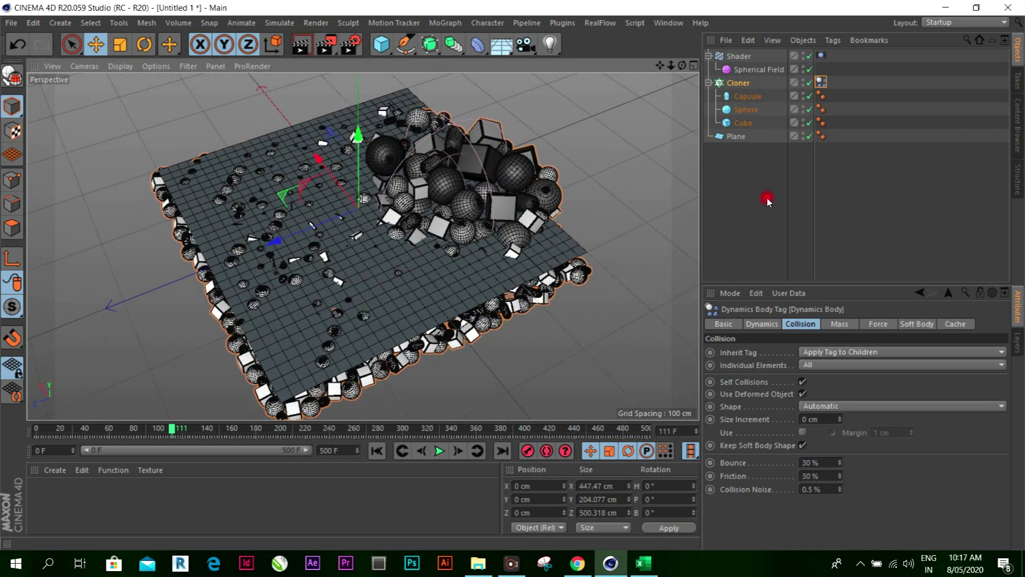
pyautogui.click(804, 134)
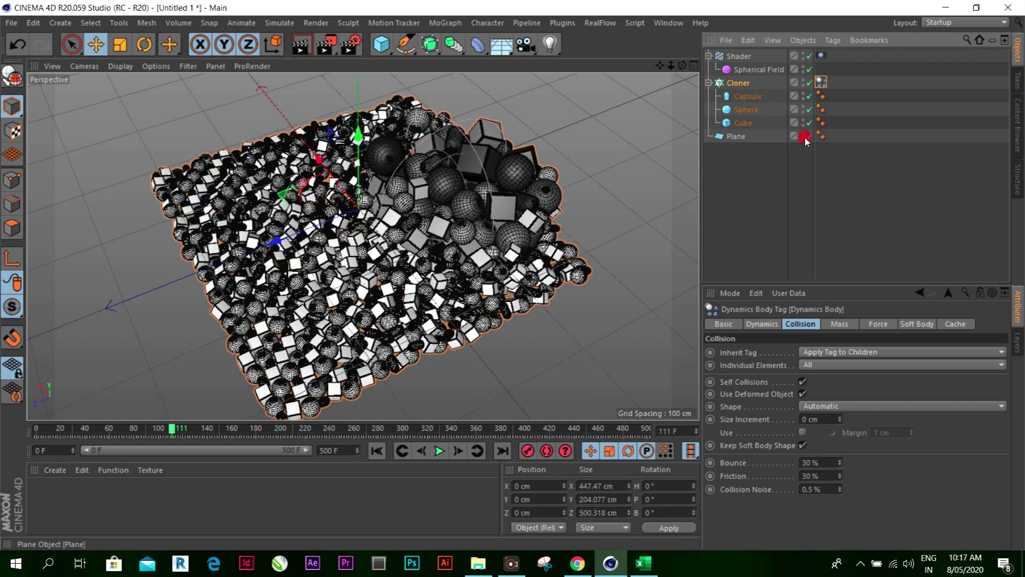
# Show the Project Dynamics settings with gravity at 0 cm and replay the simulation from frame 0
pyautogui.click(771, 461)
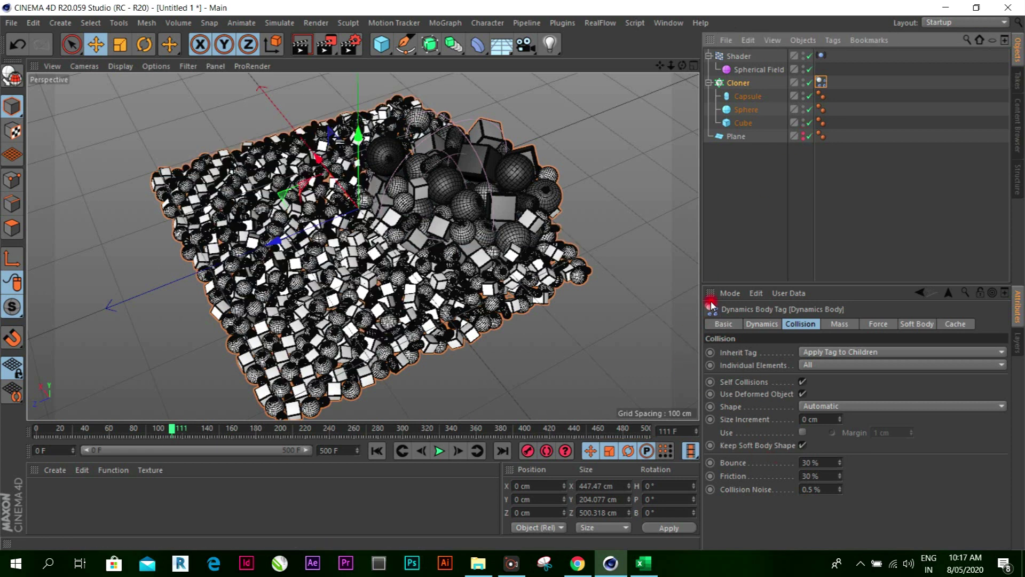
pyautogui.click(729, 292)
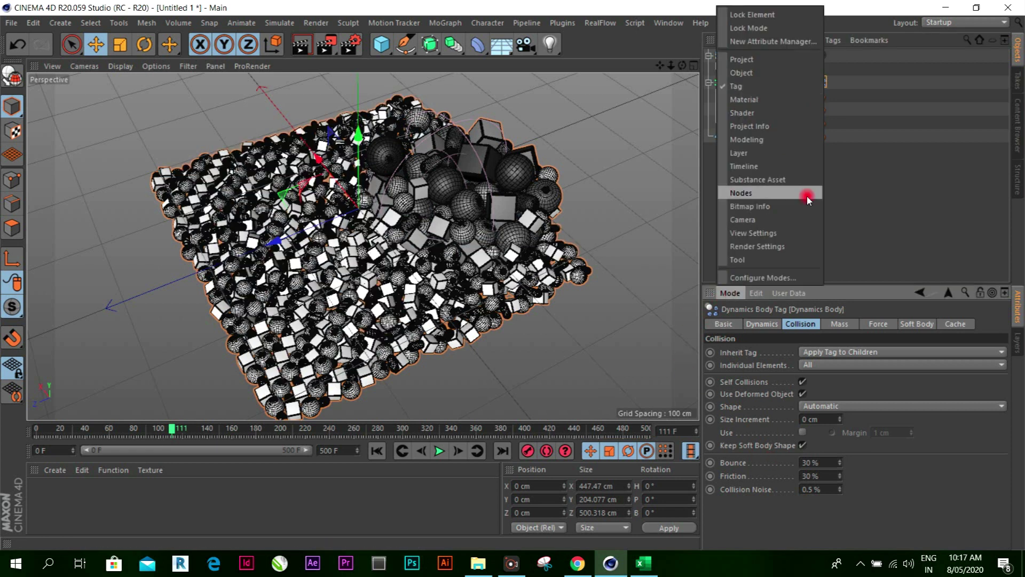
pyautogui.click(764, 60)
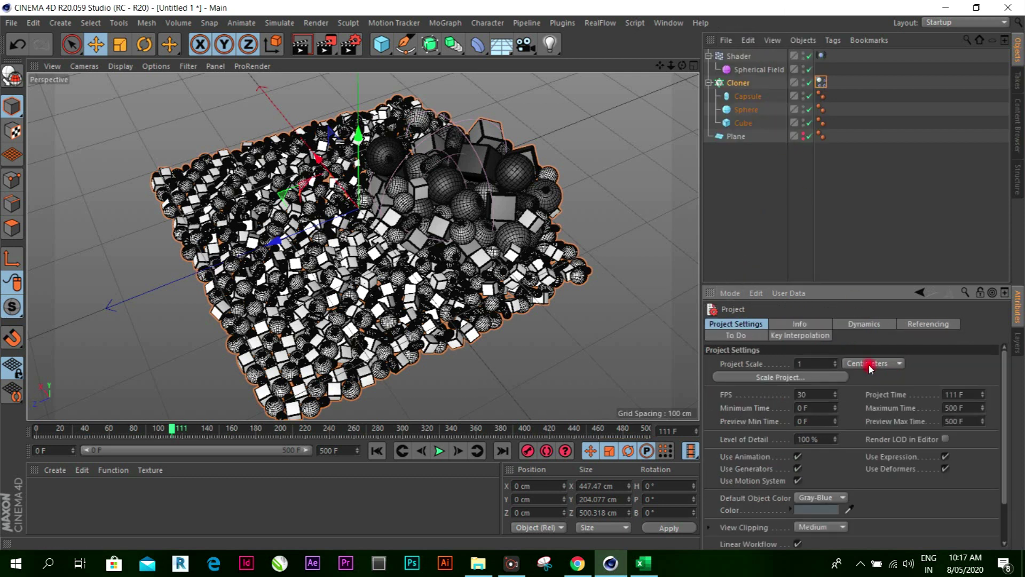
pyautogui.click(863, 326)
pyautogui.click(817, 324)
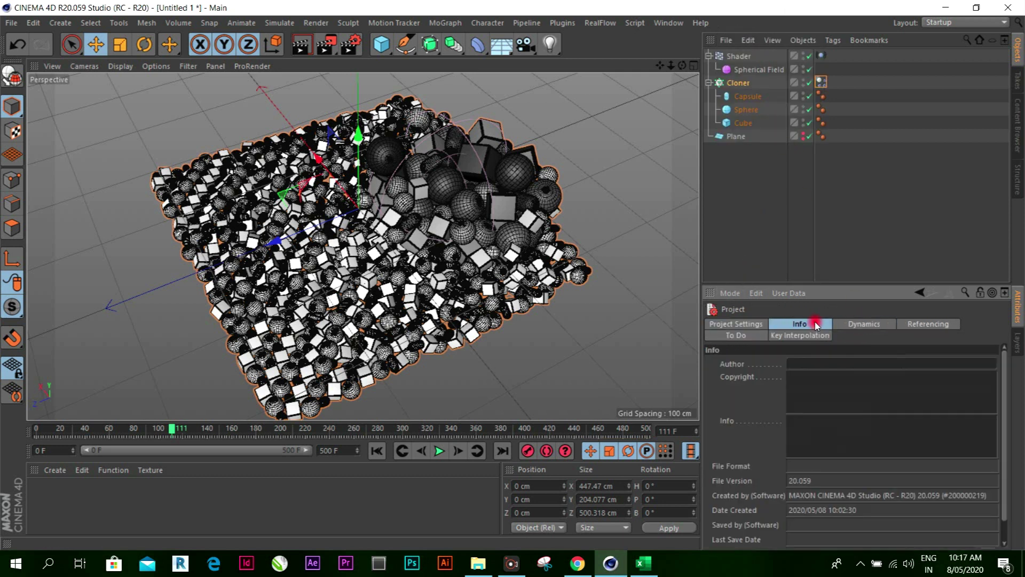
pyautogui.click(756, 326)
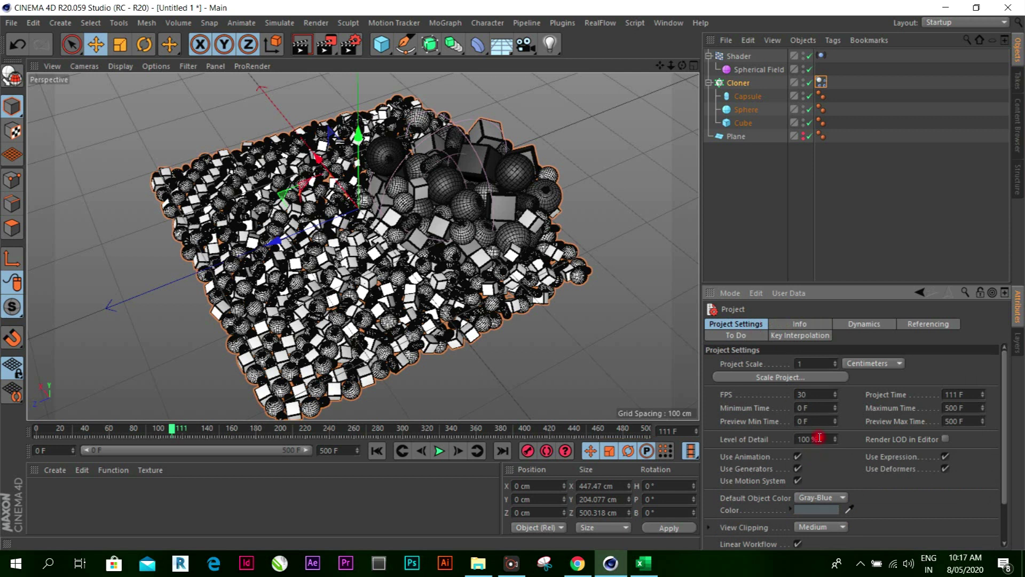
pyautogui.click(912, 323)
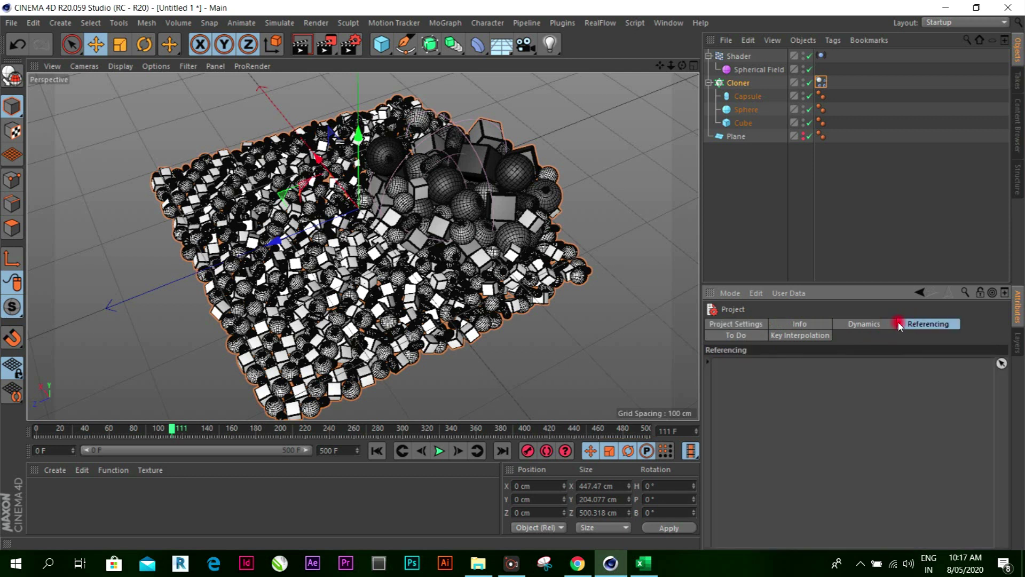
pyautogui.click(874, 324)
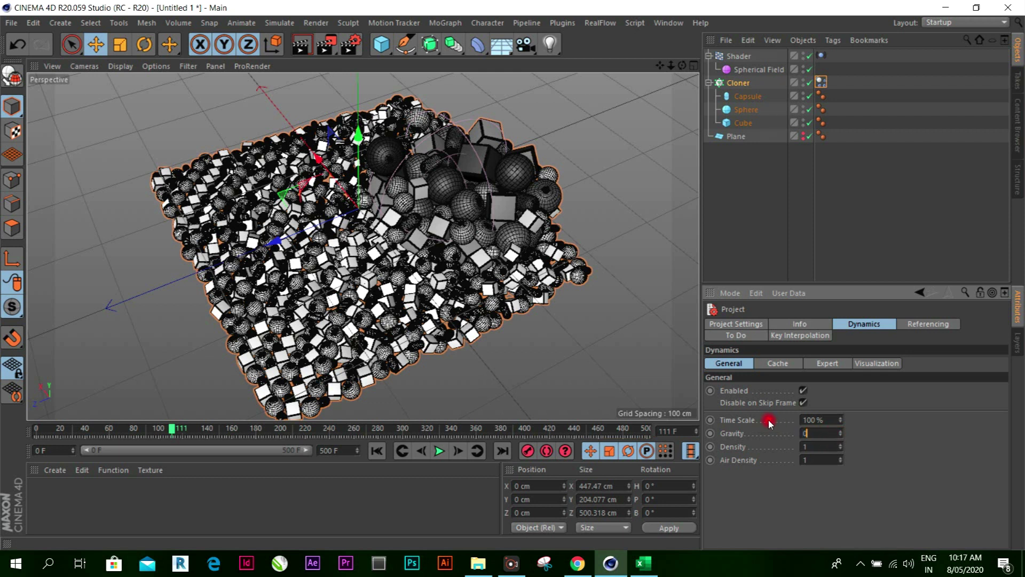
pyautogui.click(377, 451)
pyautogui.click(439, 451)
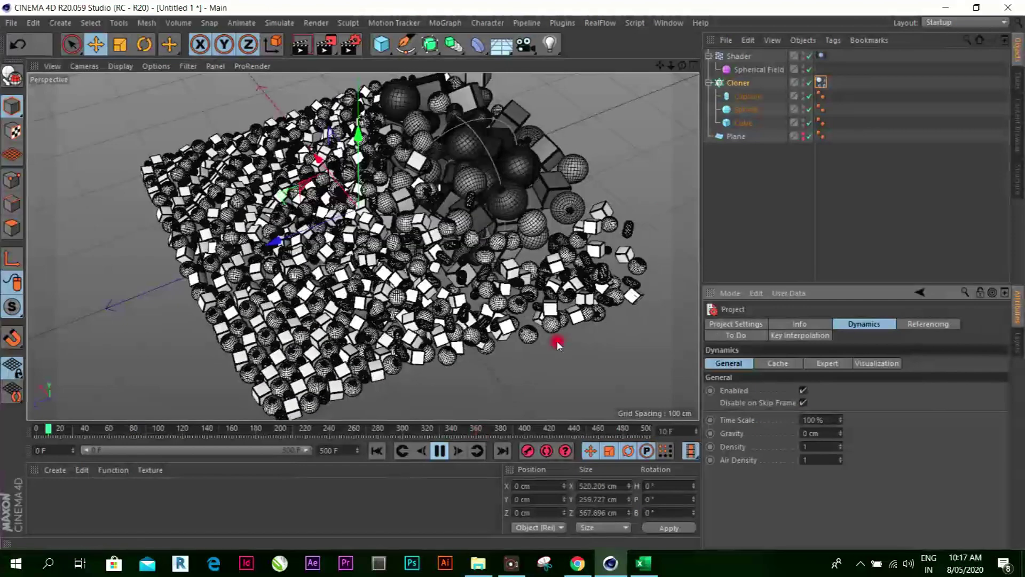
# Orbit around the falling clone pile and pause the simulation at frame 149
pyautogui.moveTo(677, 68); pyautogui.dragTo(406, 229)
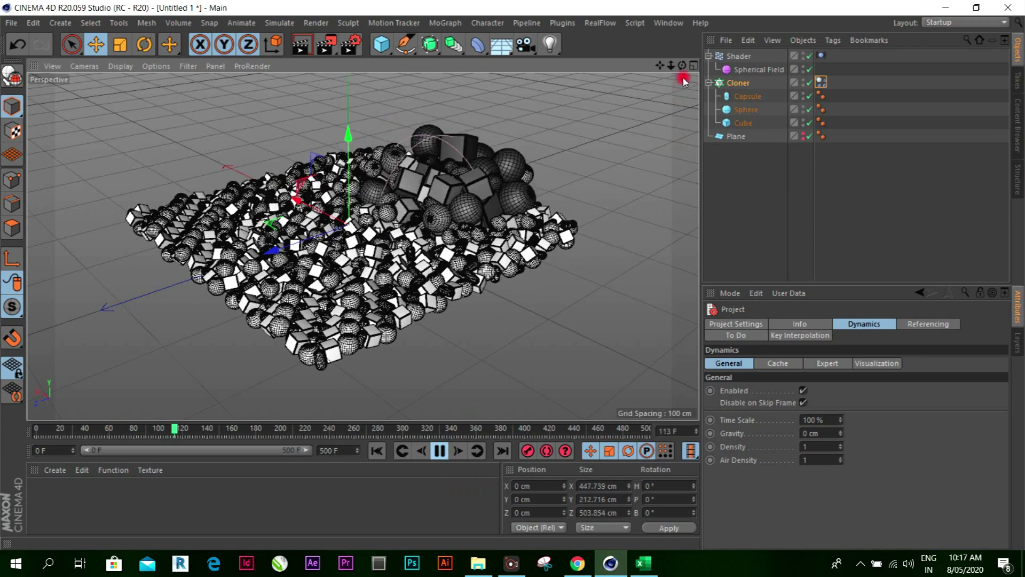
pyautogui.moveTo(683, 66); pyautogui.dragTo(501, 281)
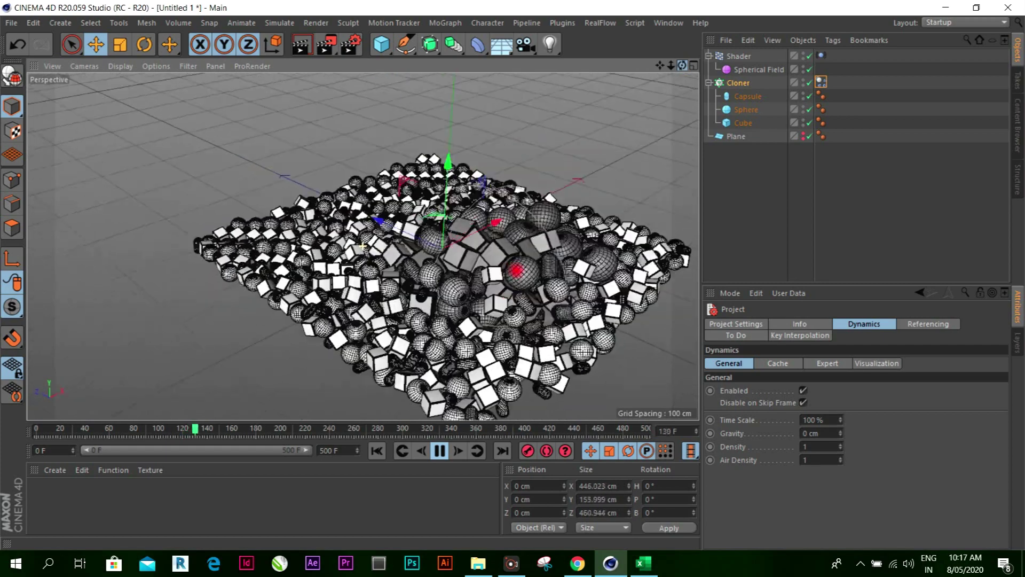
pyautogui.scroll(5, 501, 281)
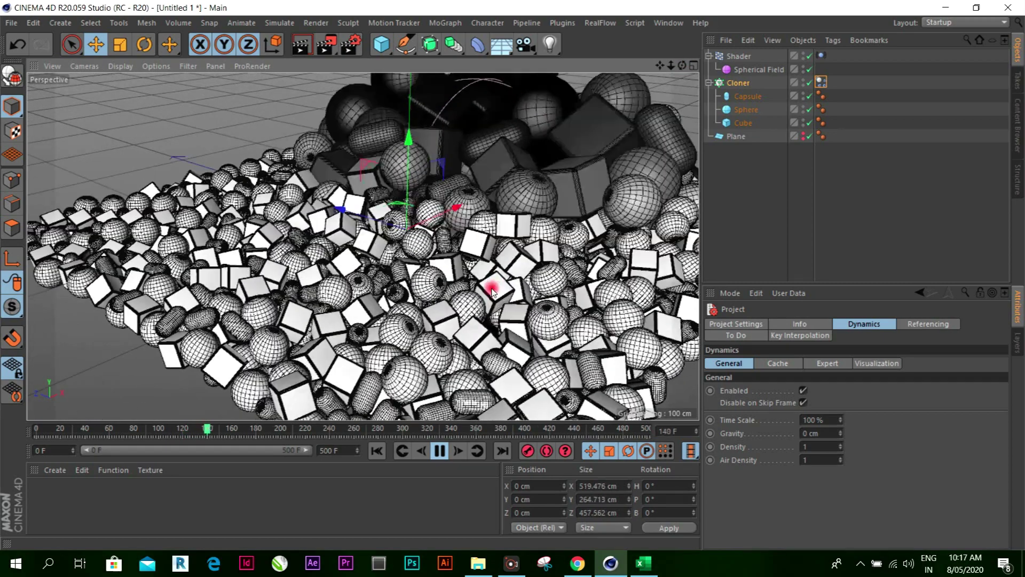
pyautogui.click(439, 453)
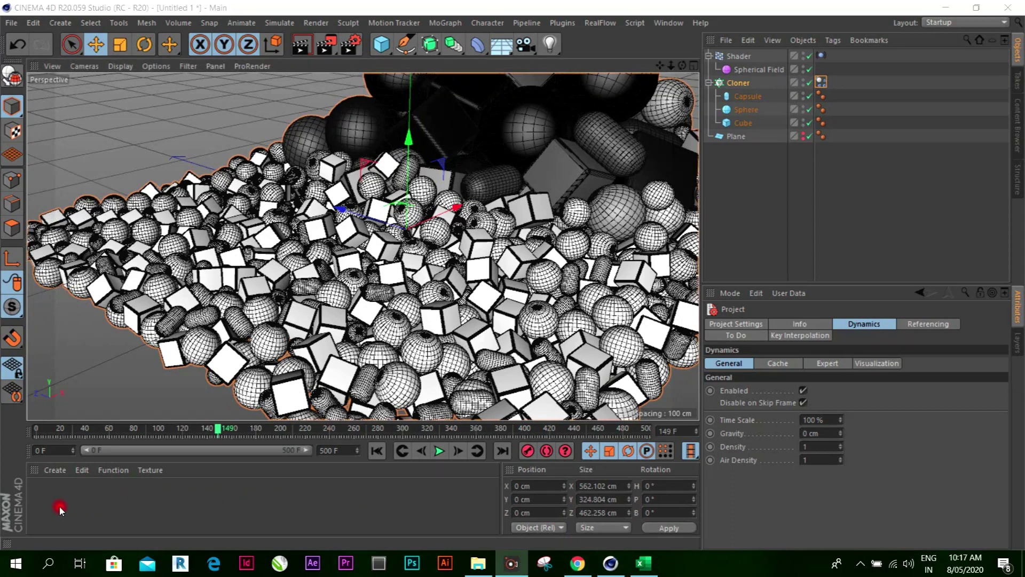
pyautogui.scroll(-5, 373, 191)
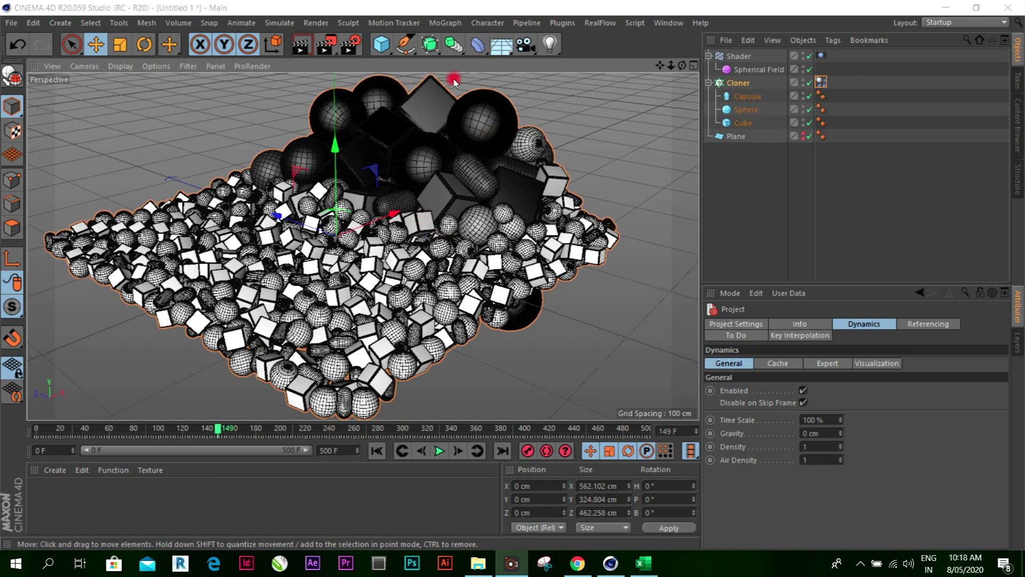
# Add a Floor object and a Background object, and create a new default material
pyautogui.click(511, 58)
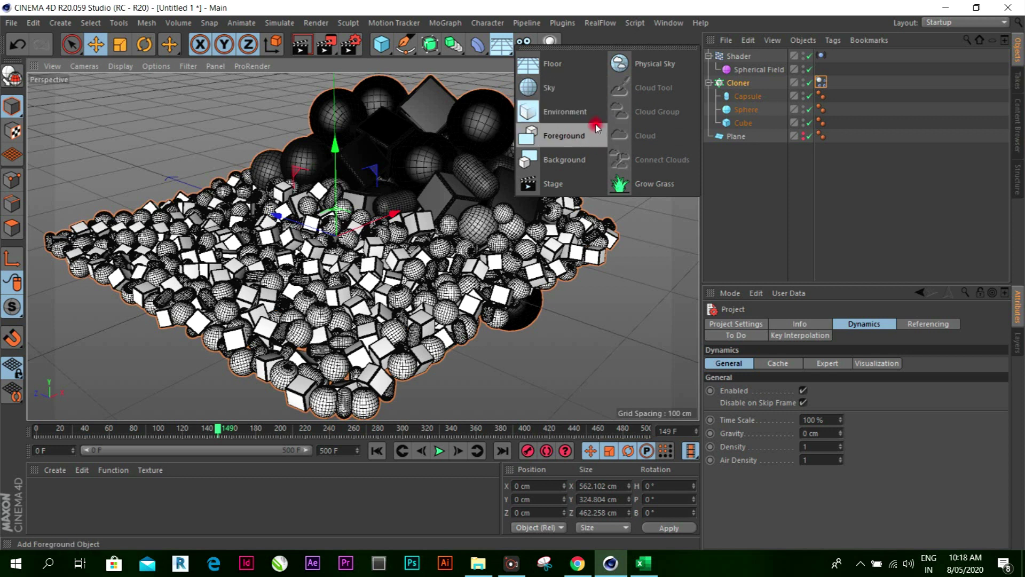
pyautogui.click(581, 79)
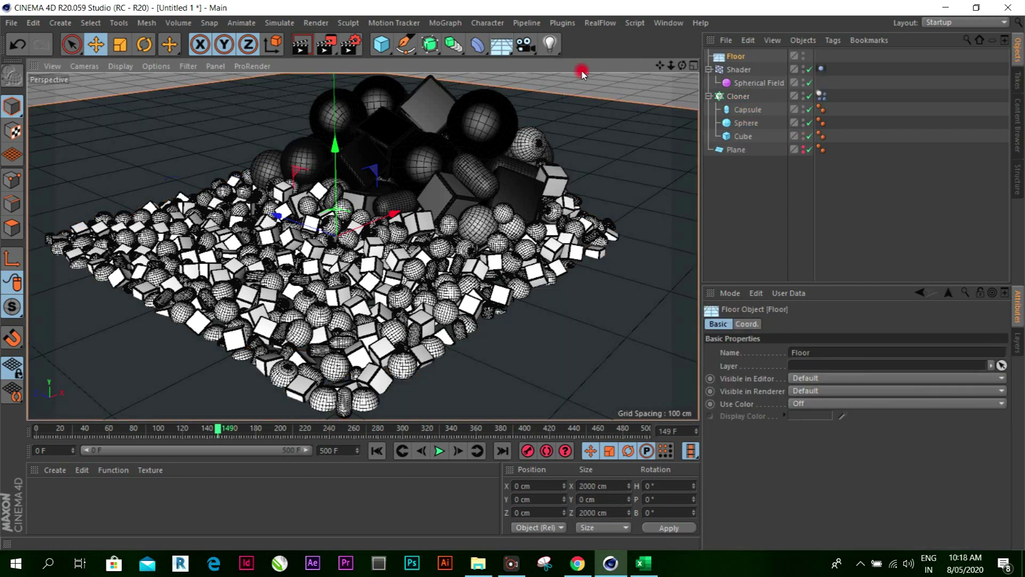
pyautogui.click(506, 49)
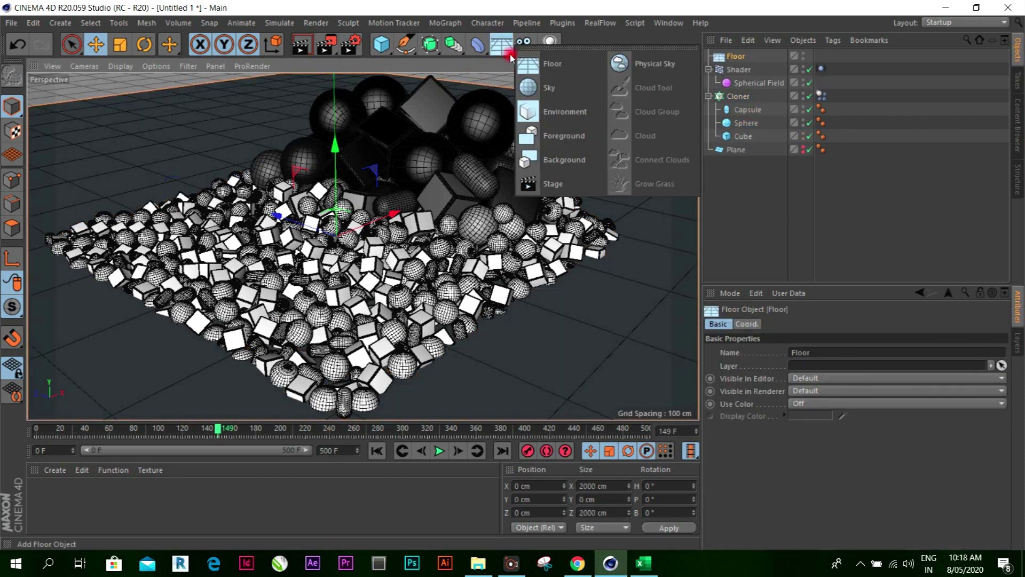
pyautogui.click(591, 160)
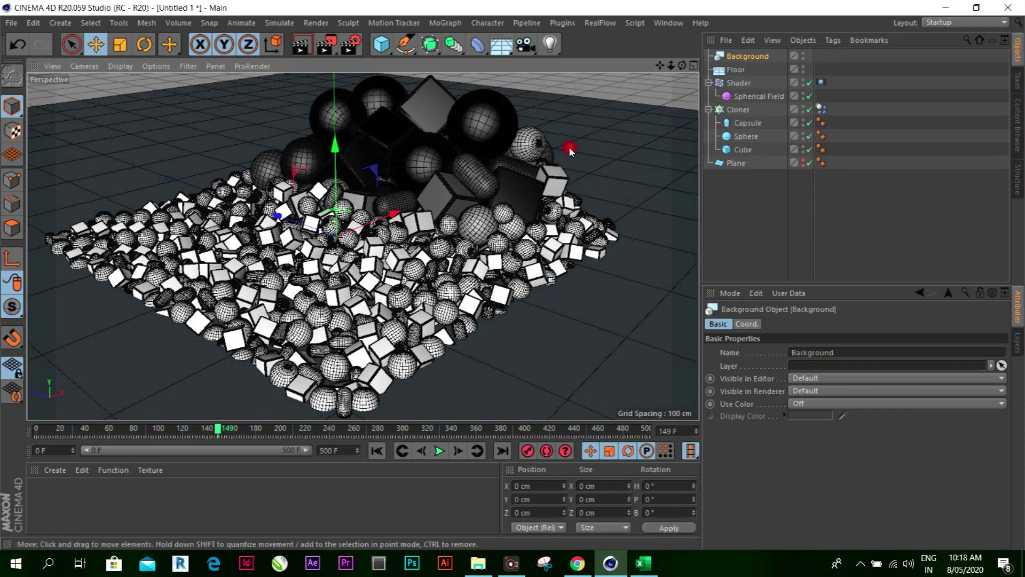
pyautogui.doubleClick(74, 499)
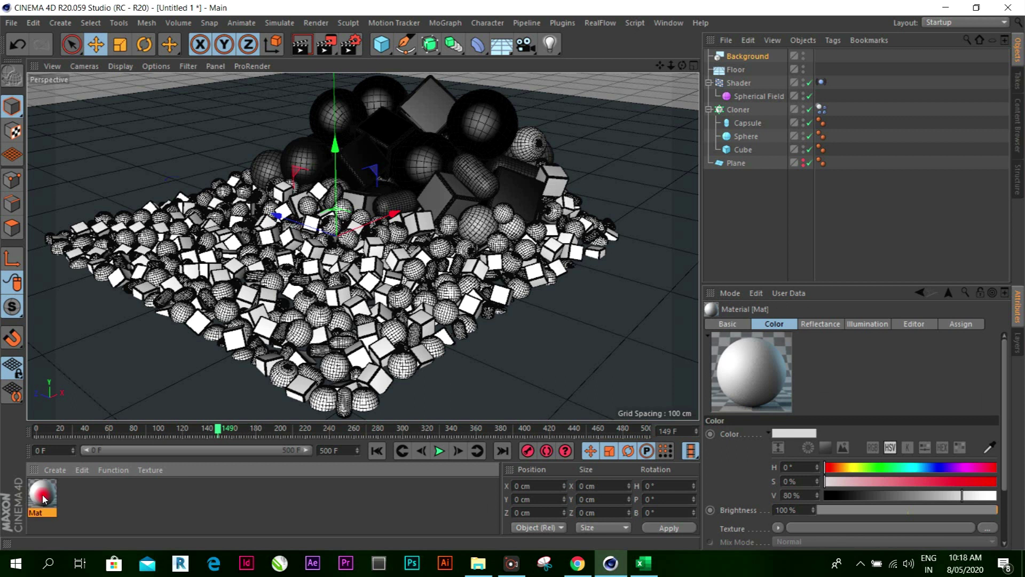
# Disable Reflectance on Mat, lighten its colour to about 89% value, and set Brightness to 66%
pyautogui.doubleClick(44, 499)
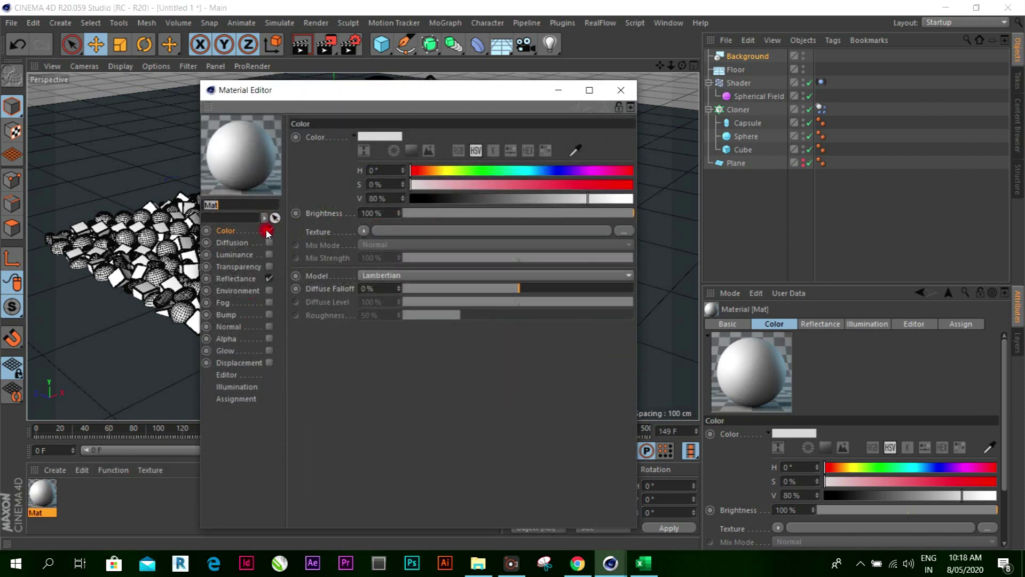
pyautogui.click(269, 278)
pyautogui.click(378, 137)
pyautogui.moveTo(475, 169); pyautogui.dragTo(491, 169)
pyautogui.click(356, 187)
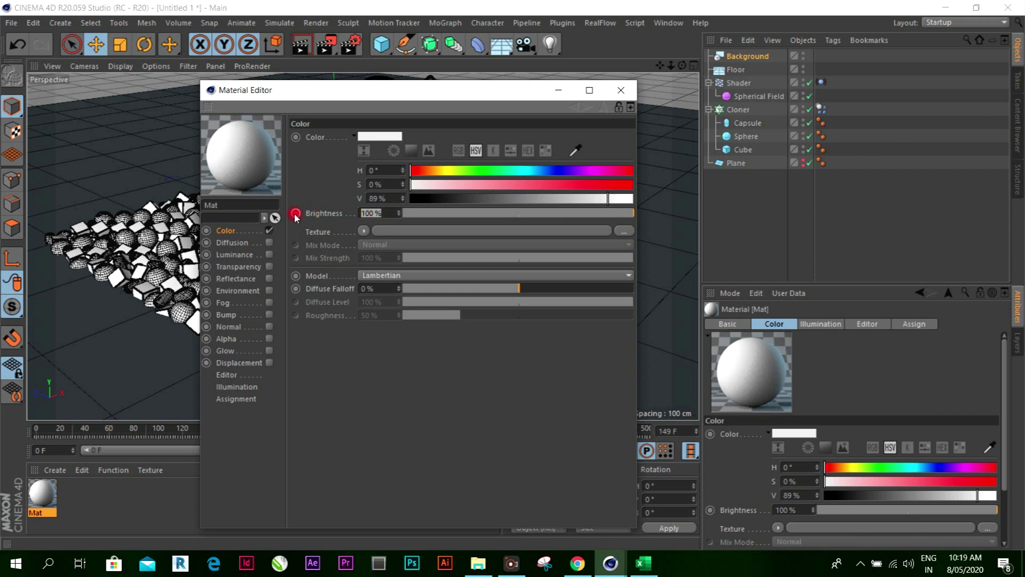
pyautogui.write('30')
pyautogui.press('Return')
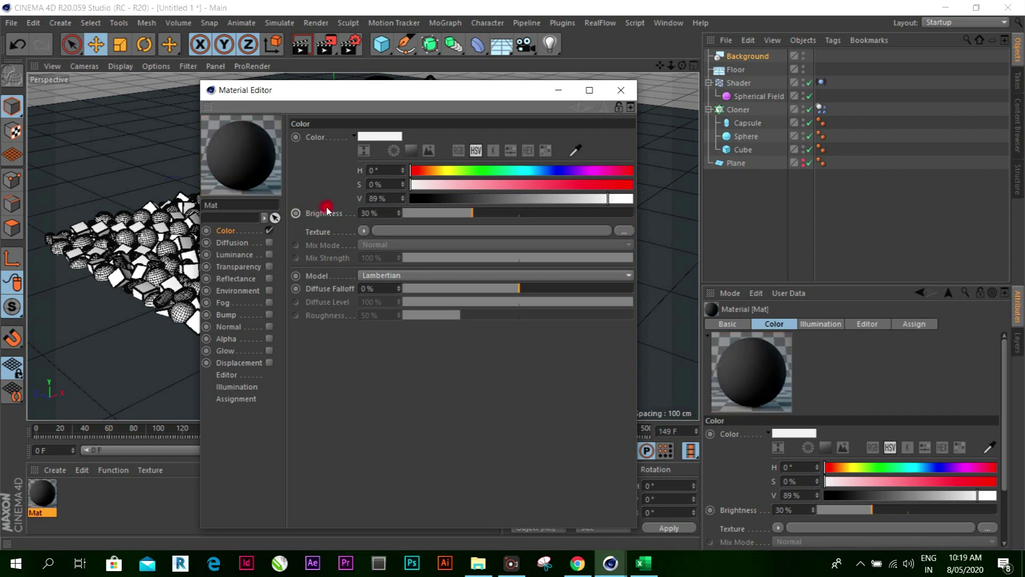
pyautogui.moveTo(480, 214); pyautogui.dragTo(557, 216)
pyautogui.click(633, 91)
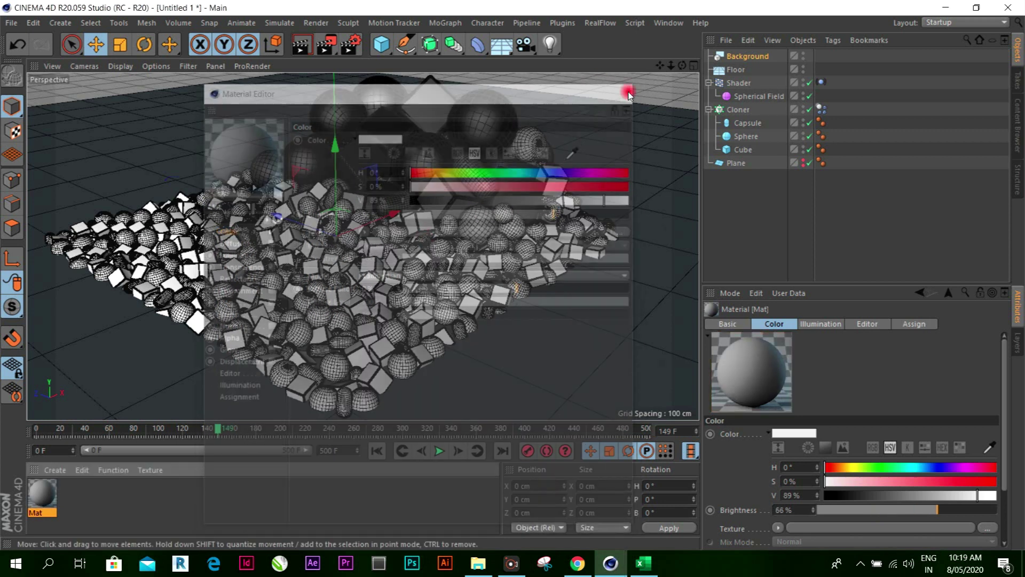
# Apply Mat to the Background and Floor, then render the view to preview the look
pyautogui.rightClick(54, 489)
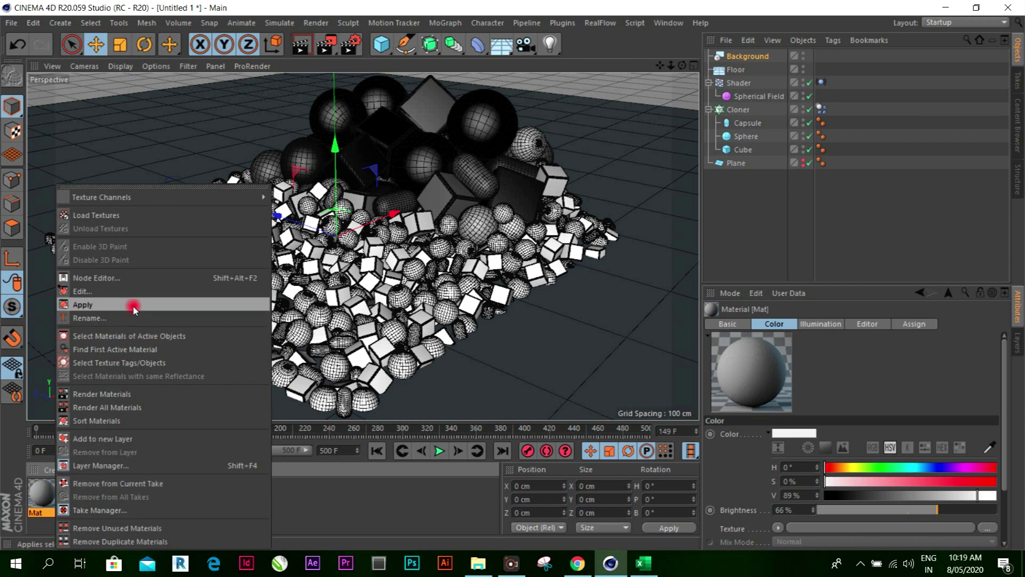
pyautogui.click(160, 304)
pyautogui.click(736, 69)
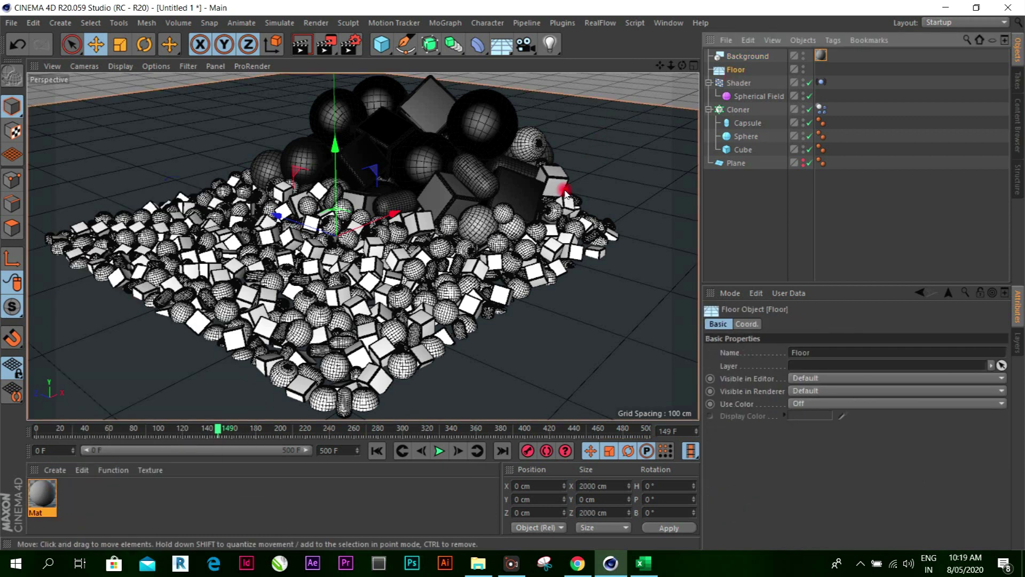
pyautogui.rightClick(45, 498)
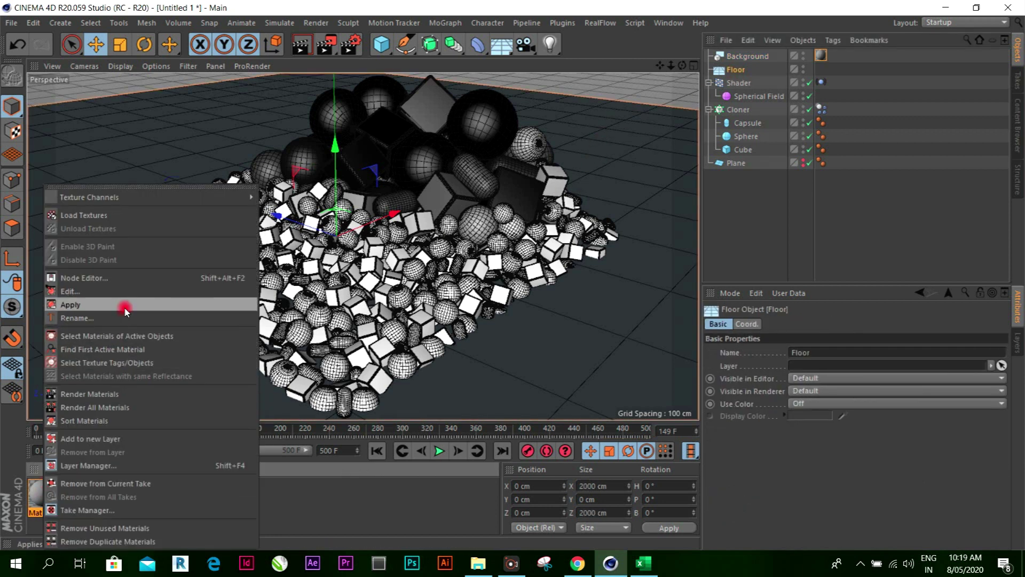
pyautogui.click(126, 303)
pyautogui.click(302, 45)
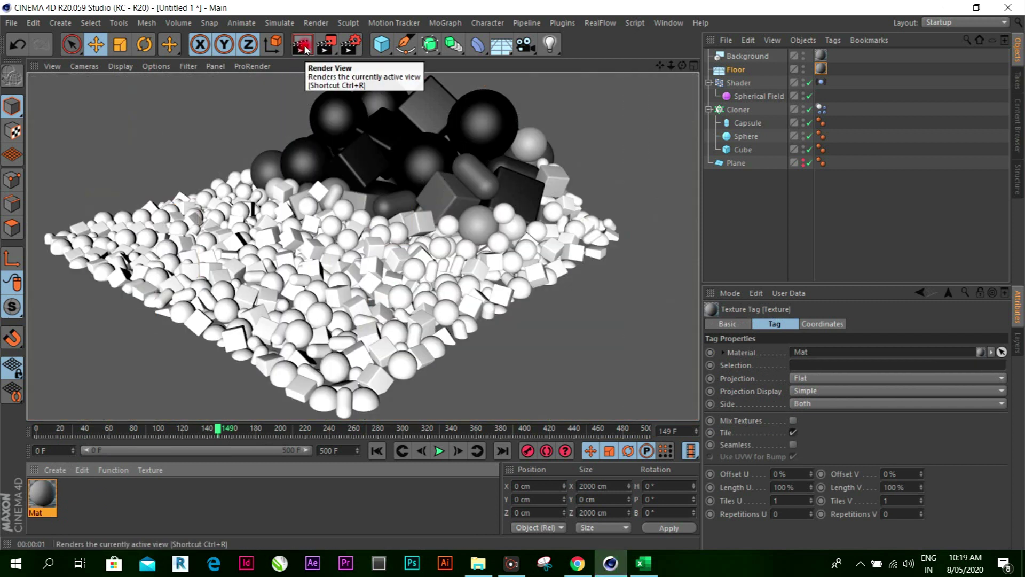
pyautogui.click(172, 177)
# Raise Mat's colour value to 99% for near-white, then render a preview of the whiter clones
pyautogui.doubleClick(42, 494)
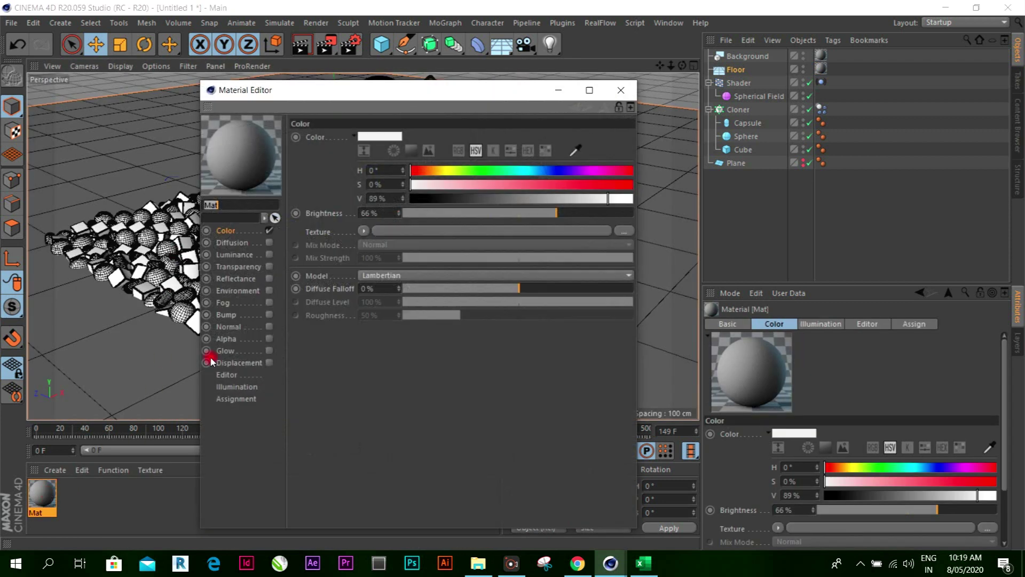
pyautogui.click(378, 137)
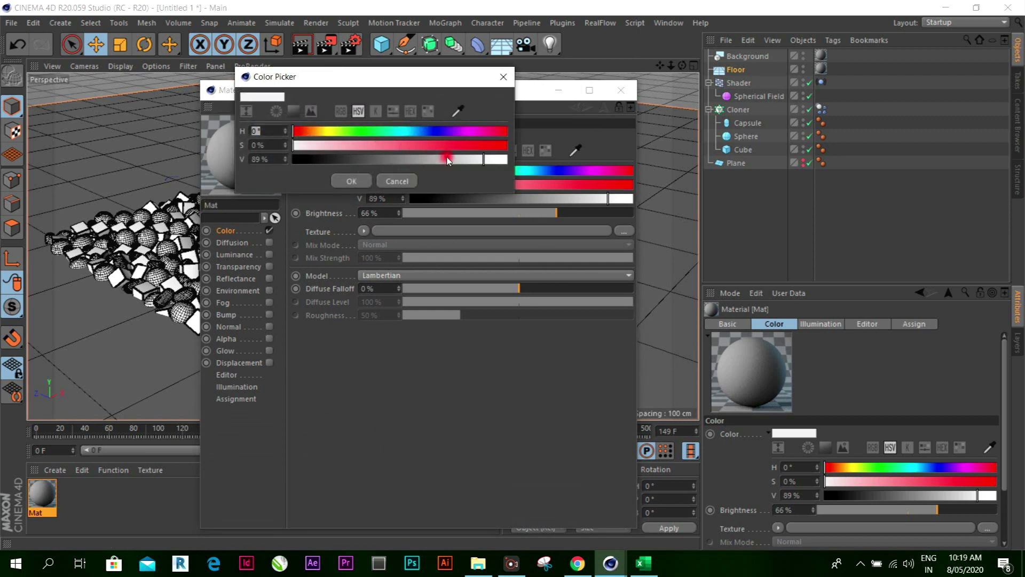
pyautogui.moveTo(479, 159); pyautogui.dragTo(492, 159)
pyautogui.moveTo(295, 145)
pyautogui.mouseDown()
pyautogui.moveTo(317, 145)
pyautogui.moveTo(294, 149)
pyautogui.mouseUp()
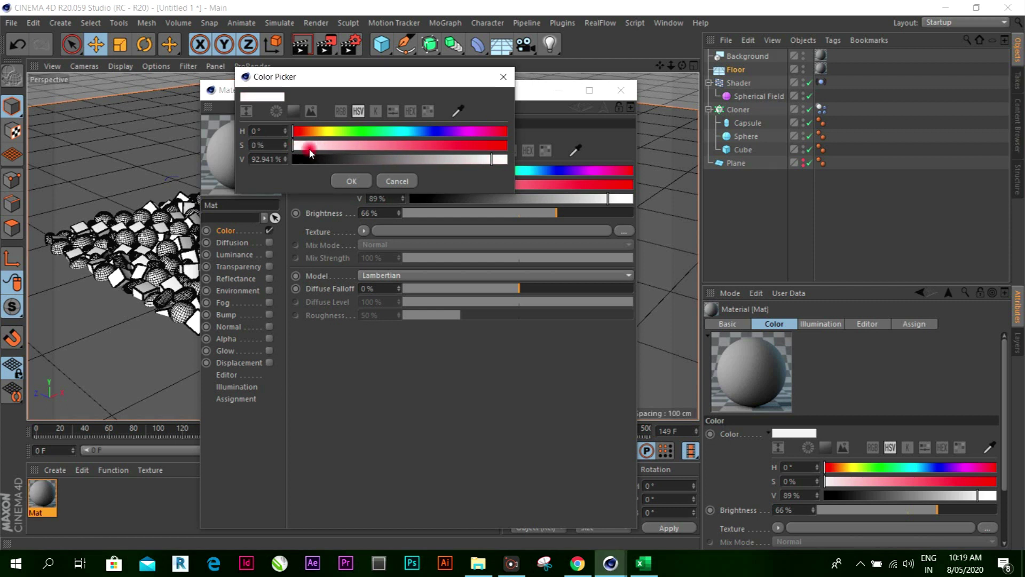
pyautogui.moveTo(485, 163); pyautogui.dragTo(506, 160)
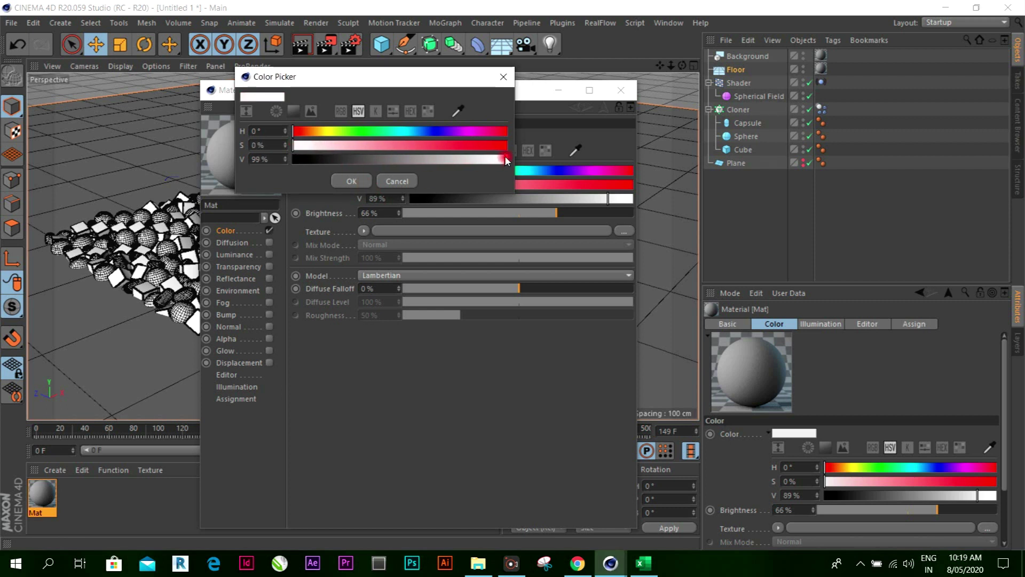
pyautogui.click(351, 182)
pyautogui.click(621, 90)
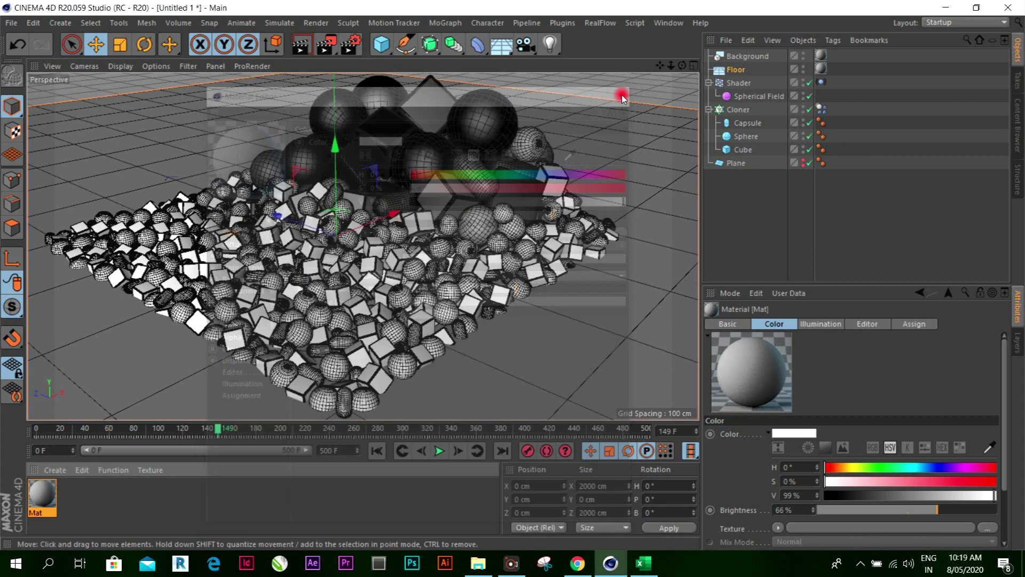
pyautogui.click(301, 47)
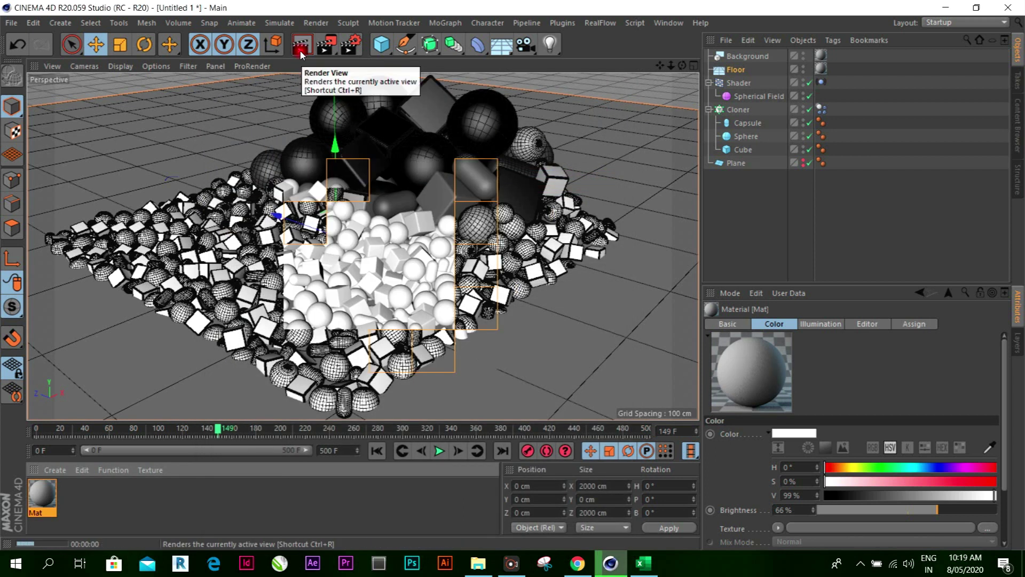
pyautogui.click(584, 302)
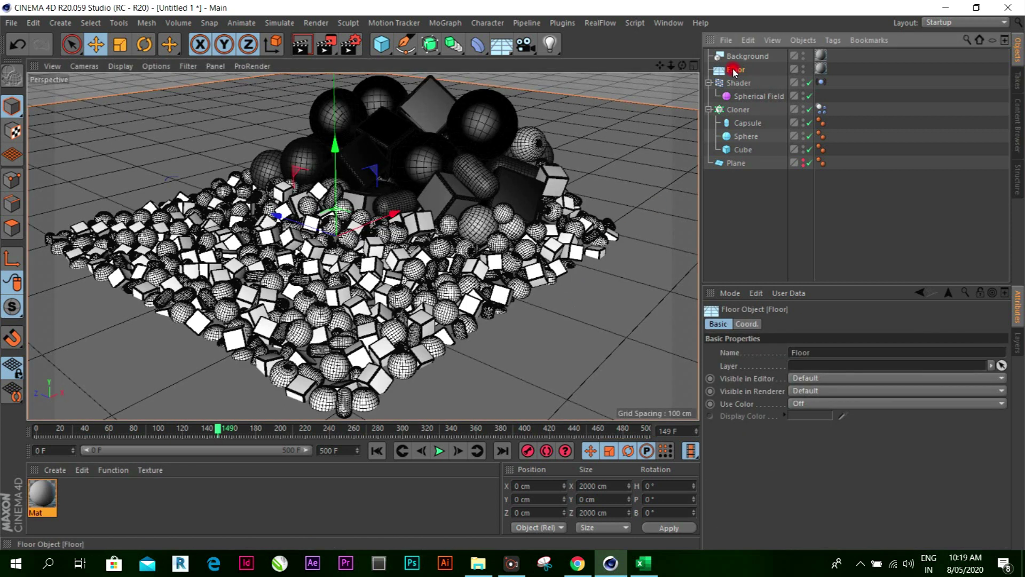
# Delete the Floor and Background objects
pyautogui.press('Delete')
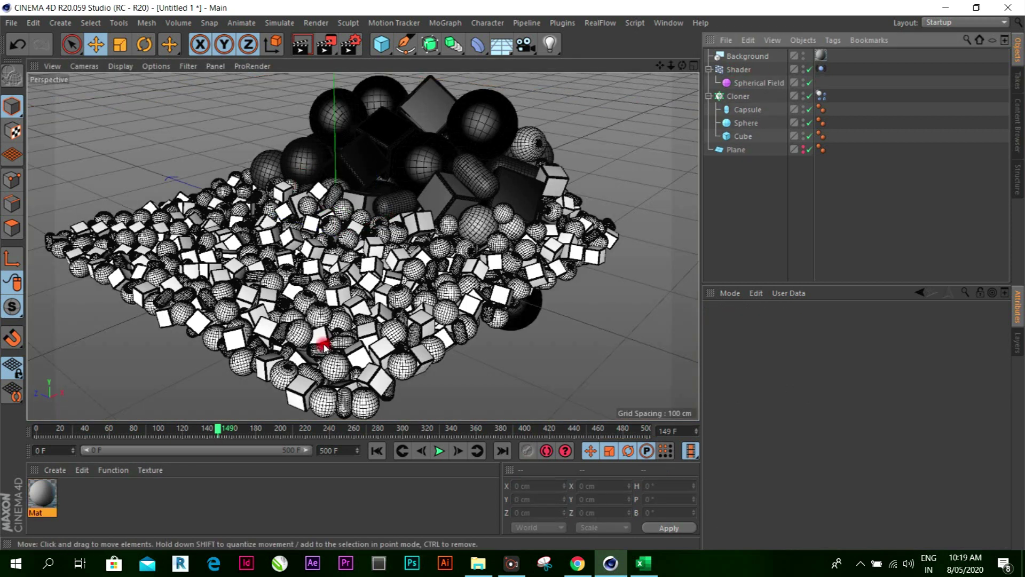
pyautogui.click(747, 56)
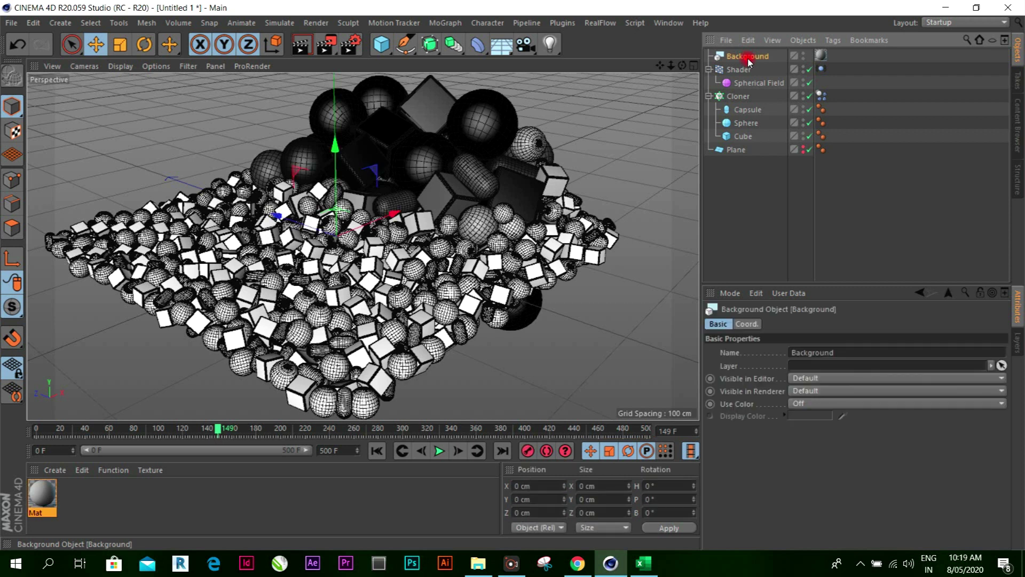
pyautogui.press('Delete')
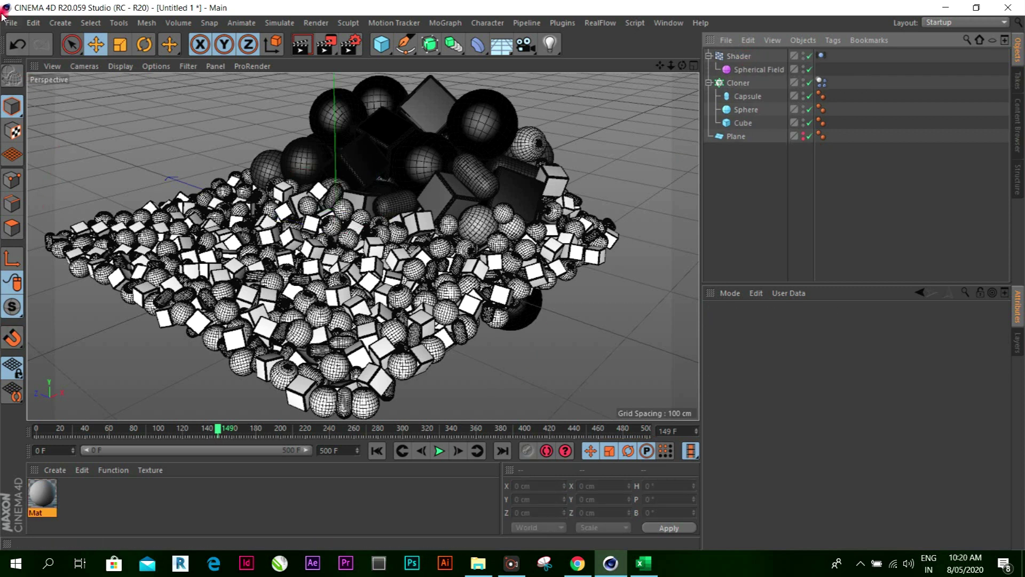
# Merge the scene file FILE into the project
pyautogui.click(12, 24)
pyautogui.click(53, 84)
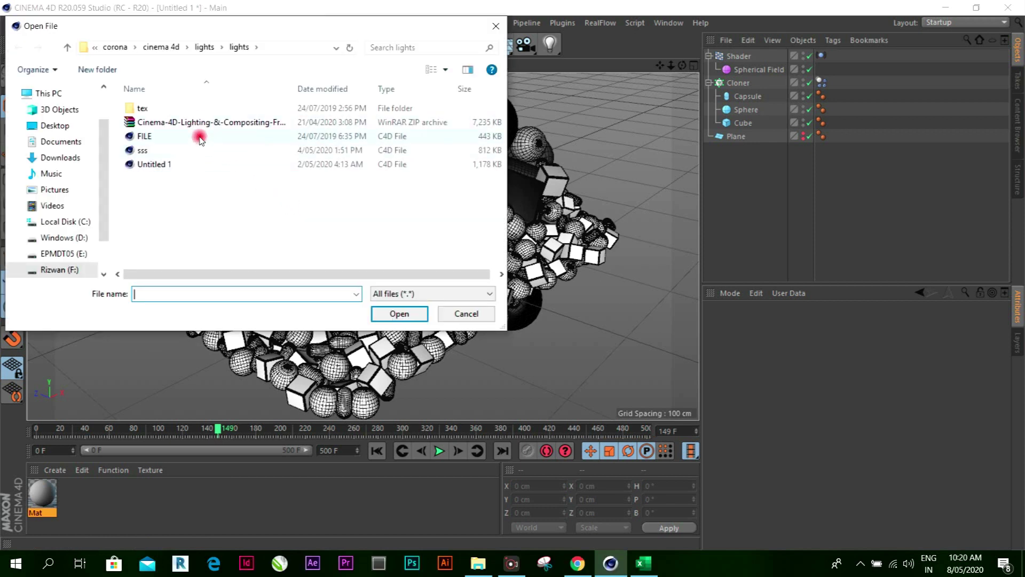
pyautogui.click(201, 137)
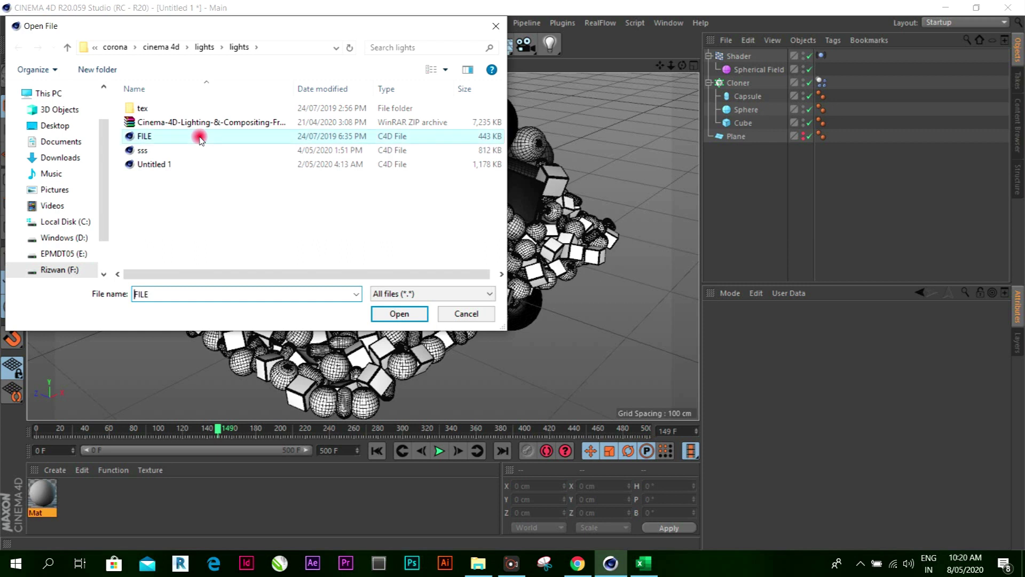
pyautogui.click(410, 315)
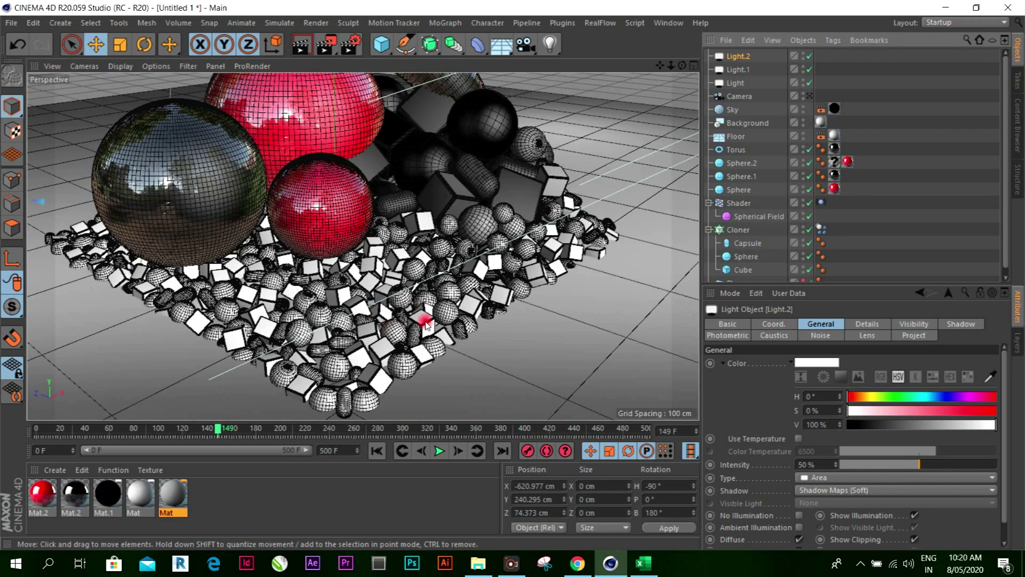
# Briefly play the animation, then delete the merged reflective sphere and big red sphere
pyautogui.click(439, 452)
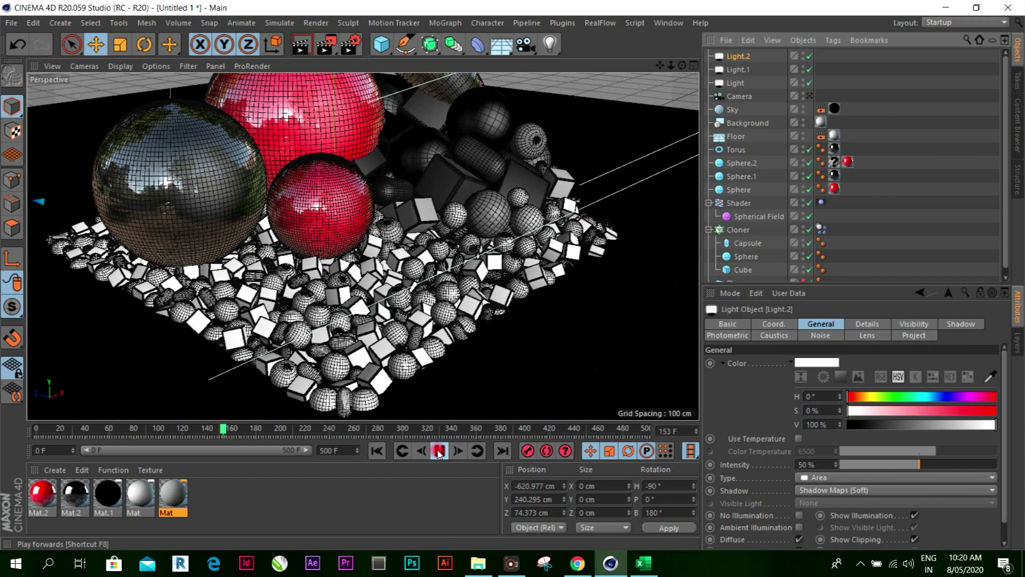
pyautogui.click(439, 451)
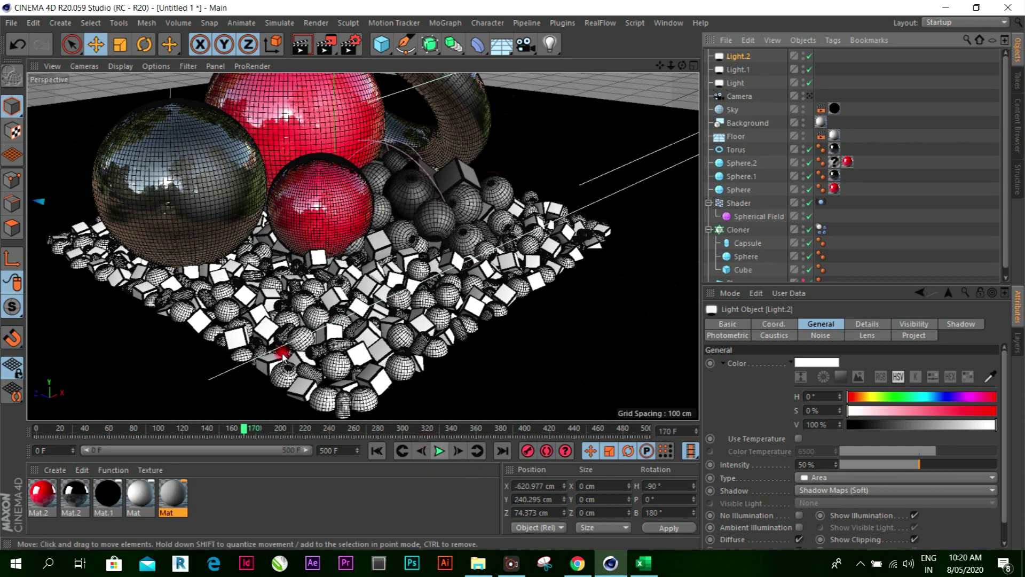
pyautogui.click(192, 209)
pyautogui.press('Delete')
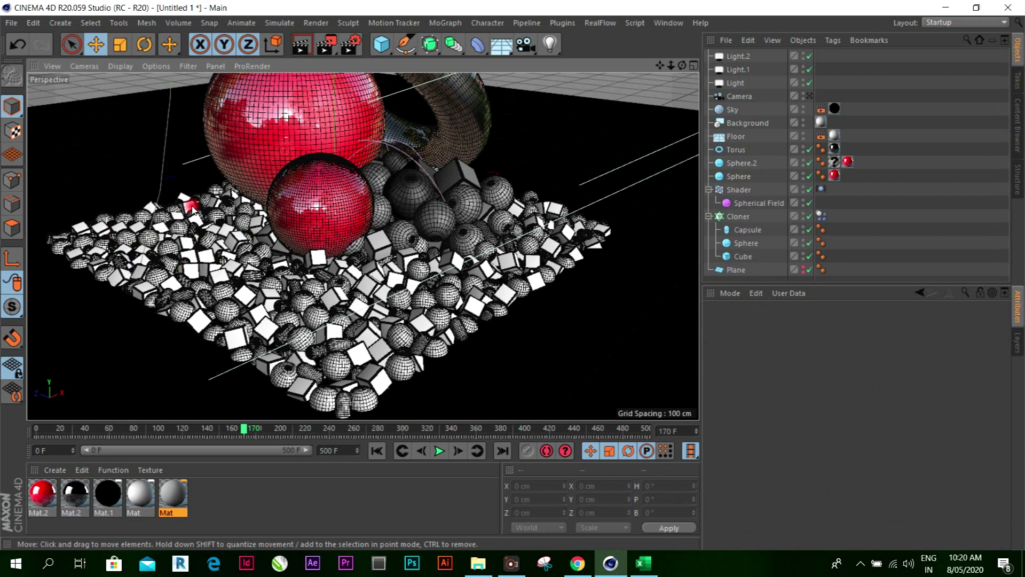
pyautogui.click(282, 118)
pyautogui.press('Delete')
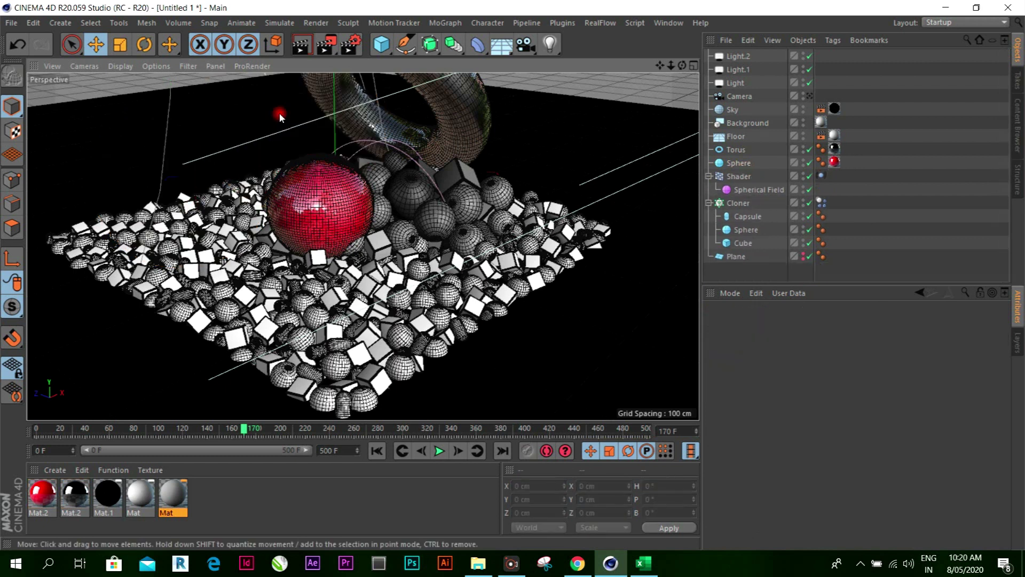
# Delete the torus and remaining red sphere, and lower the view across the pile
pyautogui.click(438, 116)
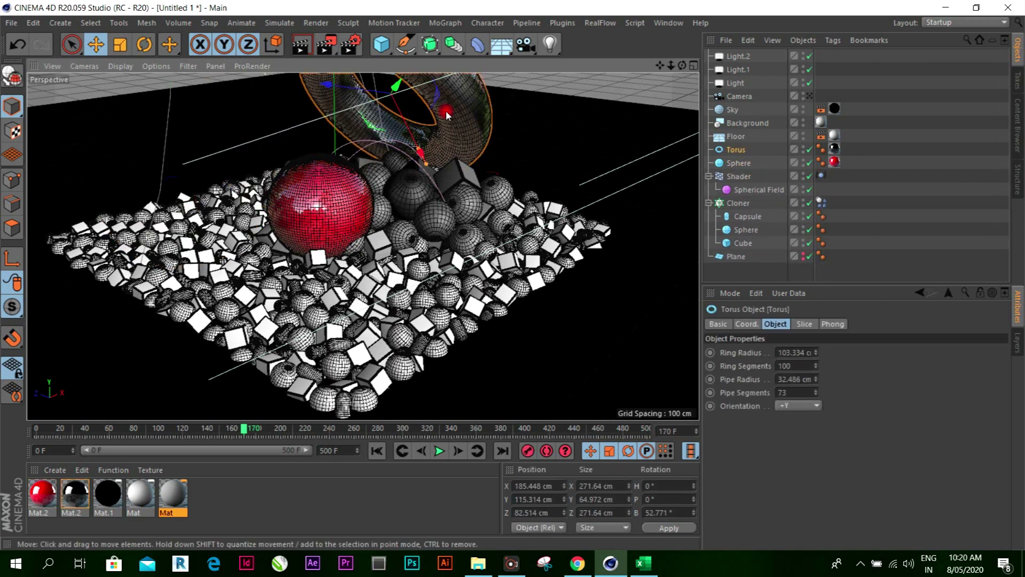
pyautogui.press('Delete')
pyautogui.click(331, 186)
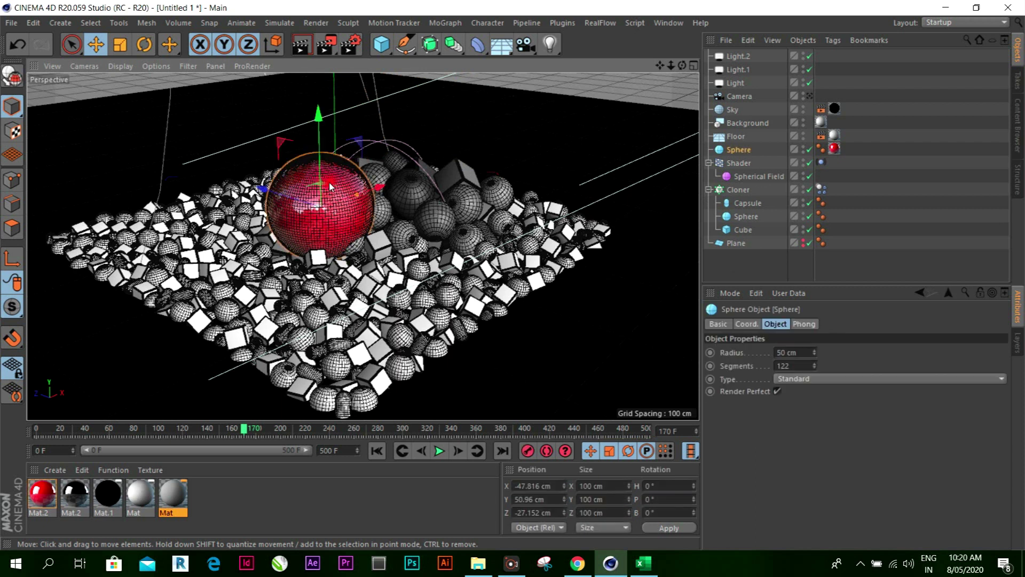
pyautogui.press('Delete')
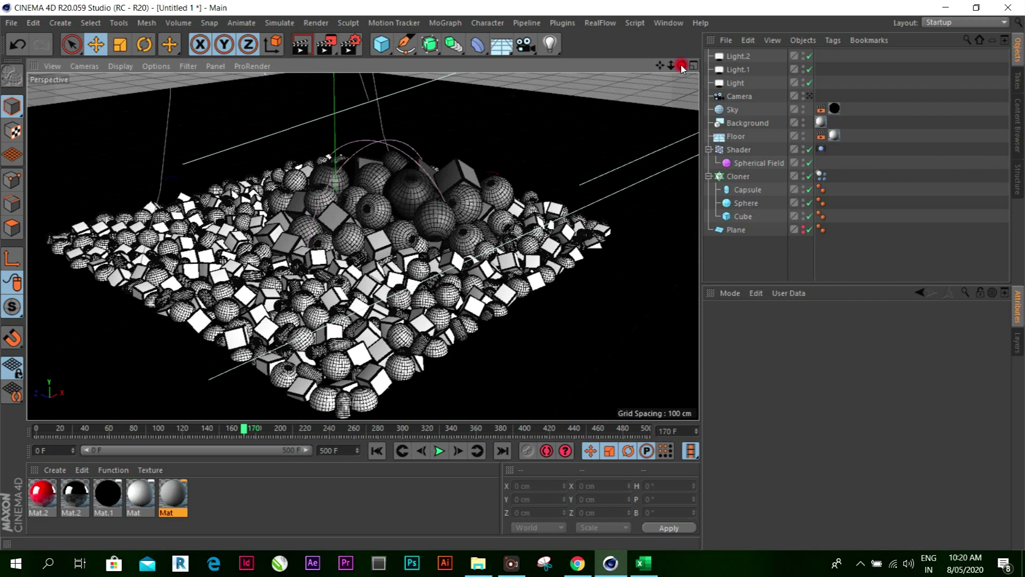
pyautogui.moveTo(682, 68); pyautogui.dragTo(684, 48)
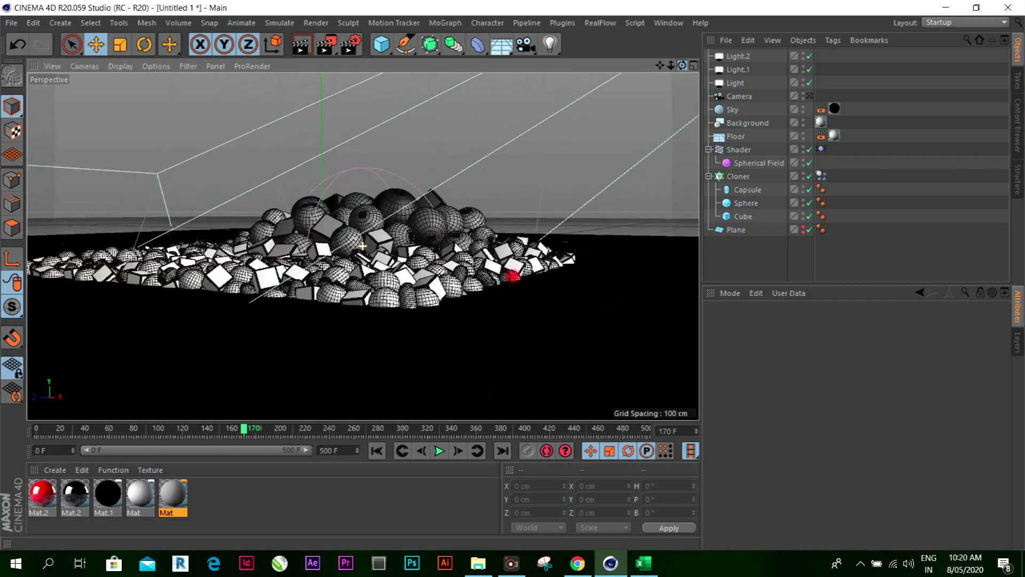
# Move the Floor object down to Y -75.307 cm beneath the clone pile
pyautogui.click(697, 66)
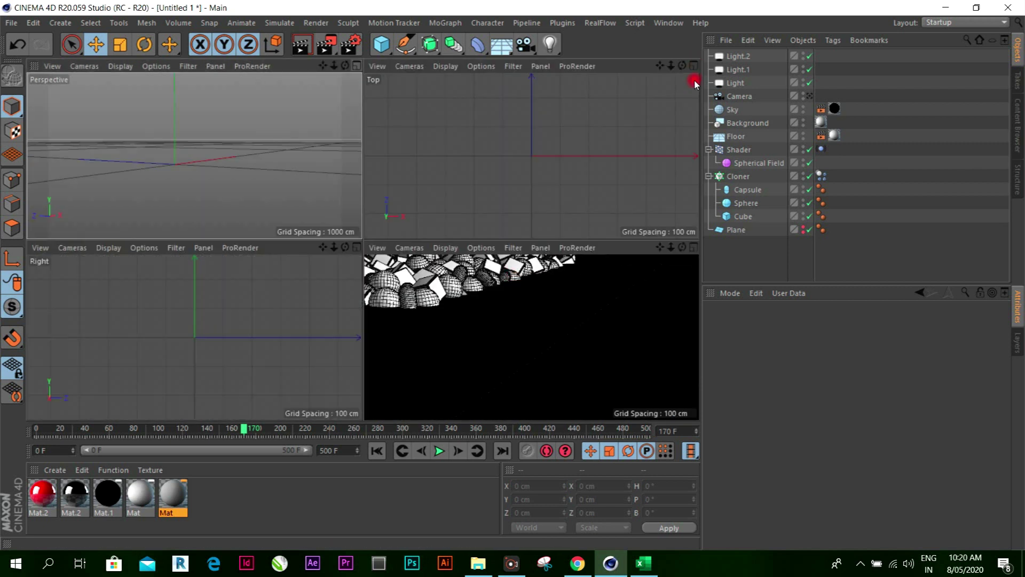
pyautogui.click(693, 248)
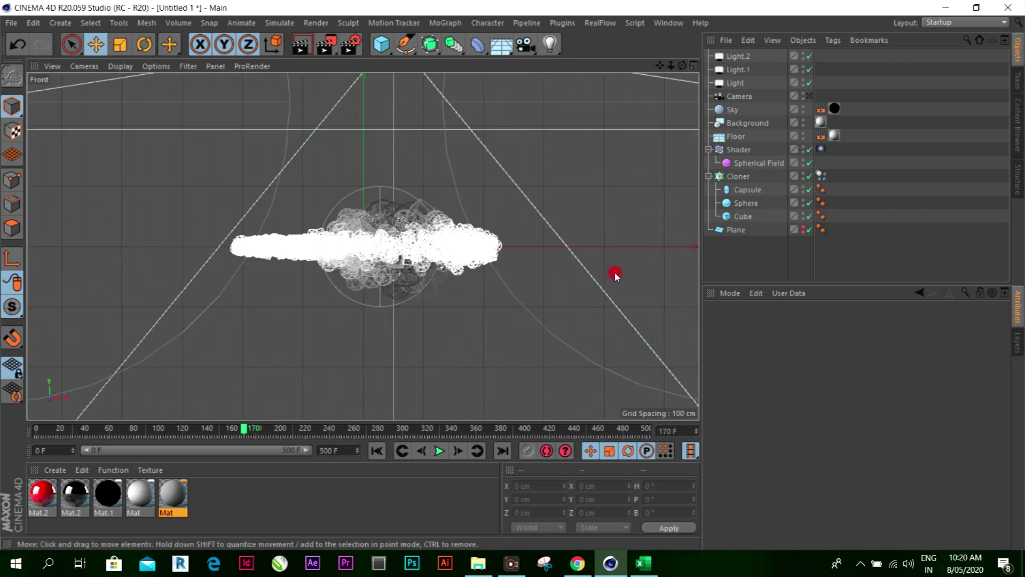
pyautogui.scroll(-5, 554, 268)
pyautogui.scroll(-4, 577, 221)
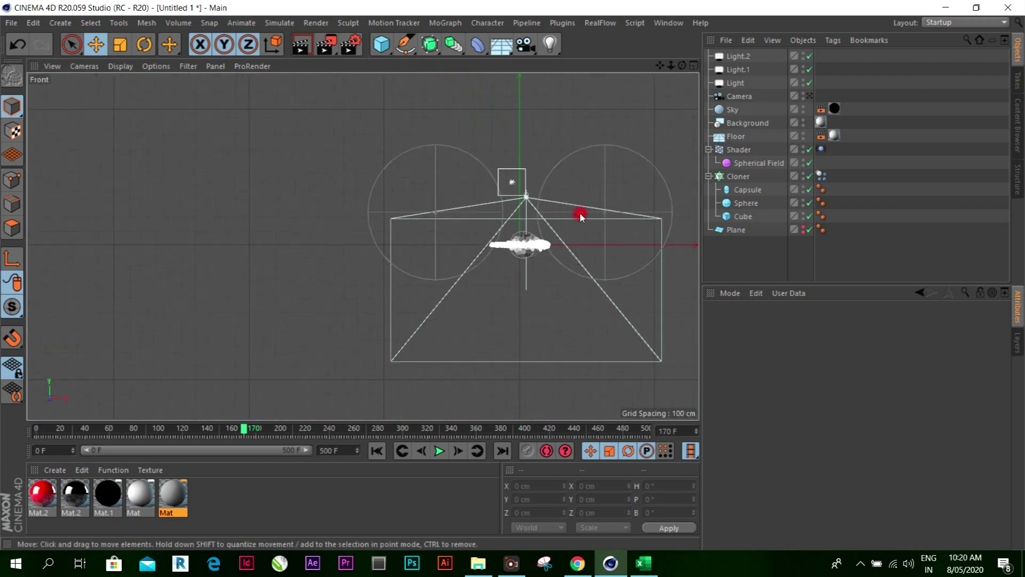
pyautogui.click(692, 76)
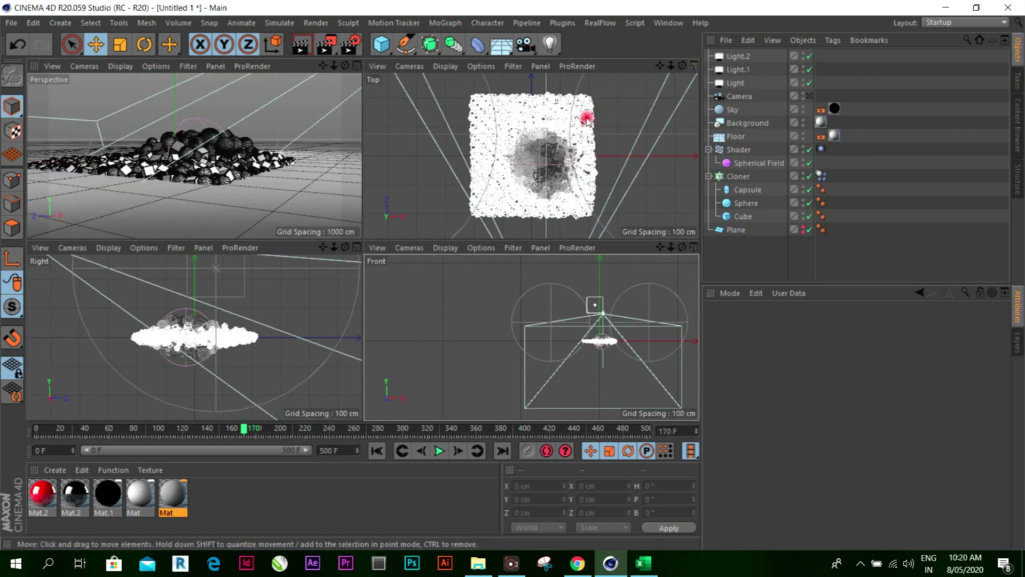
pyautogui.click(243, 204)
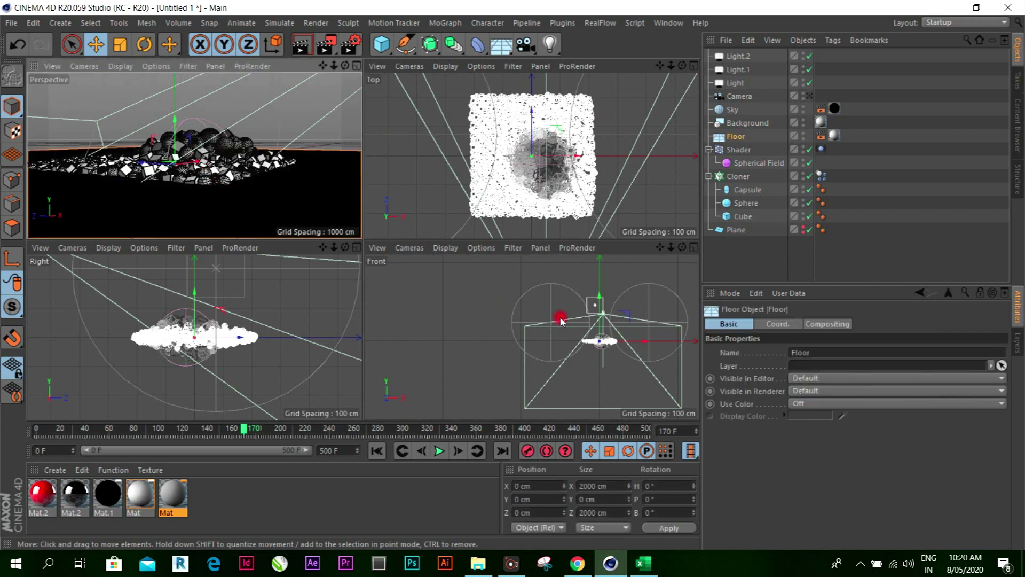
pyautogui.moveTo(600, 298); pyautogui.dragTo(609, 300)
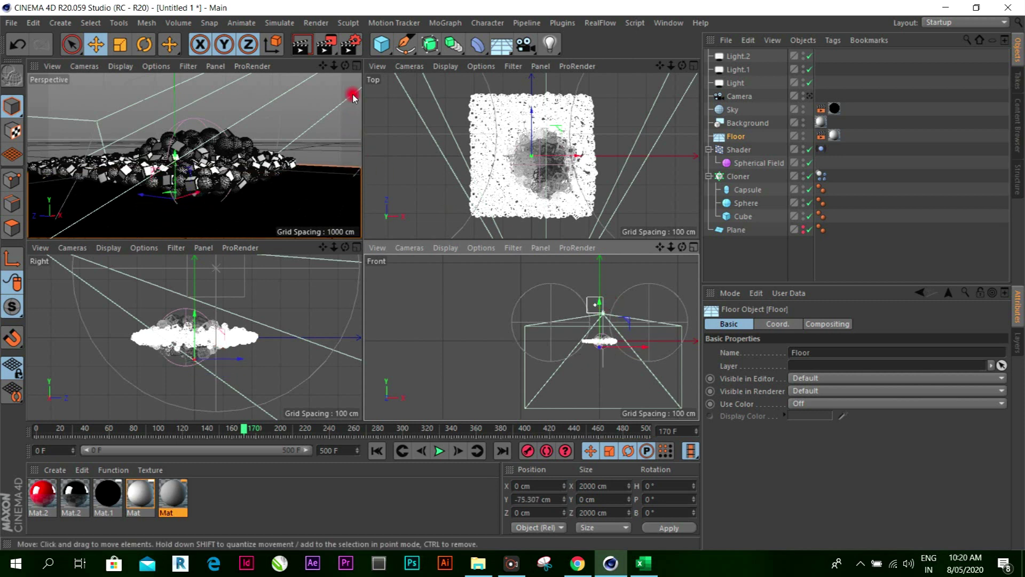
pyautogui.click(356, 66)
# Run the dynamics simulation to frame 203 and orbit around the pile
pyautogui.scroll(3, 391, 271)
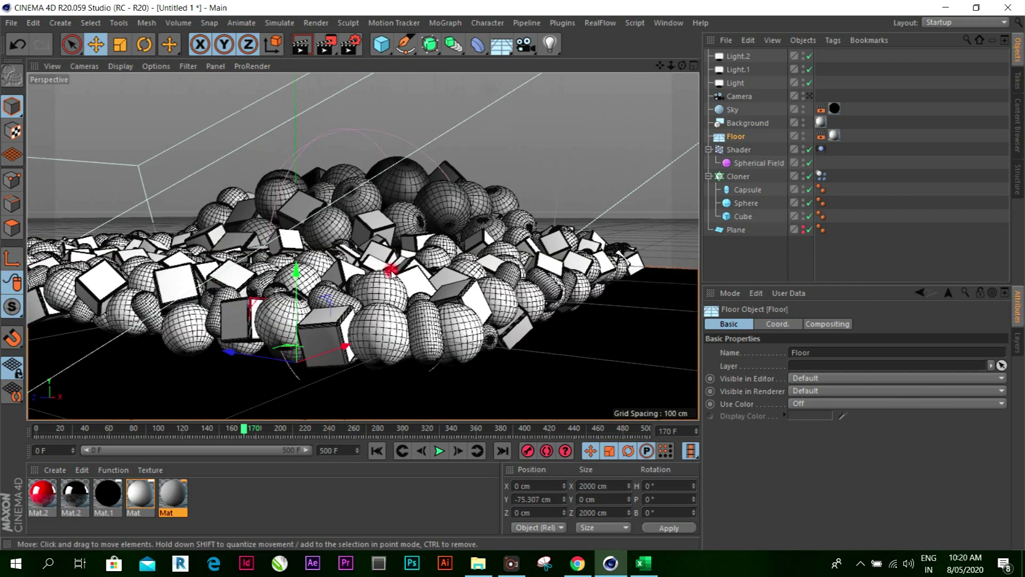
pyautogui.click(443, 451)
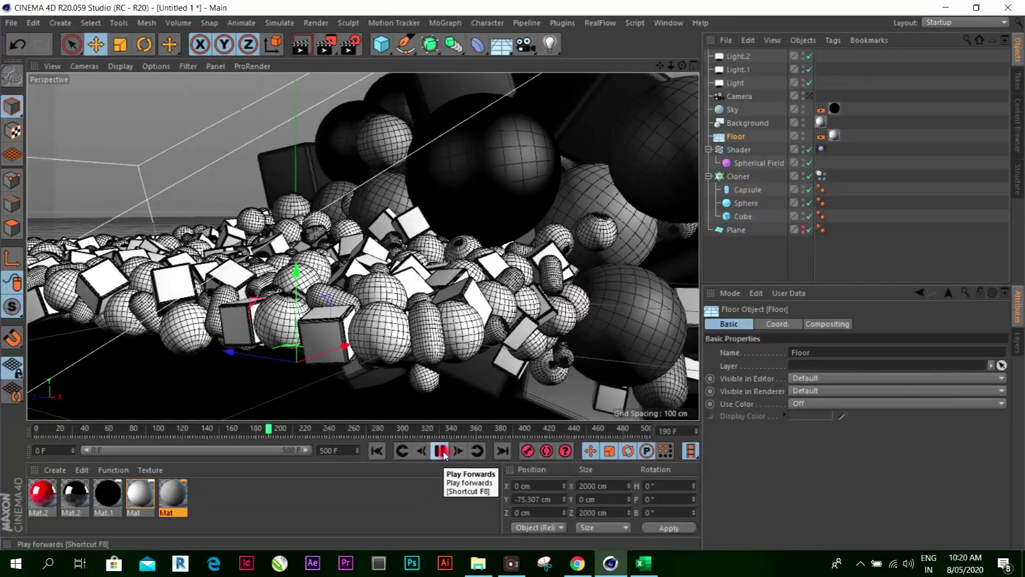
pyautogui.click(442, 452)
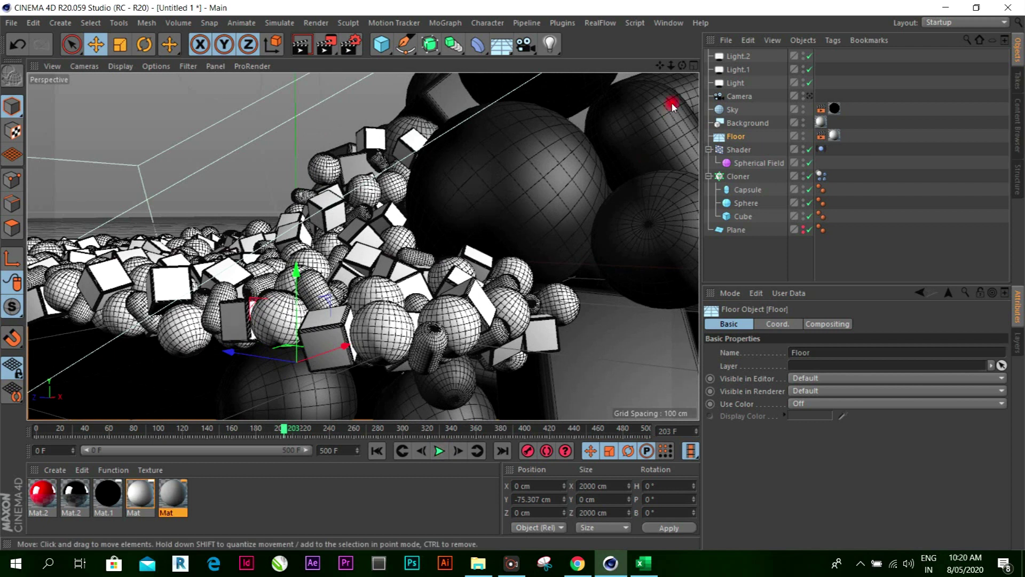
pyautogui.moveTo(682, 65); pyautogui.dragTo(657, 75)
pyautogui.moveTo(517, 275); pyautogui.dragTo(645, 92)
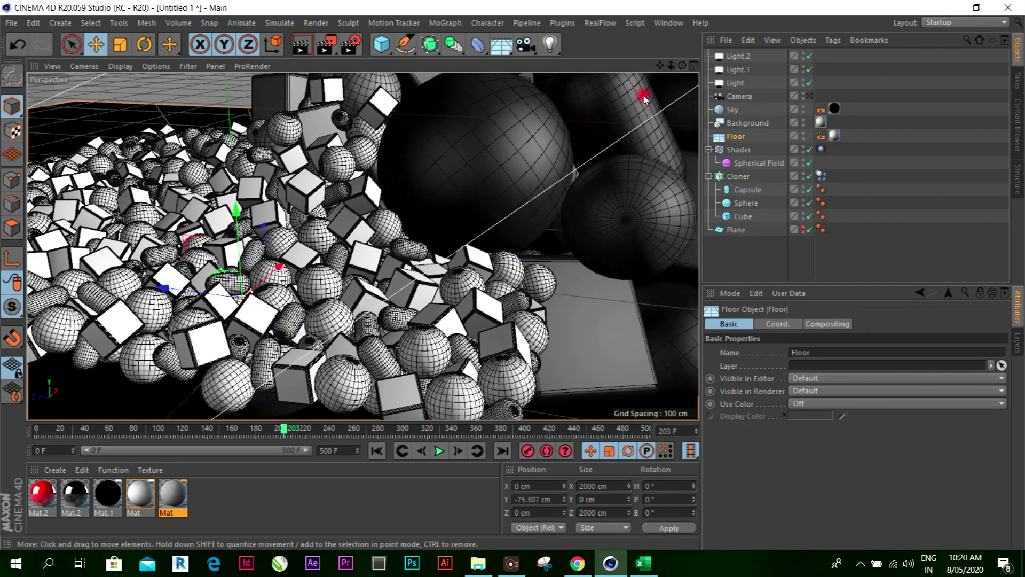
# Delete the merged Camera object from the scene
pyautogui.click(740, 97)
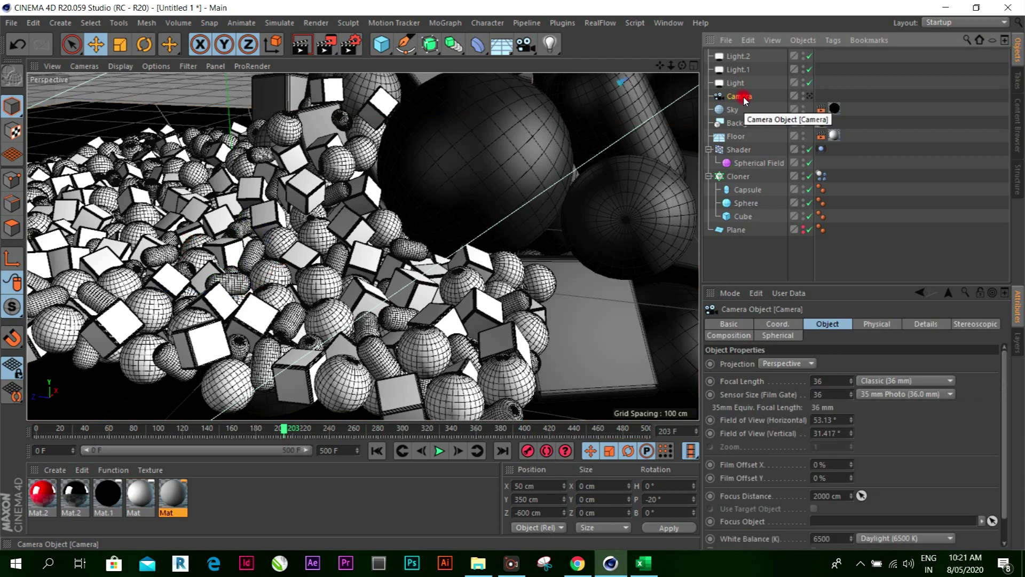
pyautogui.press('Delete')
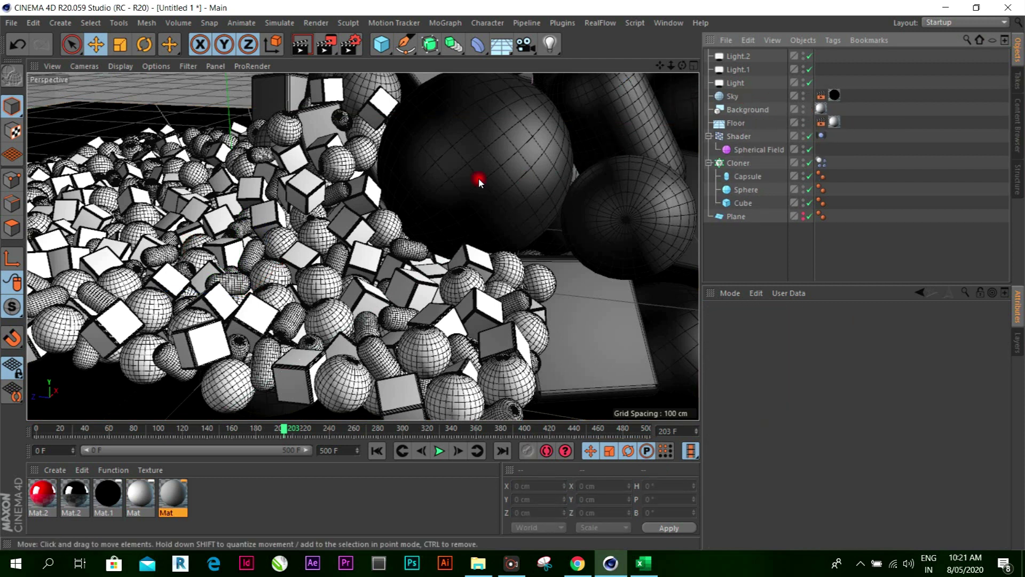
pyautogui.scroll(-3, 478, 178)
pyautogui.scroll(-3, 444, 198)
pyautogui.scroll(3, 570, 99)
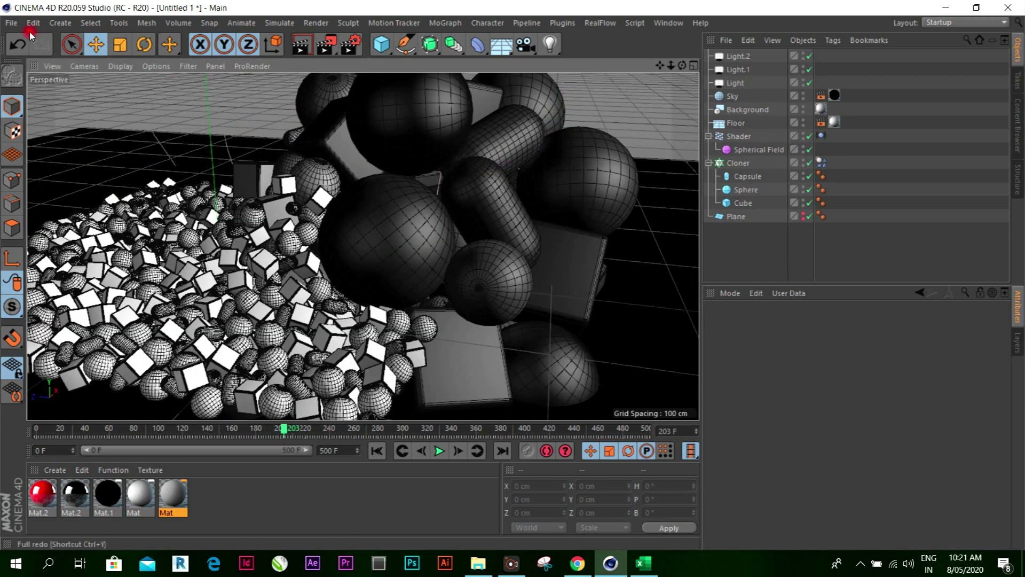
# Load Hdri Images.hdr as Mat.1's luminance texture without copying it into the project
pyautogui.doubleClick(108, 494)
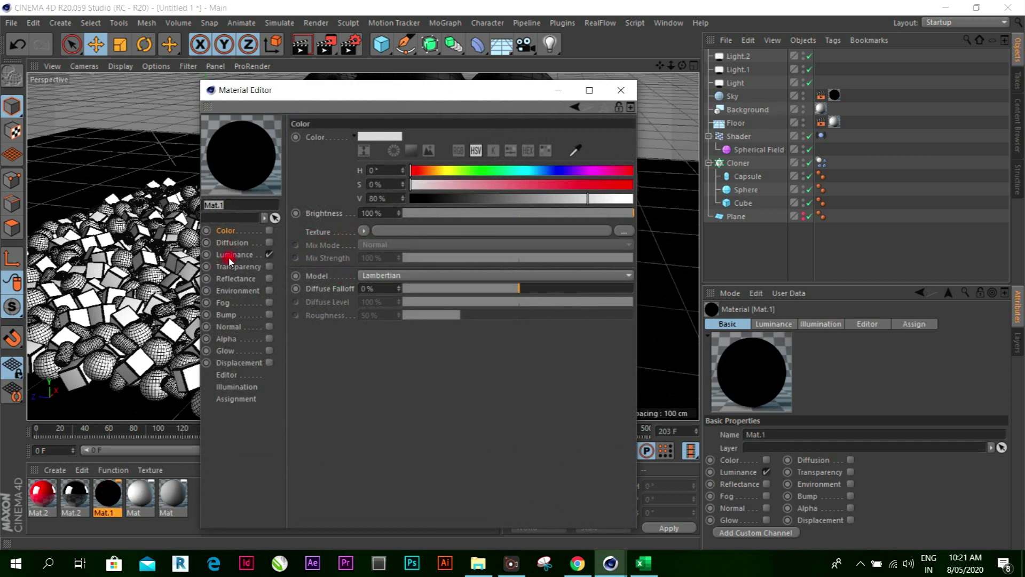
pyautogui.click(230, 259)
pyautogui.click(363, 230)
pyautogui.click(383, 180)
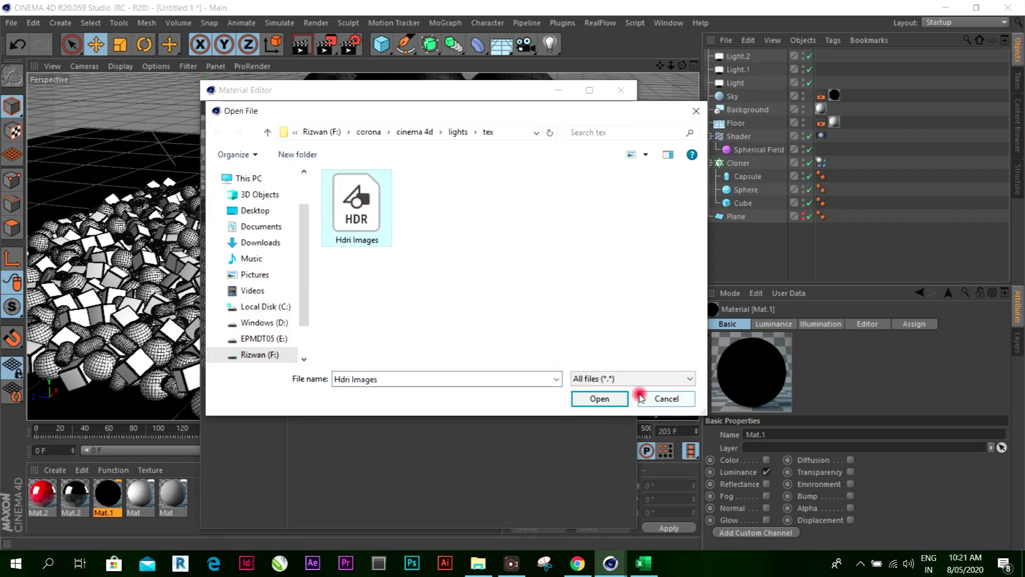
pyautogui.click(599, 396)
pyautogui.click(587, 327)
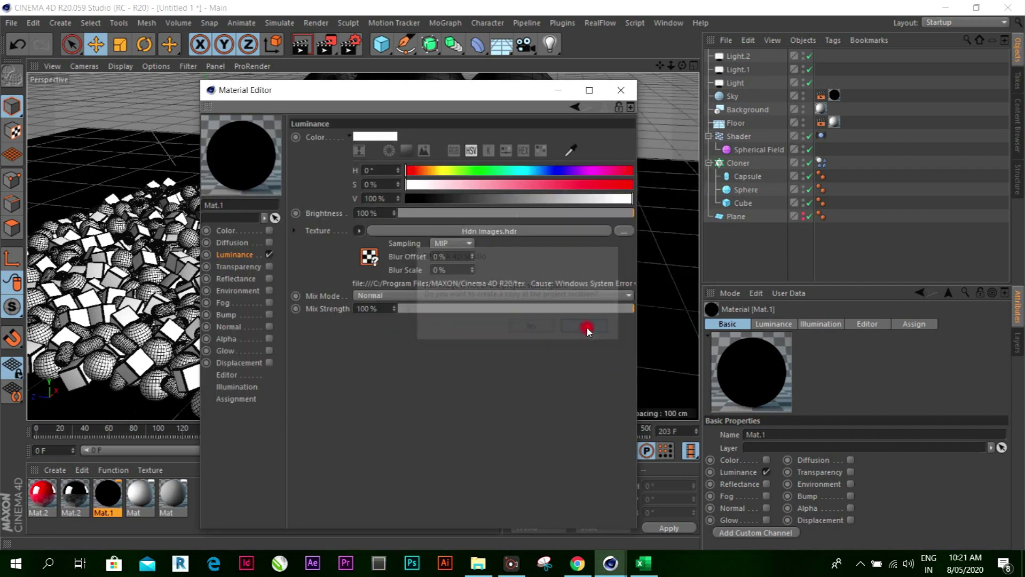
pyautogui.click(620, 89)
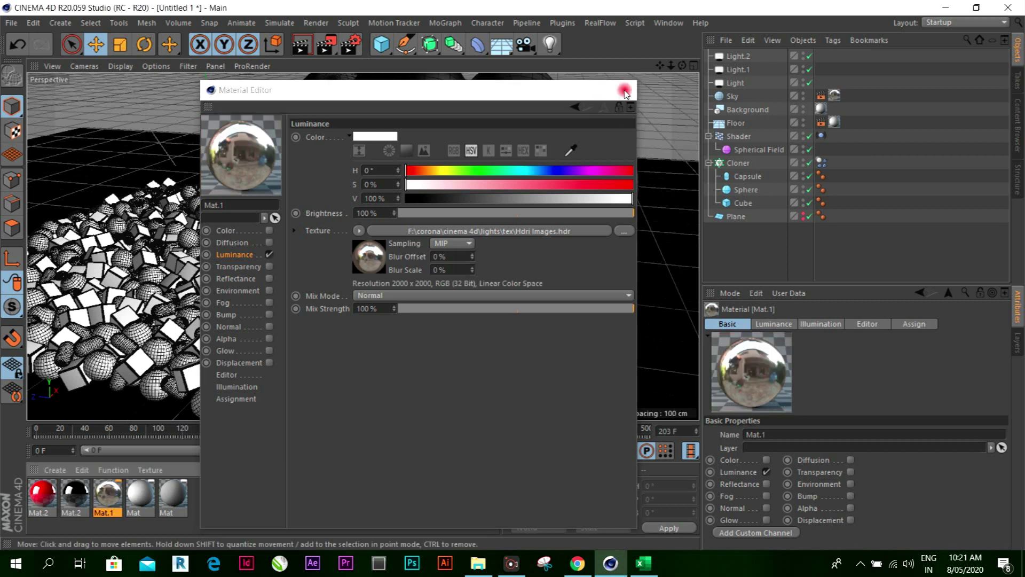
# Cancel a File Open dialog and render a preview of the HDRI-lit scene
pyautogui.click(12, 24)
pyautogui.click(42, 69)
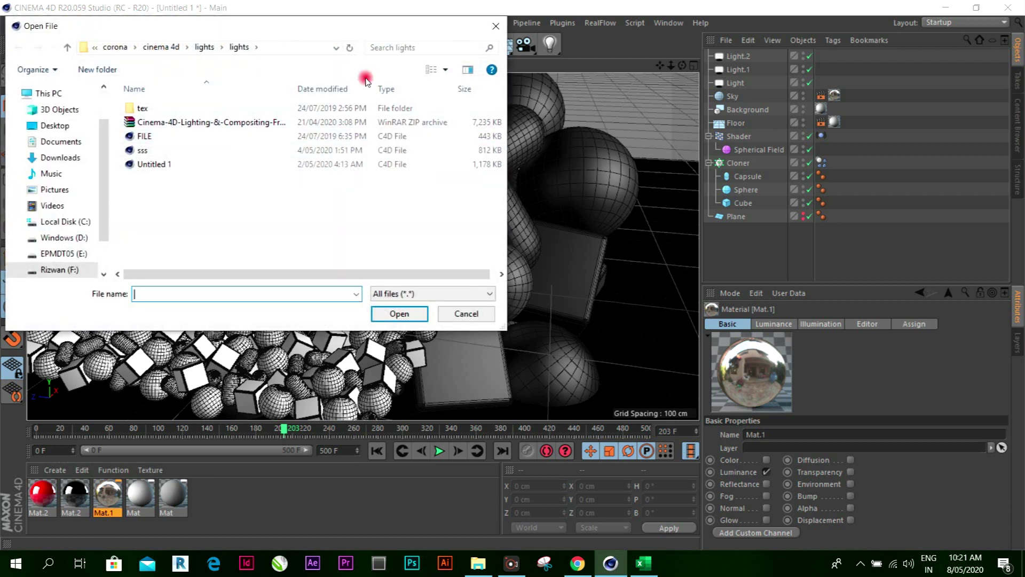
pyautogui.click(495, 26)
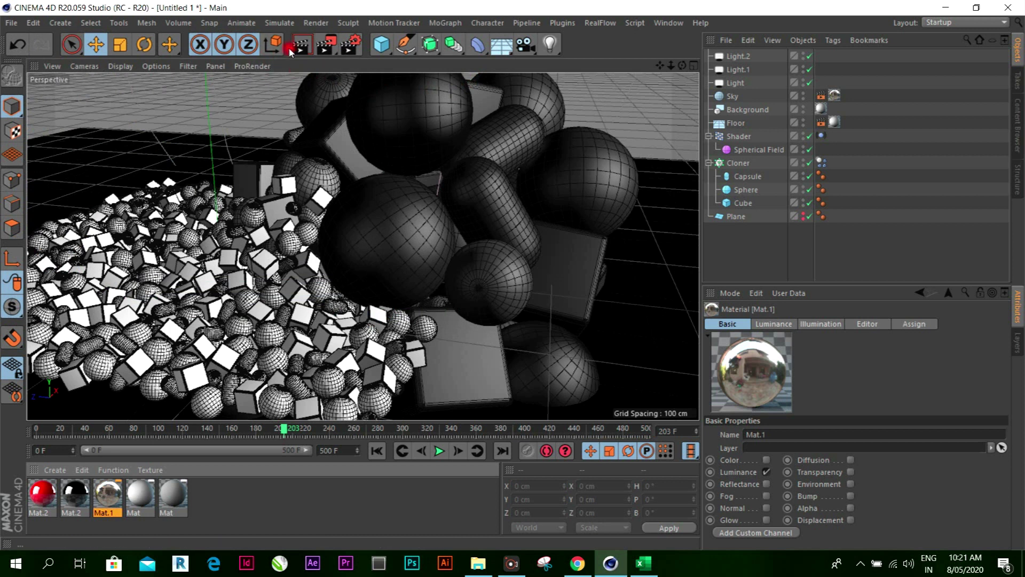
pyautogui.click(301, 47)
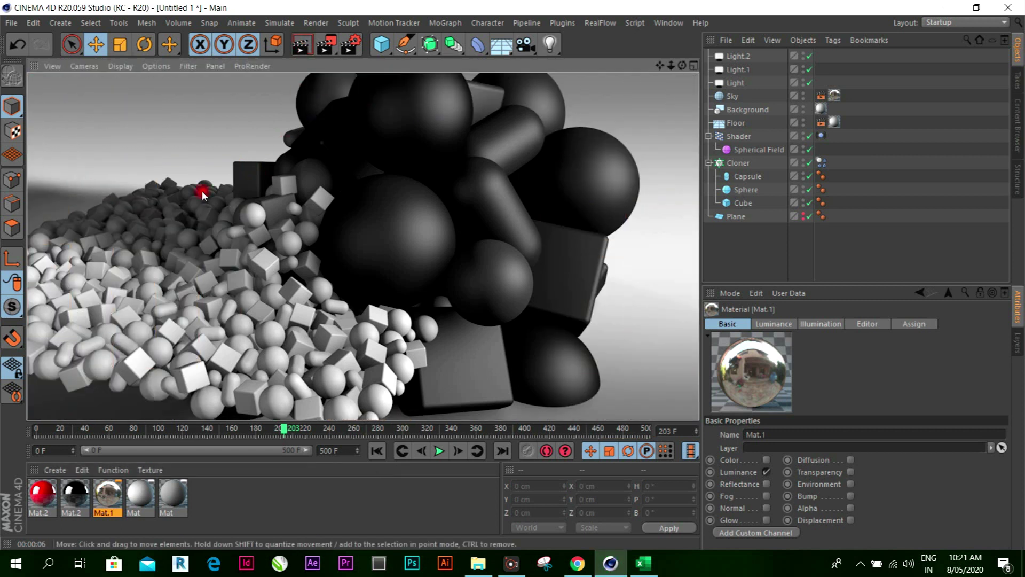
pyautogui.click(280, 224)
# Lower the Floor further to Y -93.369 cm
pyautogui.keyDown('alt'); pyautogui.moveTo(280, 224); pyautogui.dragTo(397, 278, button='right'); pyautogui.keyUp('alt')
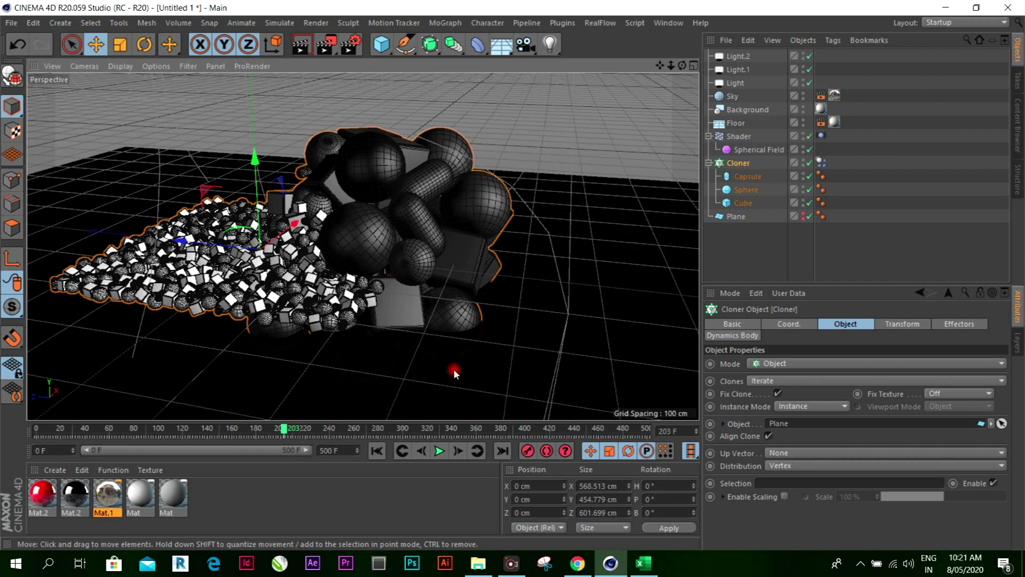
pyautogui.click(453, 368)
pyautogui.moveTo(258, 216)
pyautogui.mouseDown()
pyautogui.moveTo(259, 238)
pyautogui.moveTo(259, 223)
pyautogui.mouseUp()
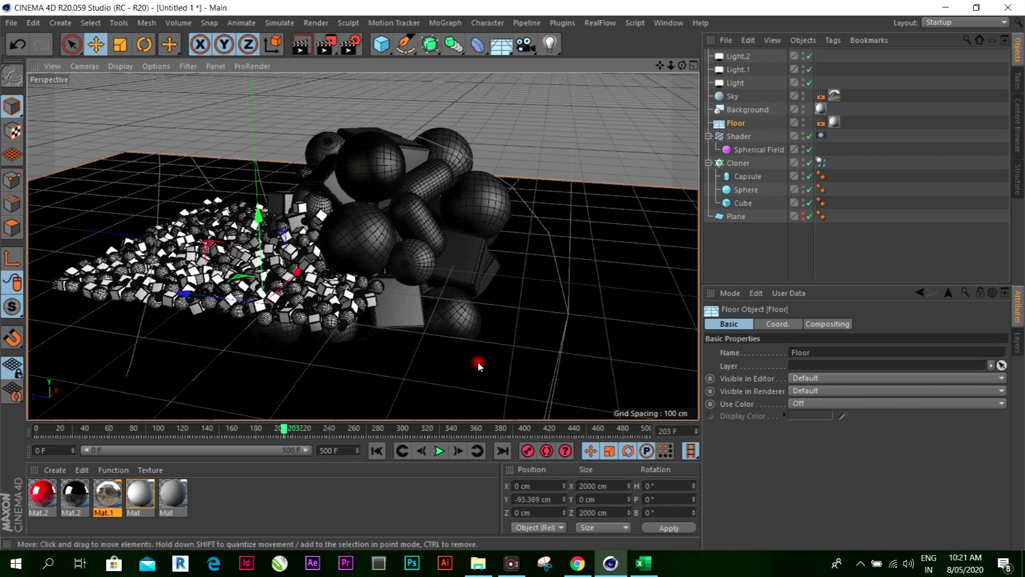
# Apply the red Mat.2 material to the capsules
pyautogui.click(748, 176)
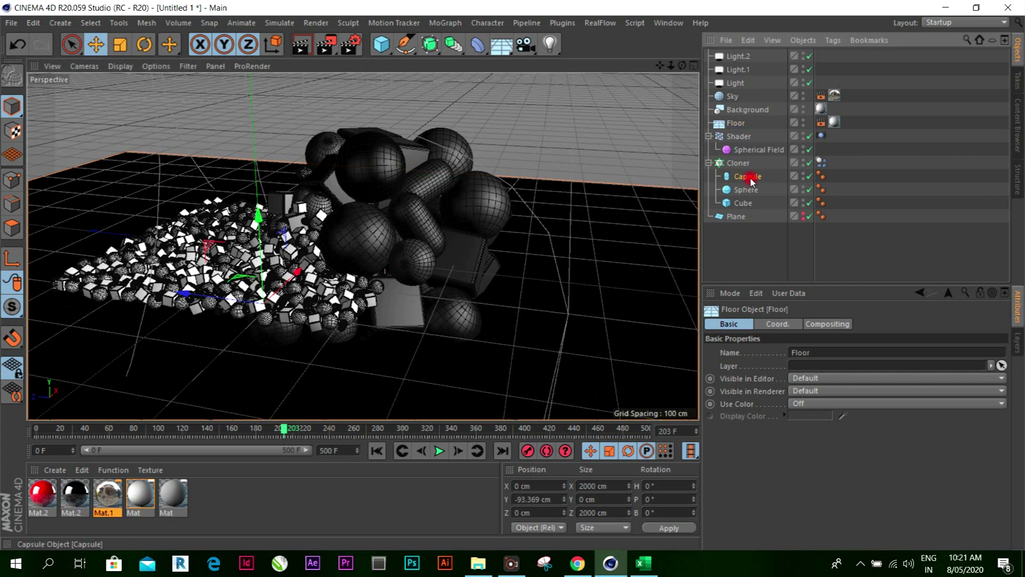
pyautogui.rightClick(39, 499)
pyautogui.click(92, 316)
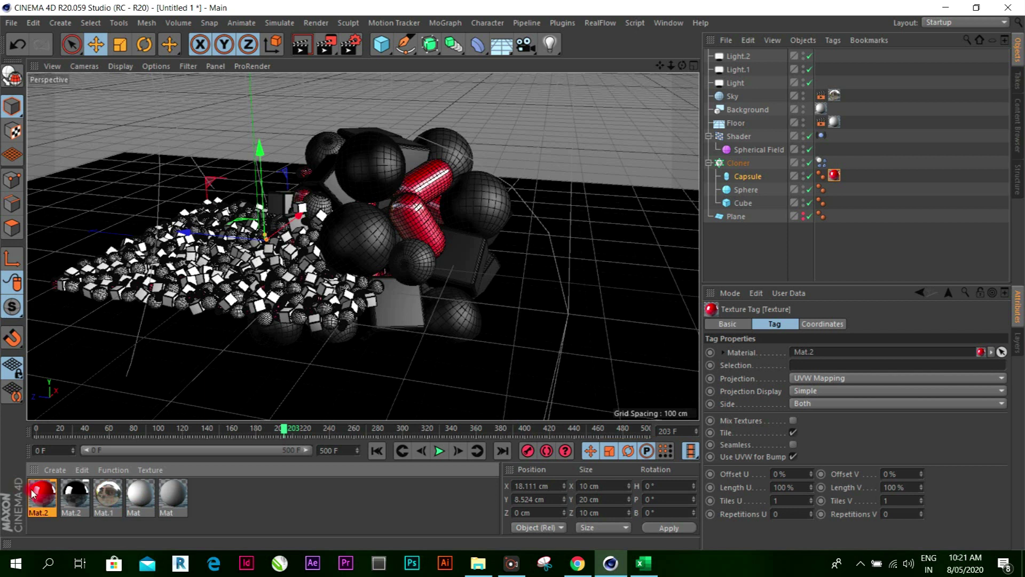
# Duplicate Mat.2 and recolour the copy dark teal at hue 185 and value 60%
pyautogui.keyDown('ctrl'); pyautogui.moveTo(50, 503); pyautogui.dragTo(52, 504); pyautogui.keyUp('ctrl')
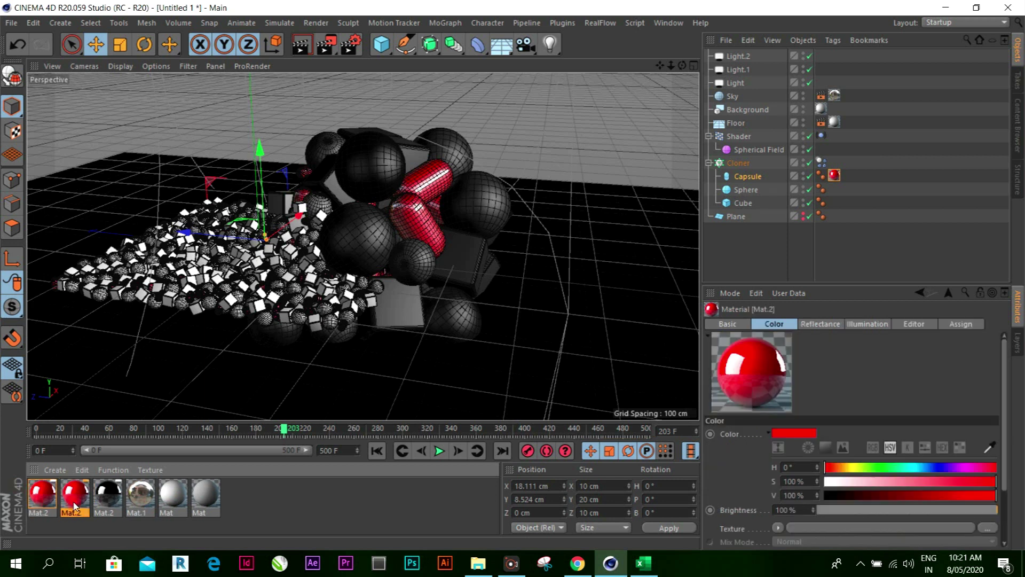
pyautogui.doubleClick(75, 504)
pyautogui.click(226, 230)
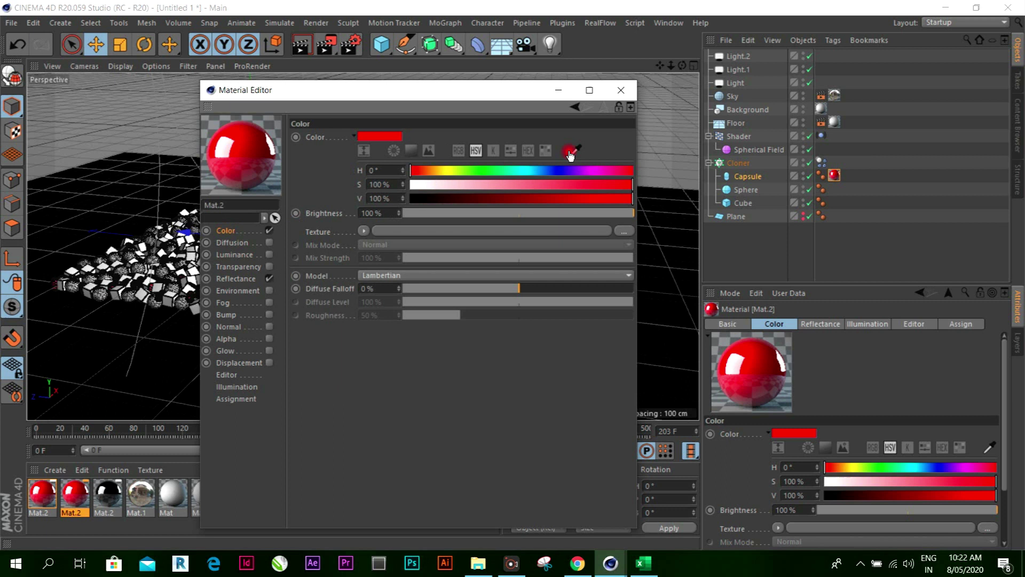
pyautogui.click(571, 152)
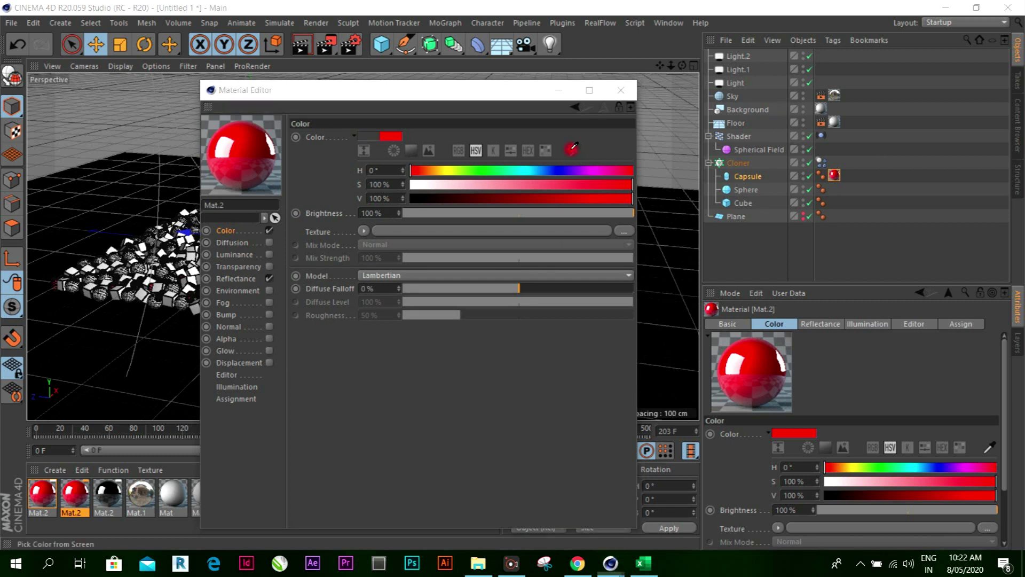
pyautogui.click(451, 169)
pyautogui.moveTo(470, 171); pyautogui.dragTo(527, 171)
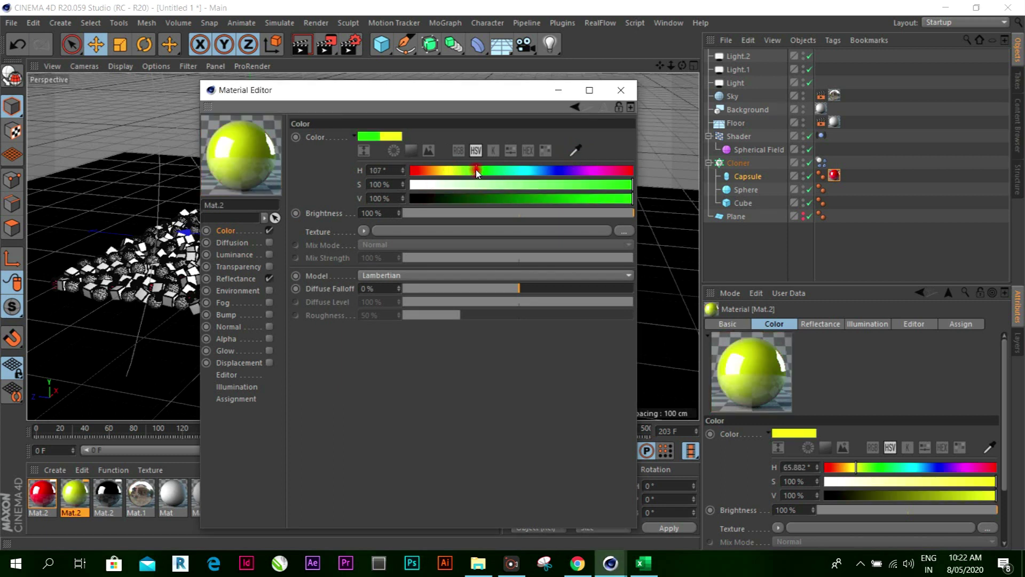
pyautogui.click(544, 198)
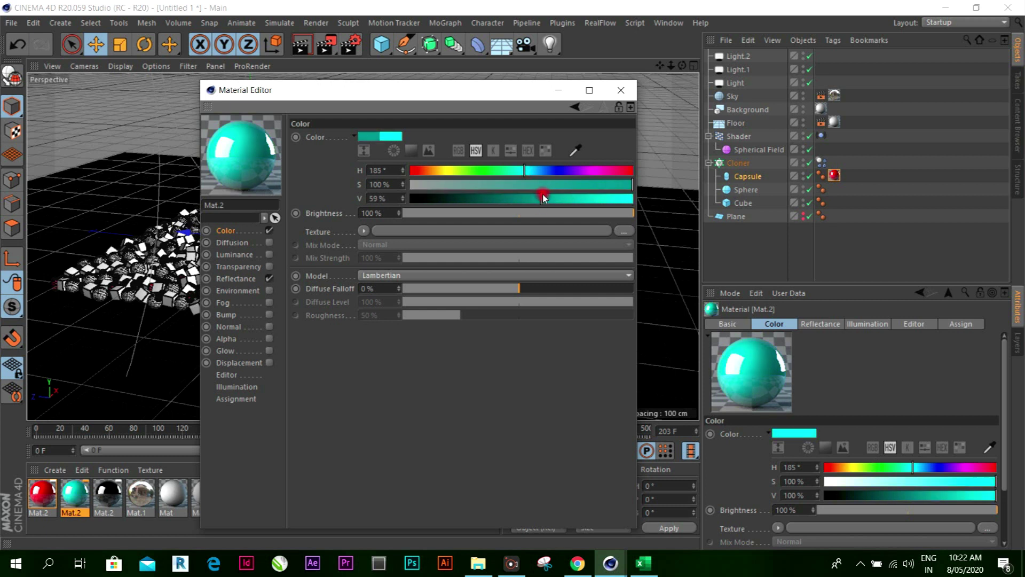
pyautogui.click(620, 91)
pyautogui.click(710, 190)
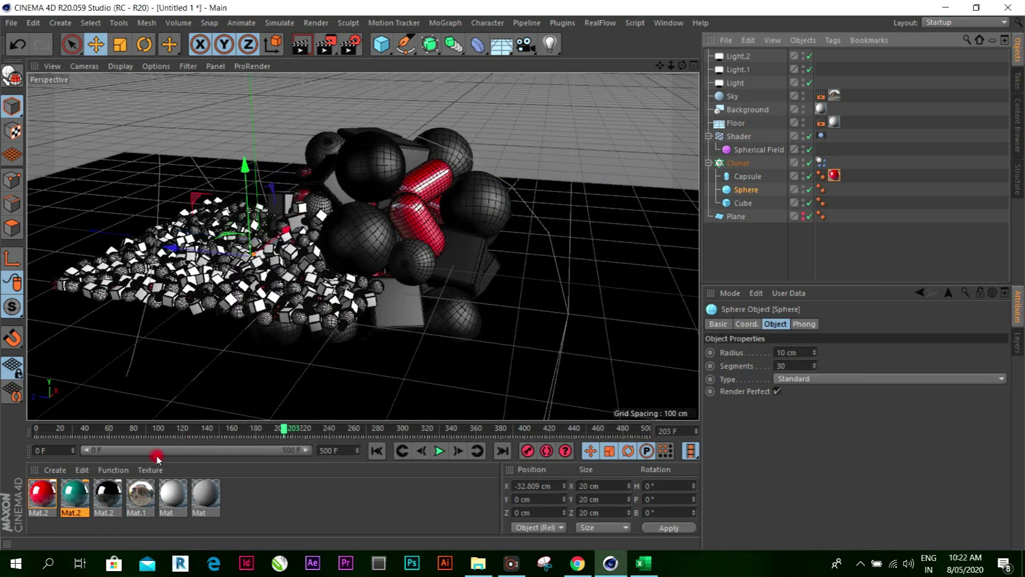
# Apply the teal material to the spheres and make a bright green copy at hue 109
pyautogui.rightClick(78, 495)
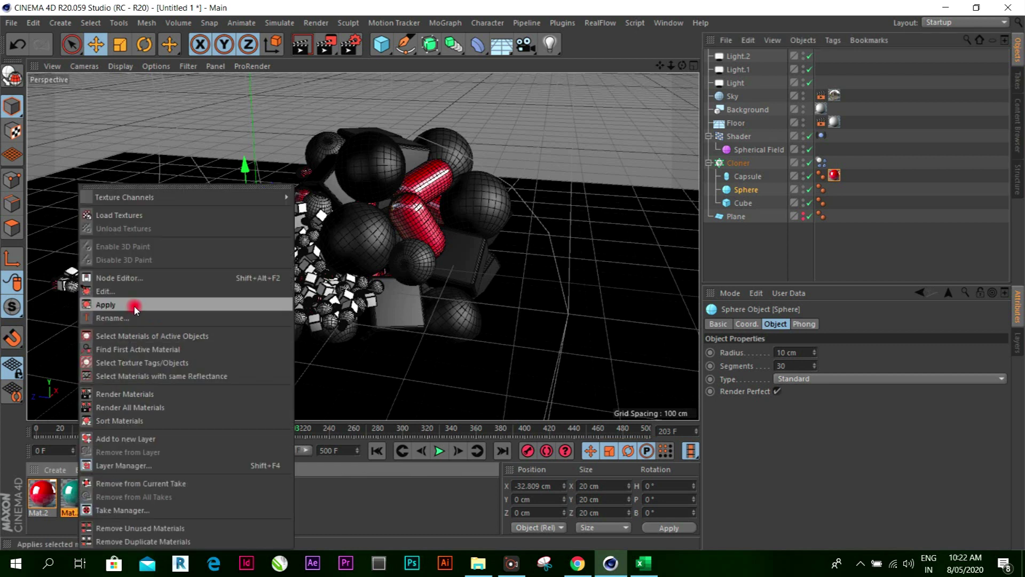
pyautogui.click(134, 306)
pyautogui.keyDown('ctrl'); pyautogui.moveTo(75, 497); pyautogui.dragTo(91, 503); pyautogui.keyUp('ctrl')
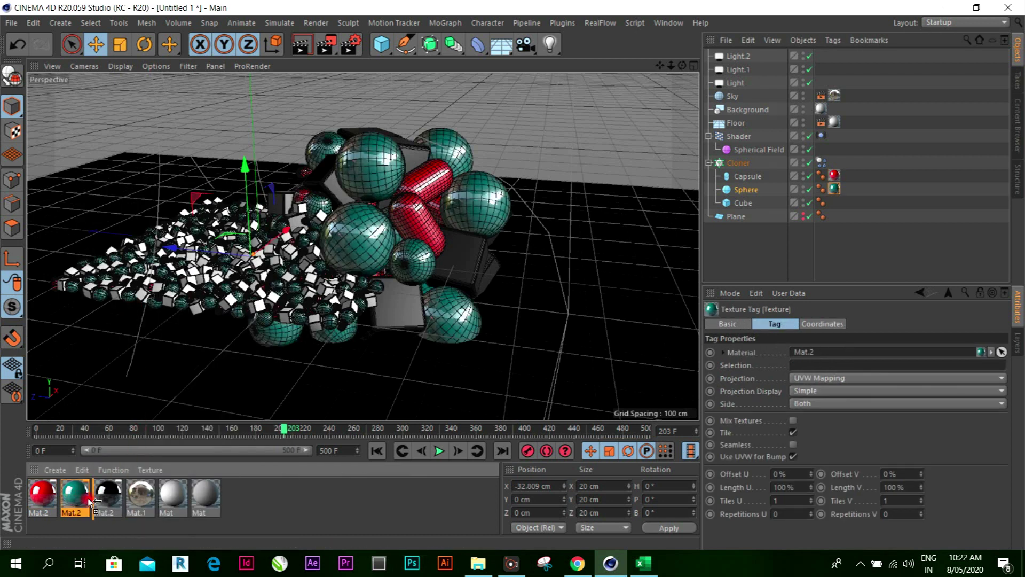
pyautogui.doubleClick(104, 495)
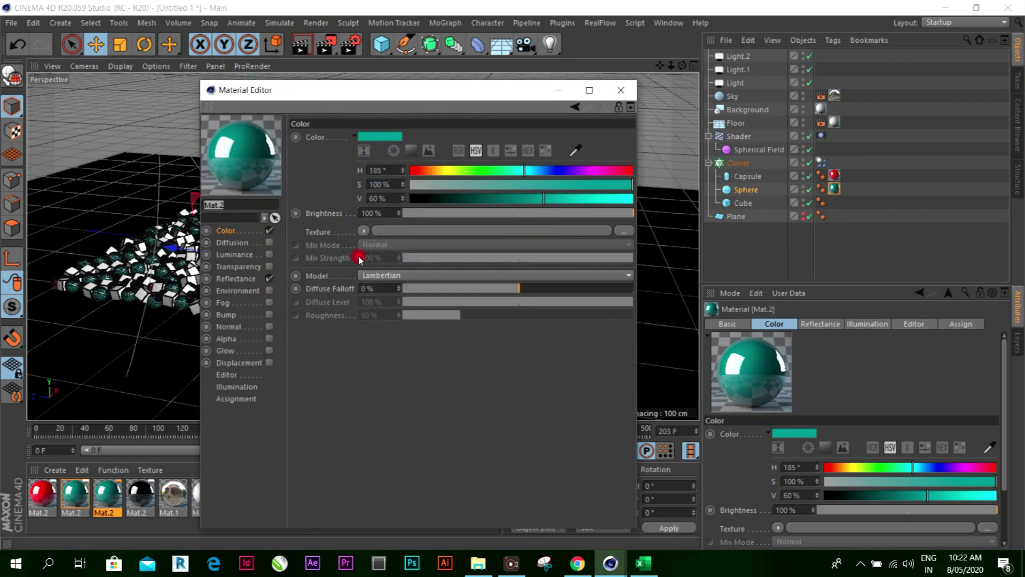
pyautogui.click(573, 154)
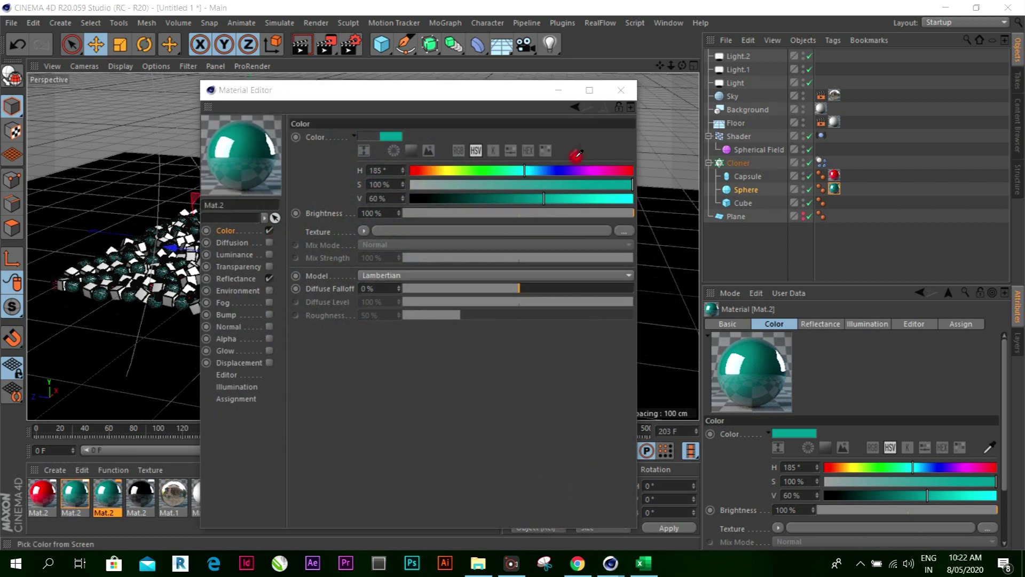
pyautogui.click(502, 170)
pyautogui.moveTo(483, 171); pyautogui.dragTo(479, 172)
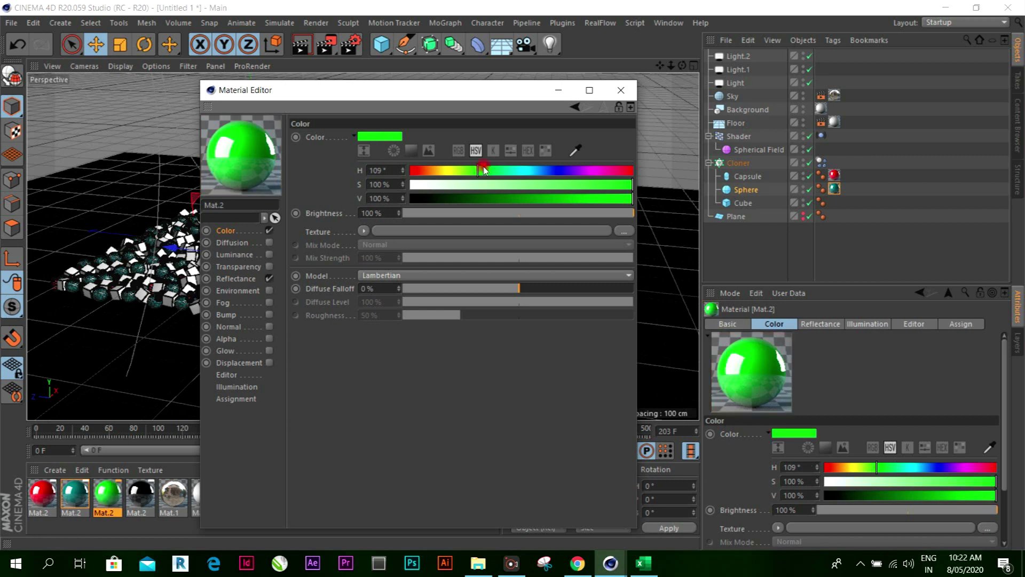
pyautogui.click(621, 90)
# Apply the green material to the cloned cubes
pyautogui.click(741, 204)
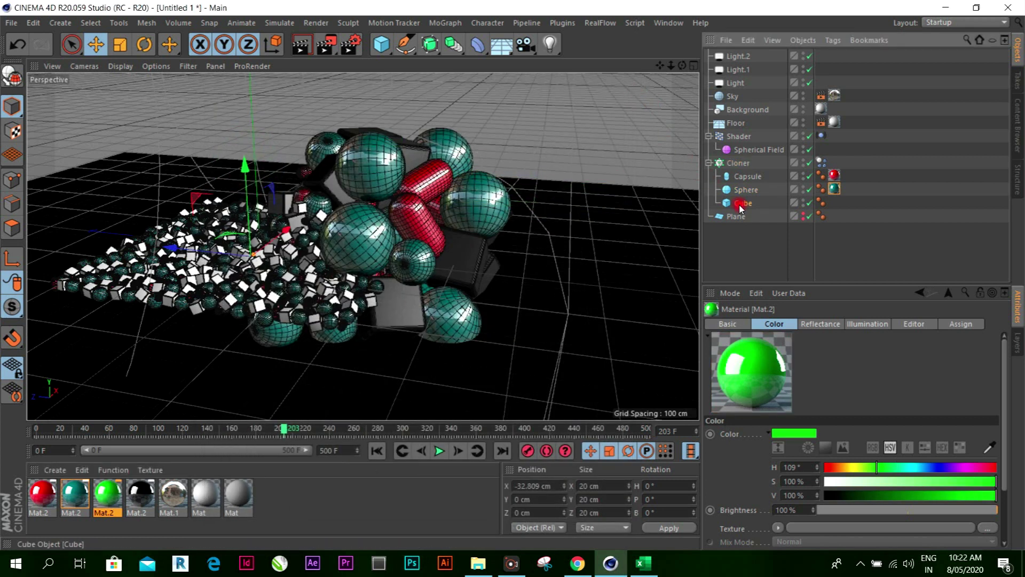
pyautogui.rightClick(115, 499)
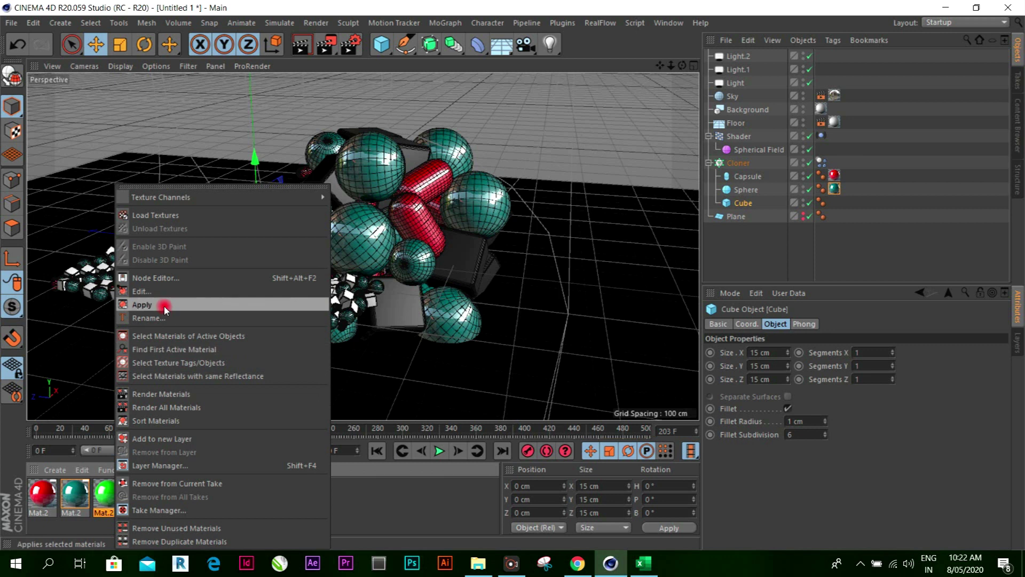
pyautogui.click(163, 301)
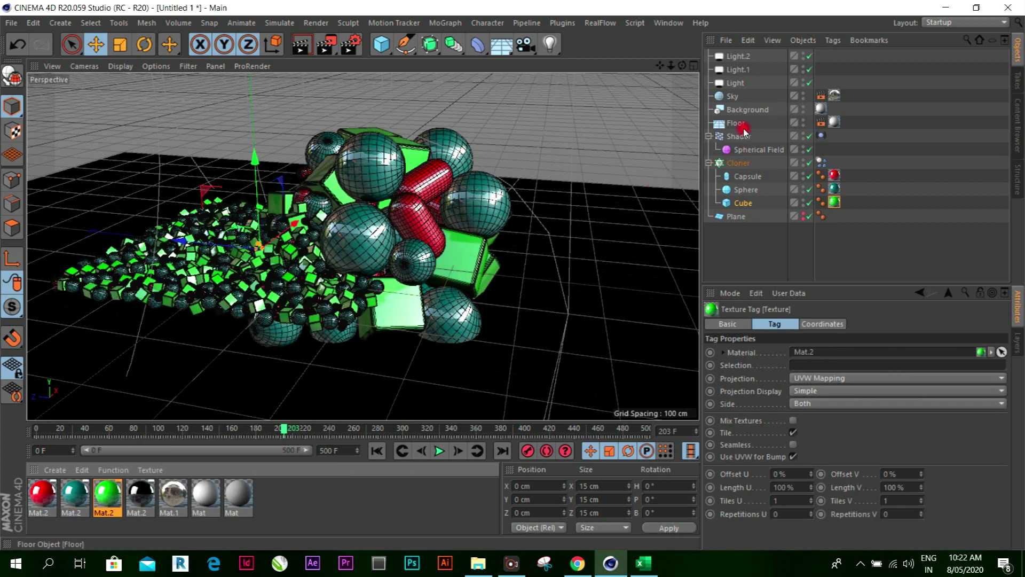
# Render a preview of the red, teal and green pile, then play the simulation to frame 277
pyautogui.click(297, 47)
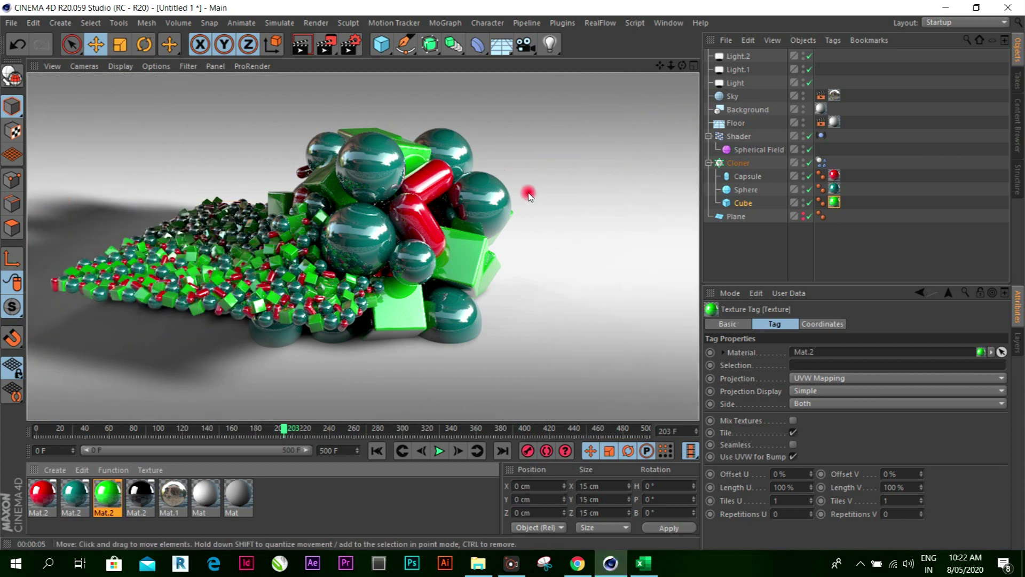
pyautogui.moveTo(683, 65); pyautogui.dragTo(682, 91)
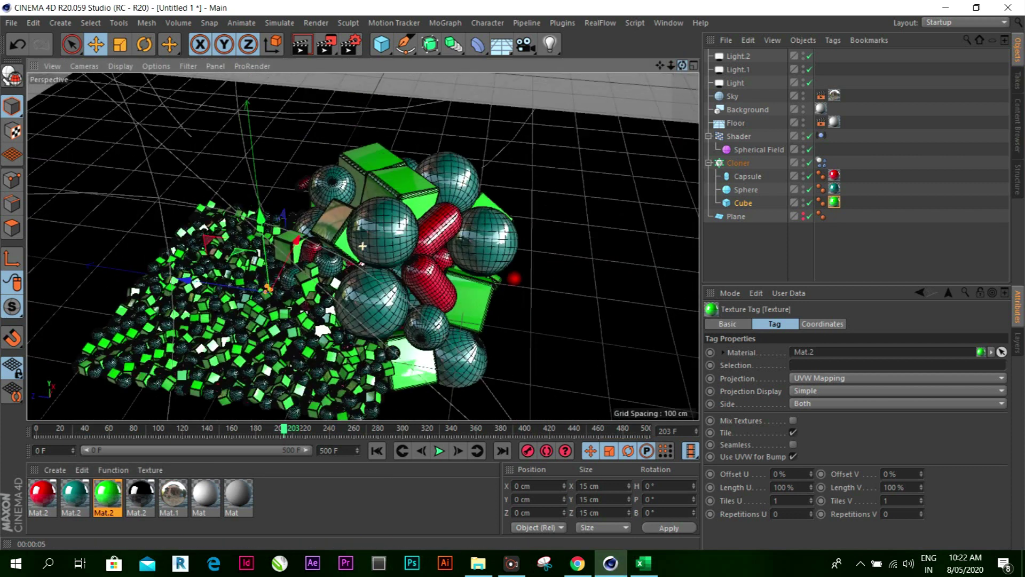
pyautogui.click(440, 452)
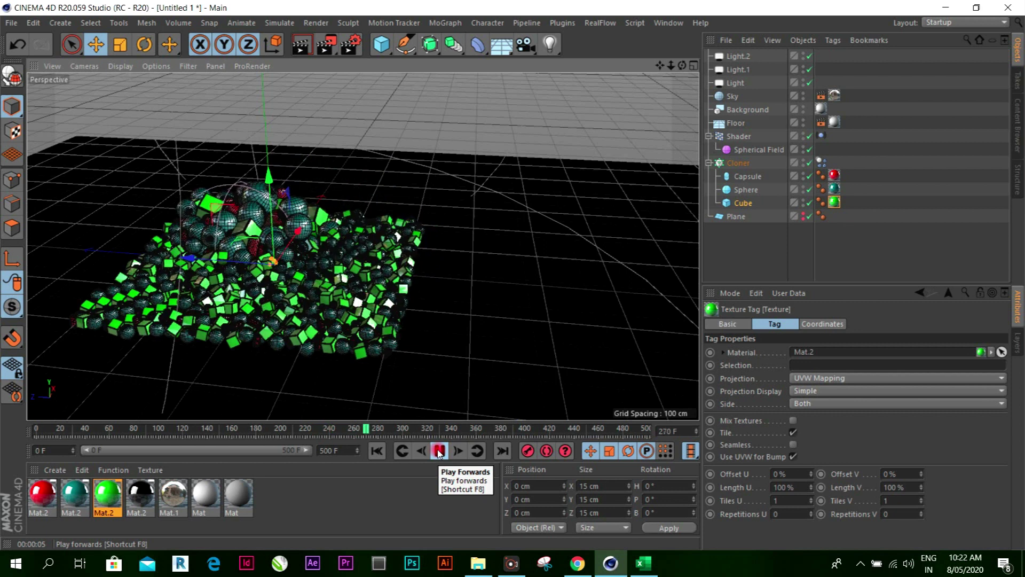
pyautogui.click(439, 452)
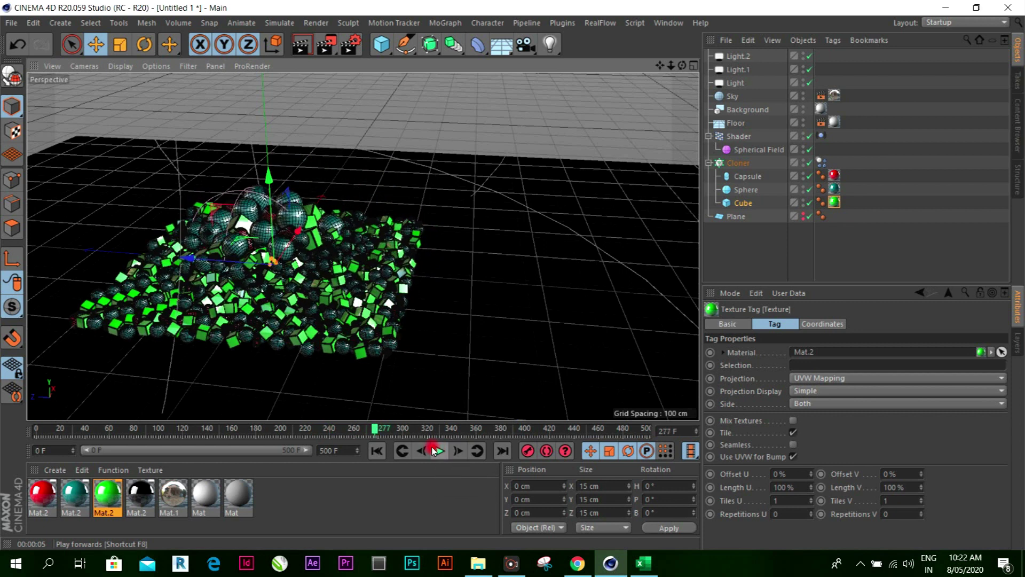
# Add Ambient Occlusion and Global Illumination effects in the Render Settings
pyautogui.click(354, 48)
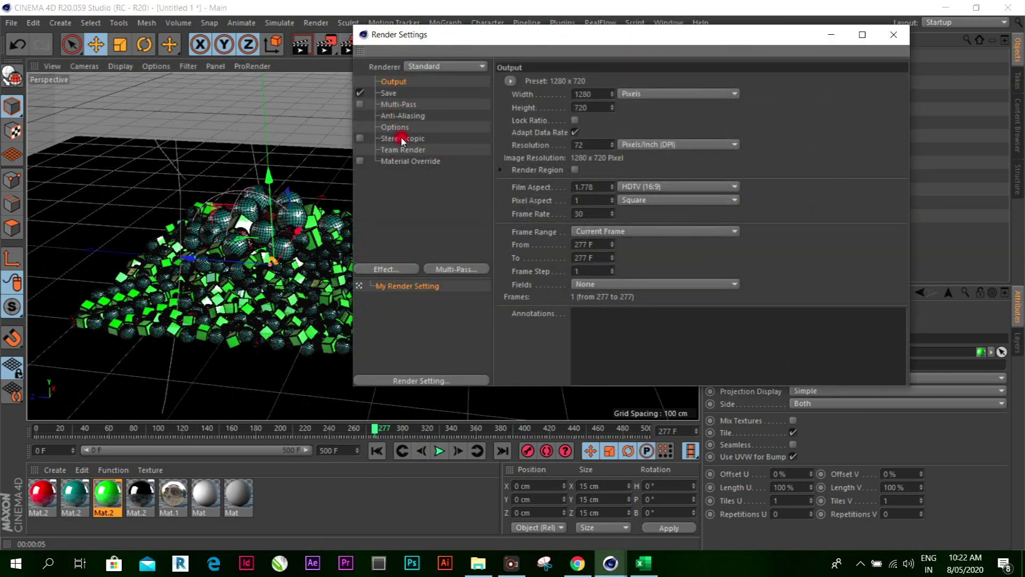
pyautogui.click(400, 271)
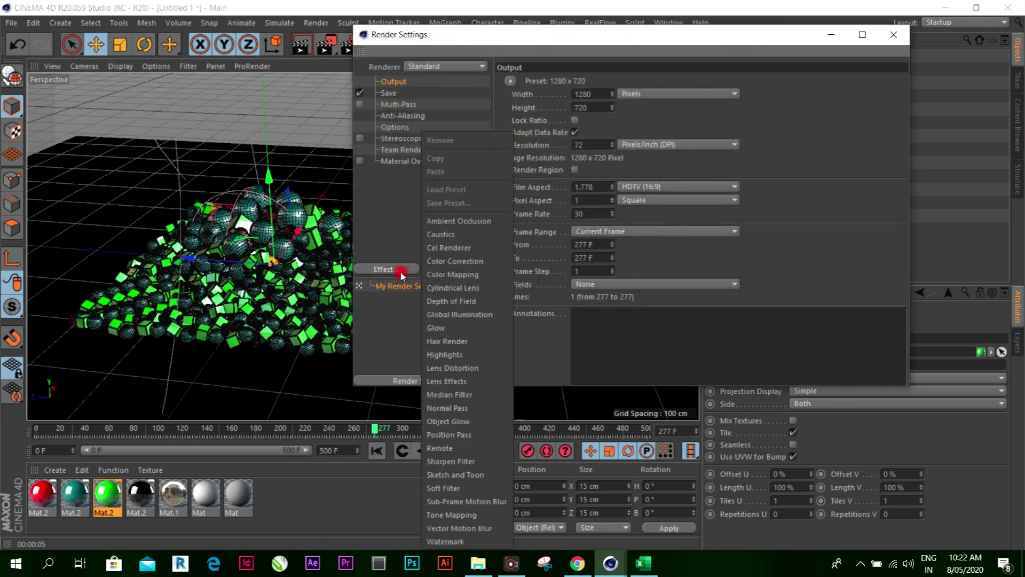
pyautogui.click(434, 221)
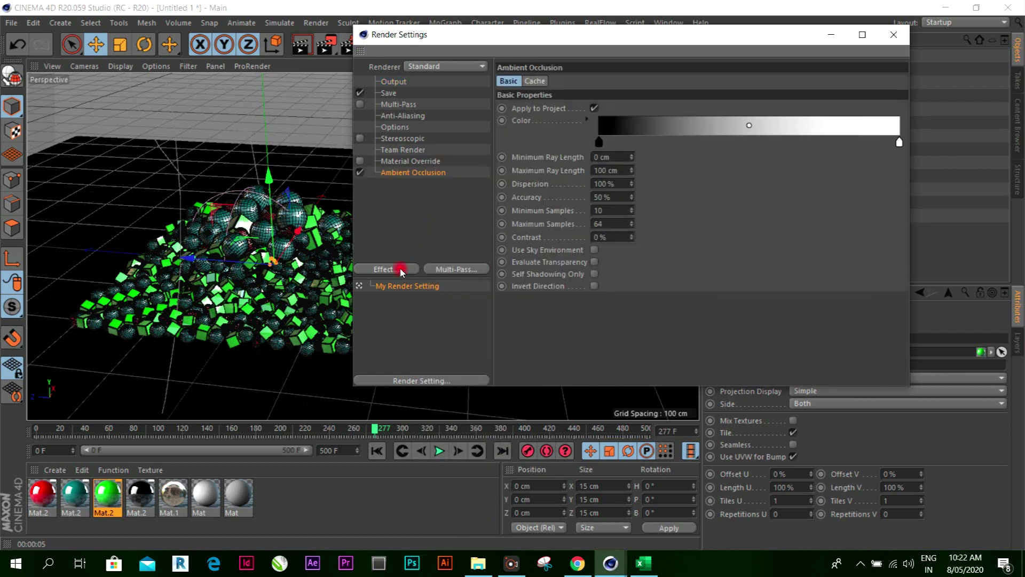
pyautogui.click(399, 268)
pyautogui.click(450, 315)
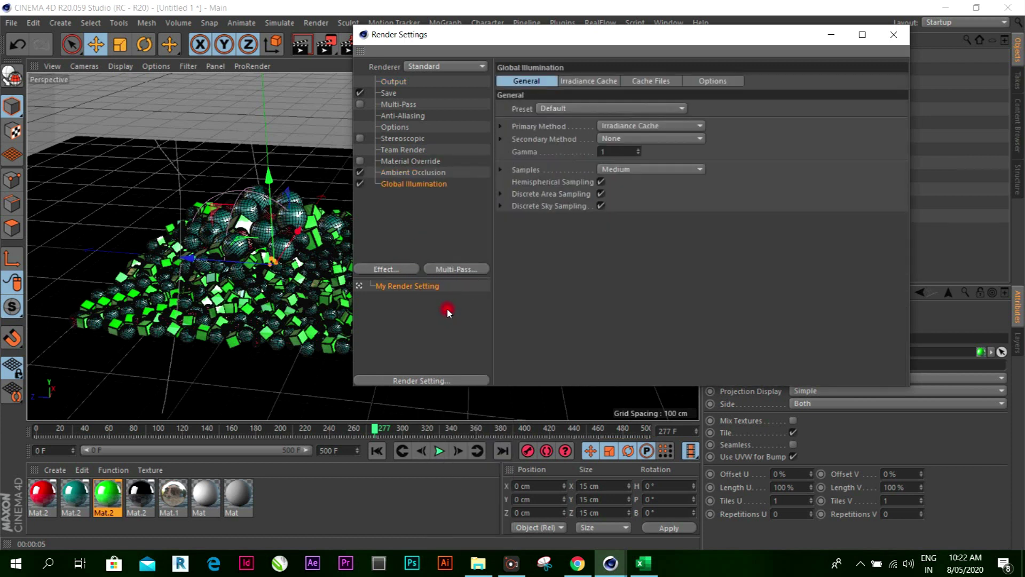
# Set the saved image format to JPG and bring up the save location chooser
pyautogui.click(388, 94)
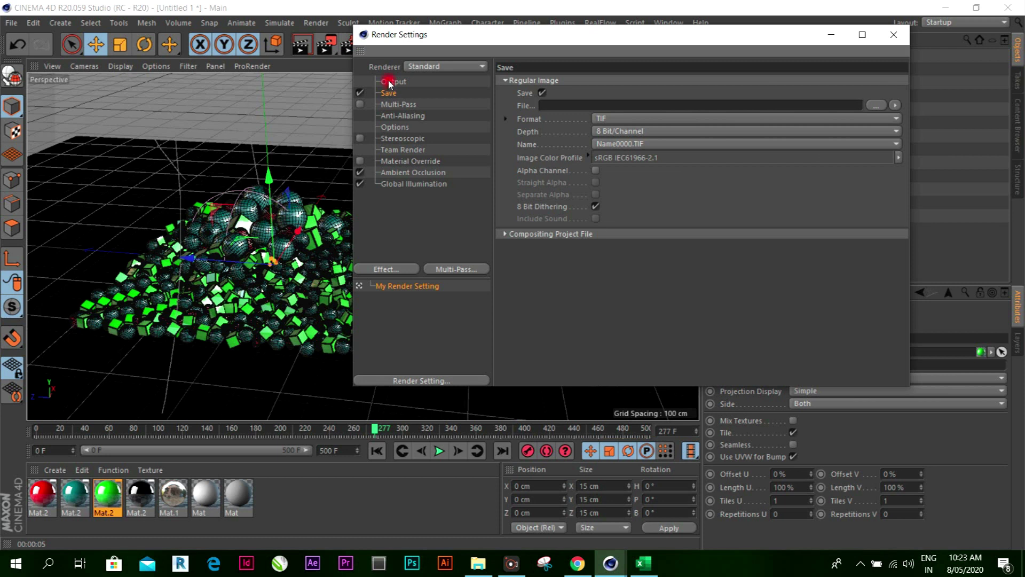
pyautogui.click(394, 81)
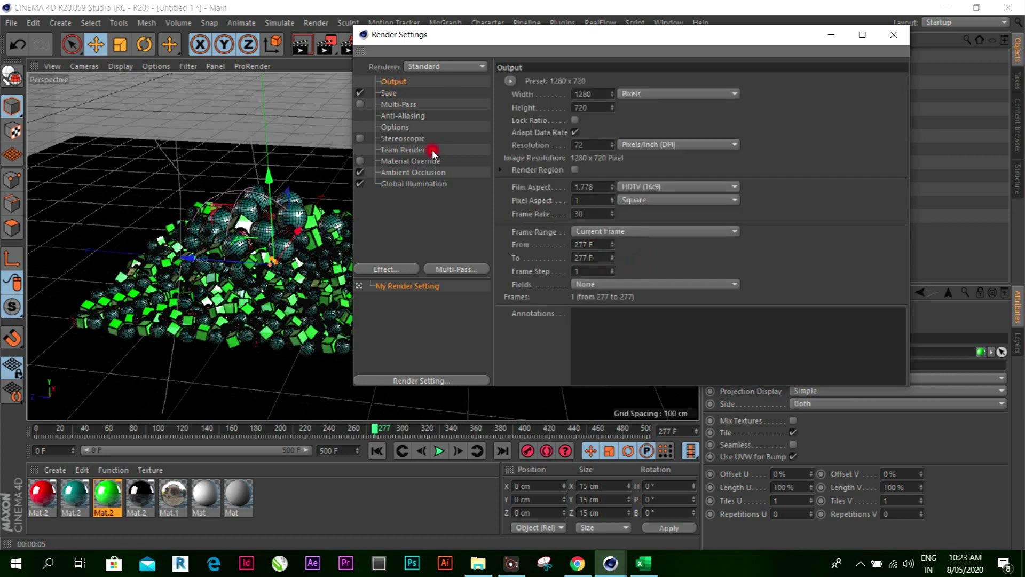
pyautogui.click(396, 96)
pyautogui.click(655, 118)
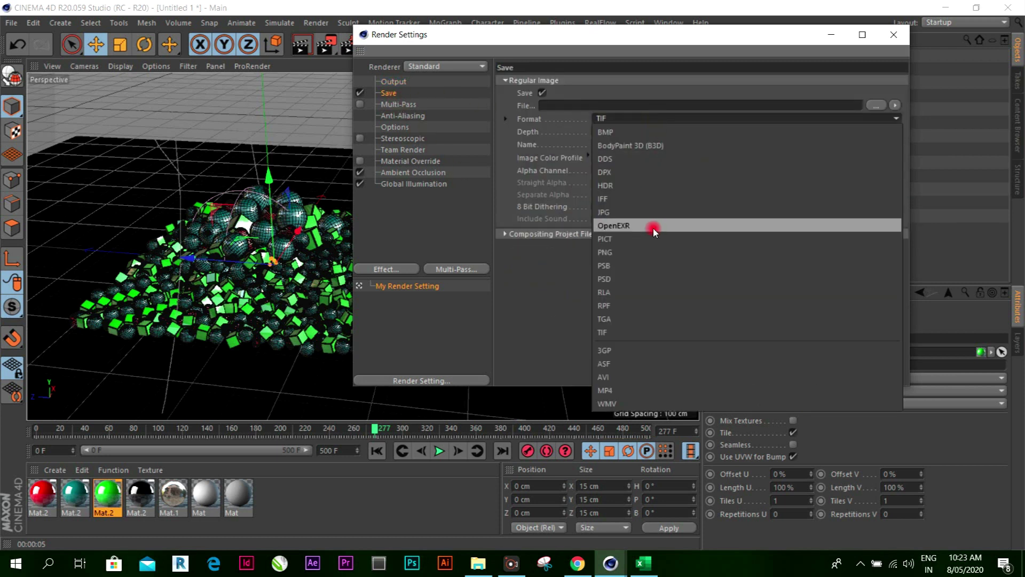
pyautogui.click(648, 212)
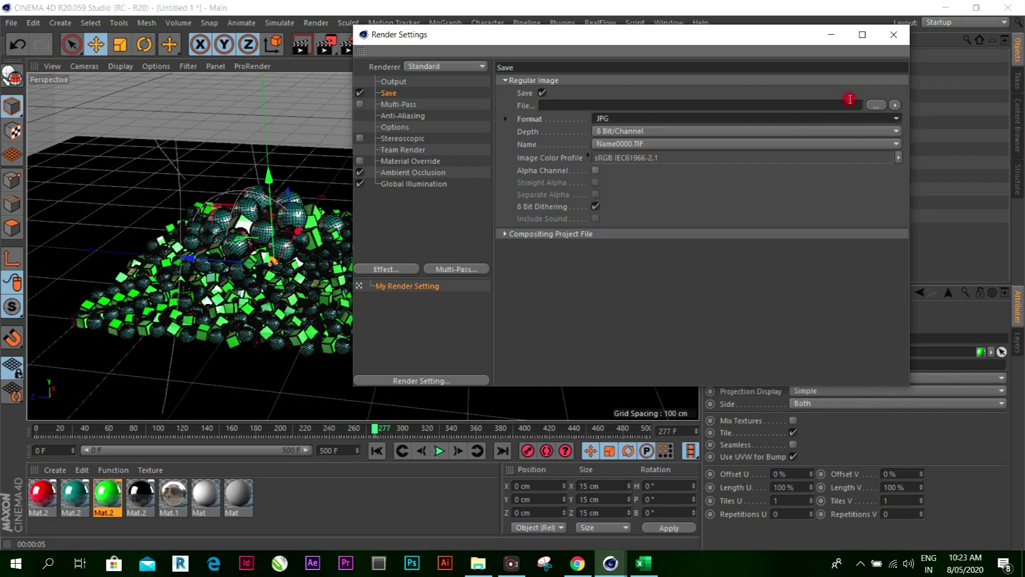
pyautogui.click(877, 105)
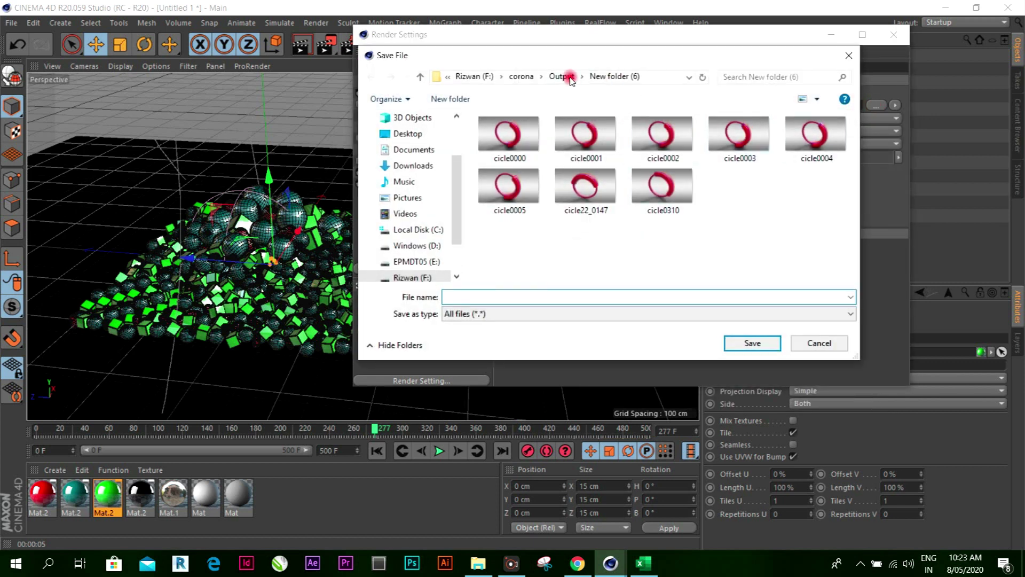
# Save rendered frames as 'animation' in New folder (7), a new folder under corona\Output
pyautogui.click(568, 77)
pyautogui.click(464, 99)
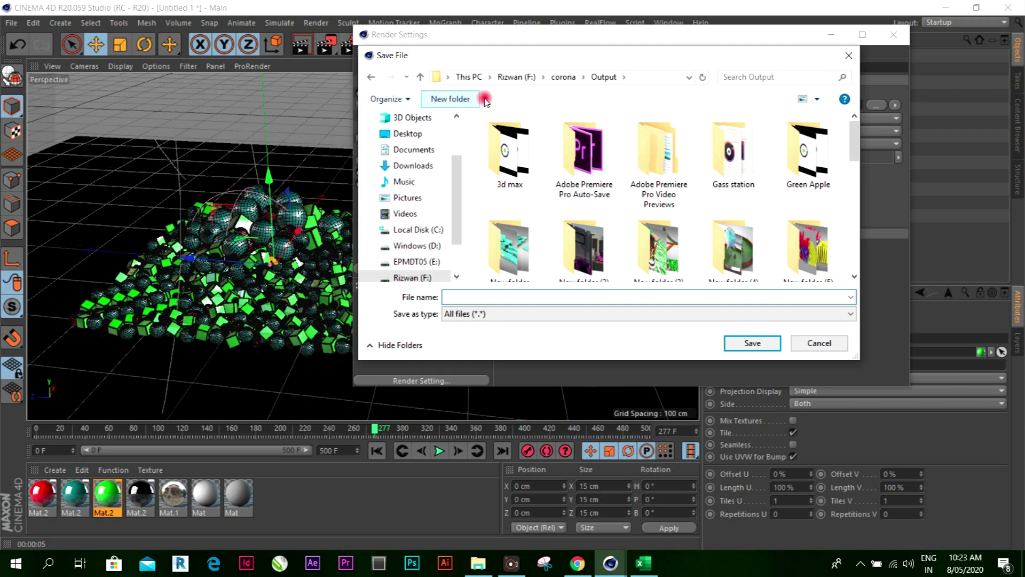
pyautogui.click(592, 155)
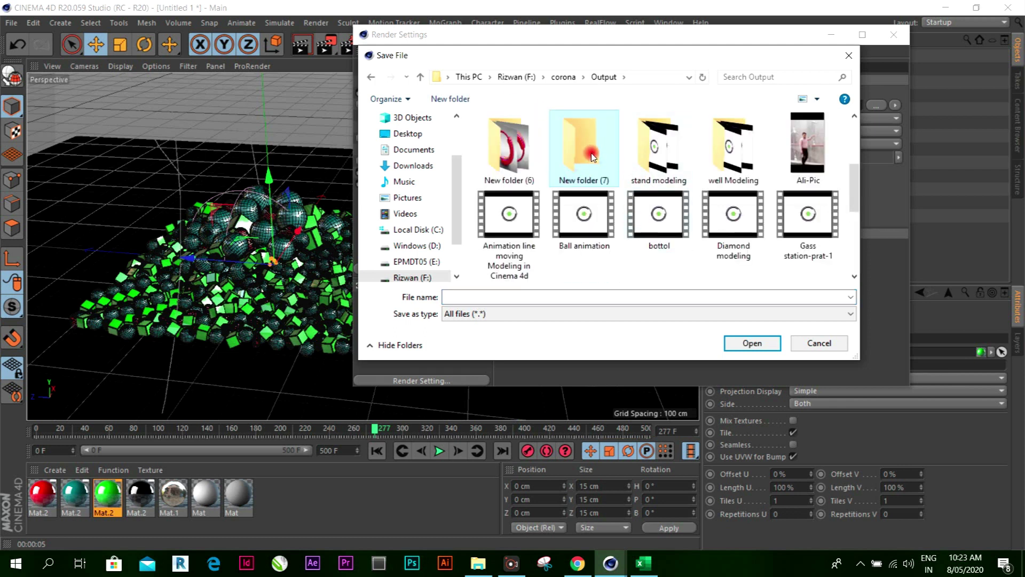
pyautogui.doubleClick(591, 155)
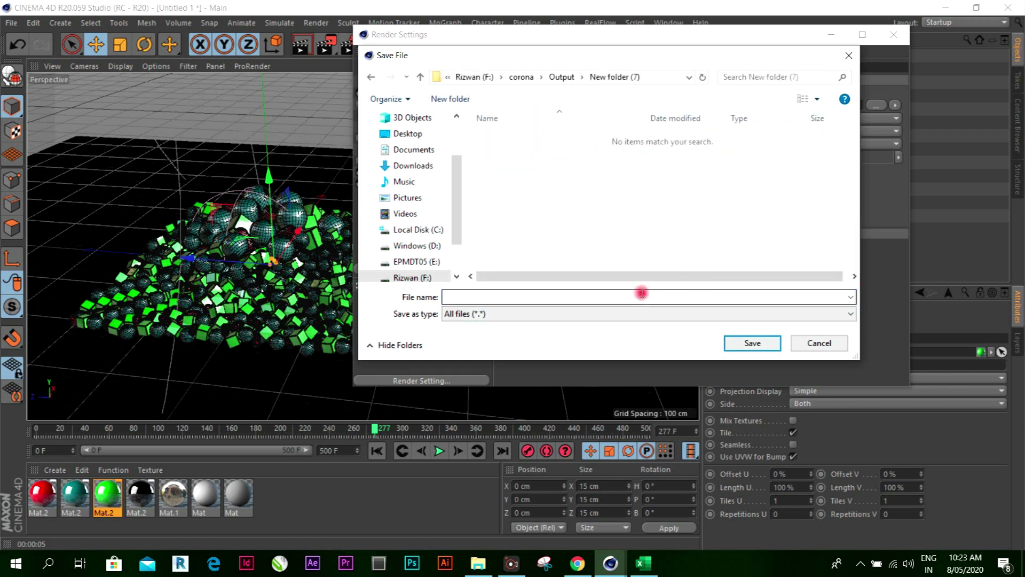
pyautogui.click(618, 314)
pyautogui.click(602, 295)
pyautogui.write('animation')
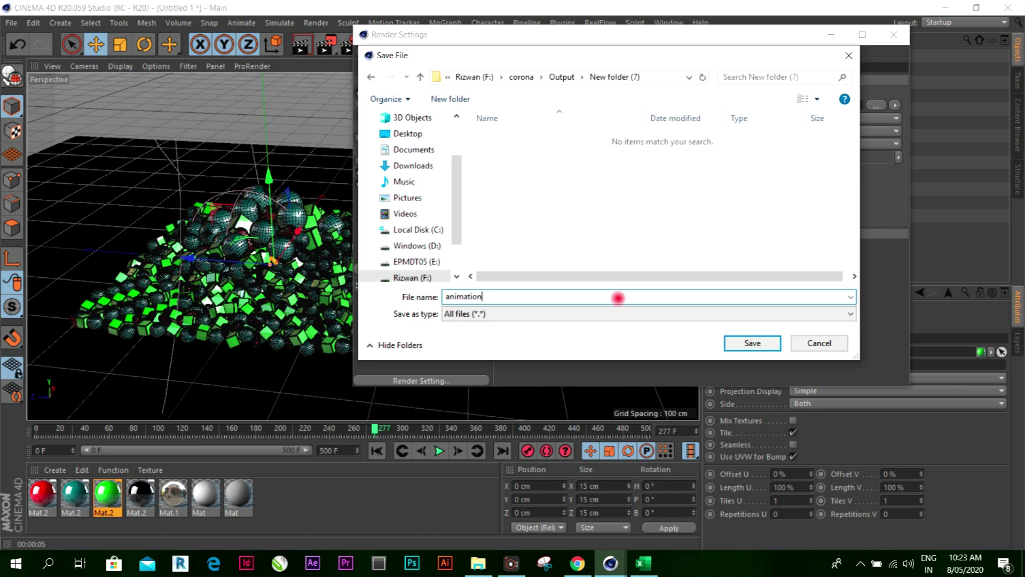
pyautogui.press('Return')
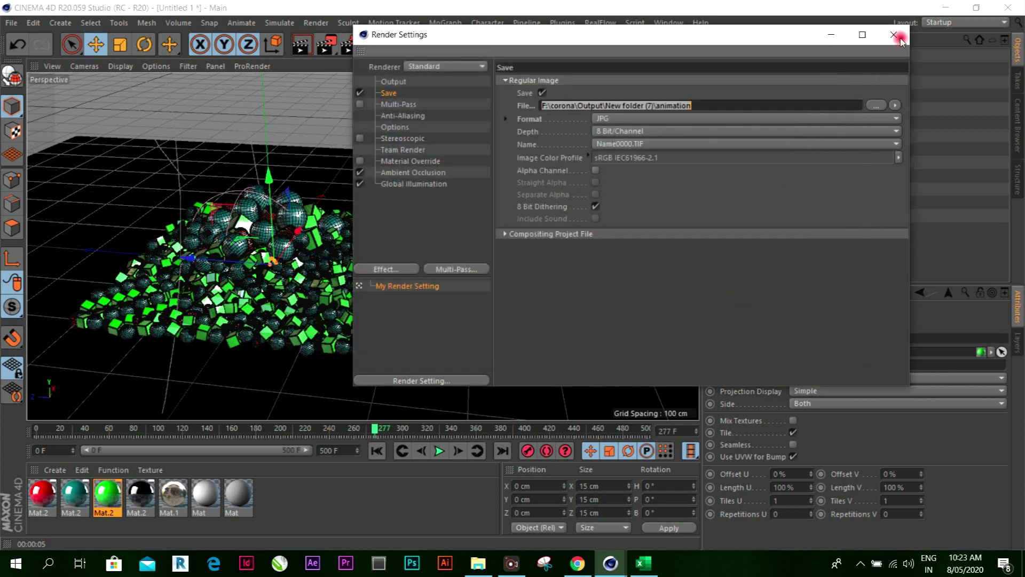